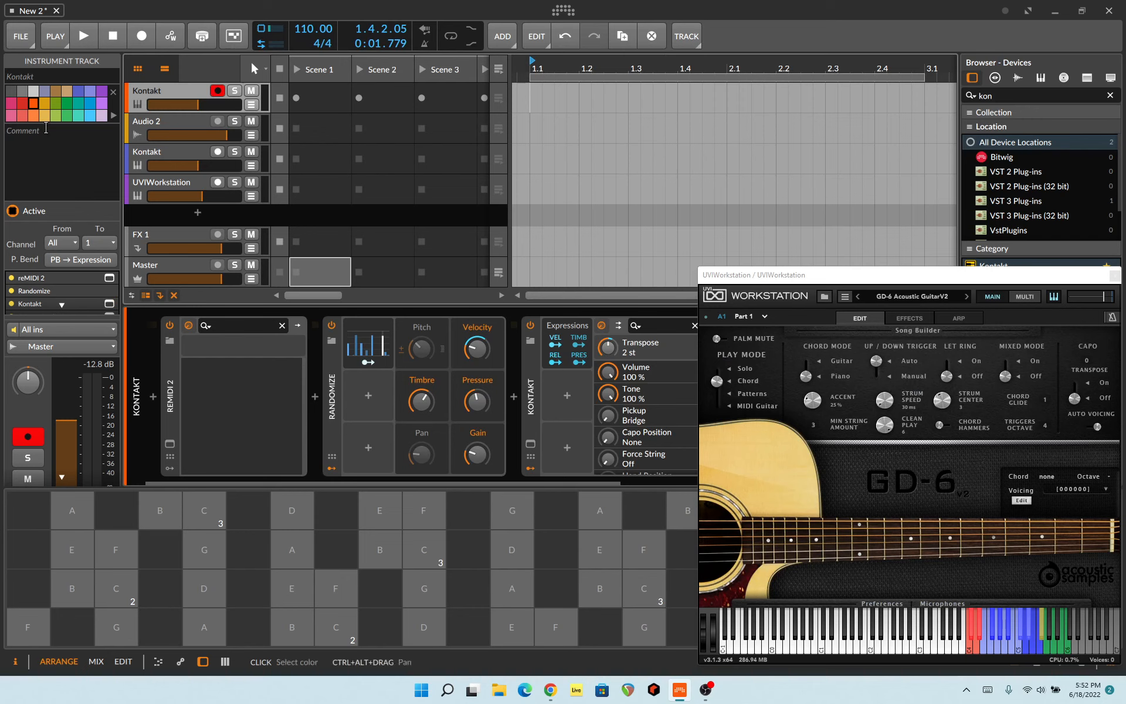
# Inspect the device chains of the UVIWorkstation track and the second Kontakt track, including its Kontakt plug-in window
pyautogui.click(170, 183)
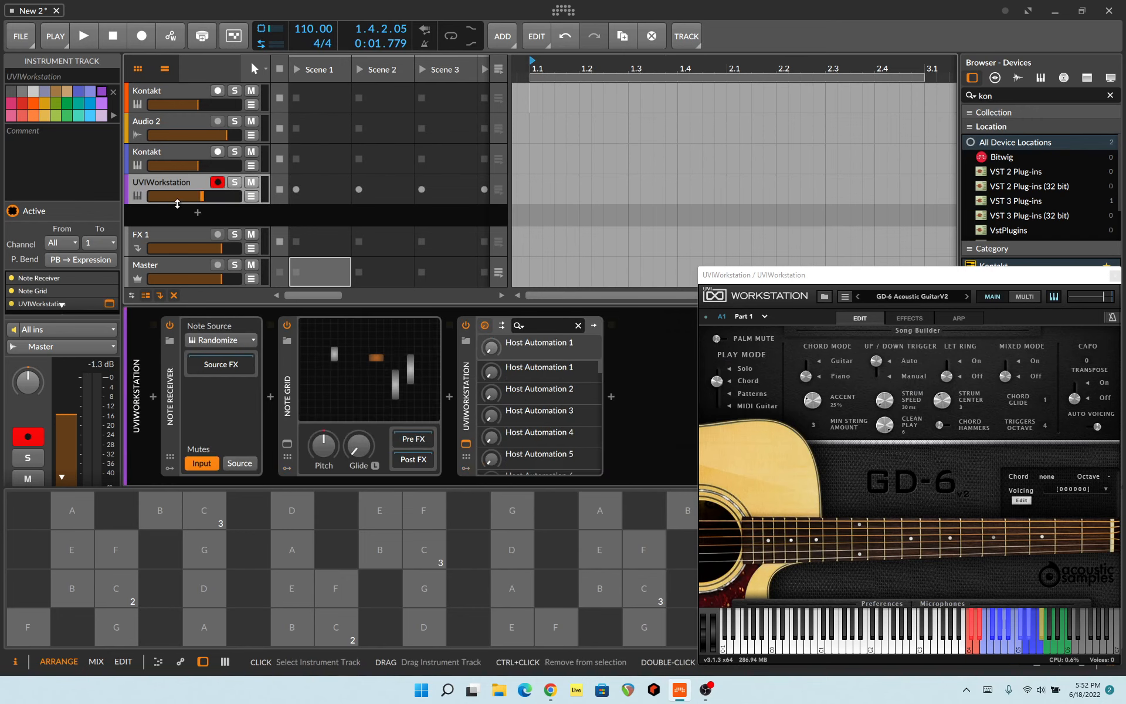
pyautogui.click(467, 444)
pyautogui.click(466, 444)
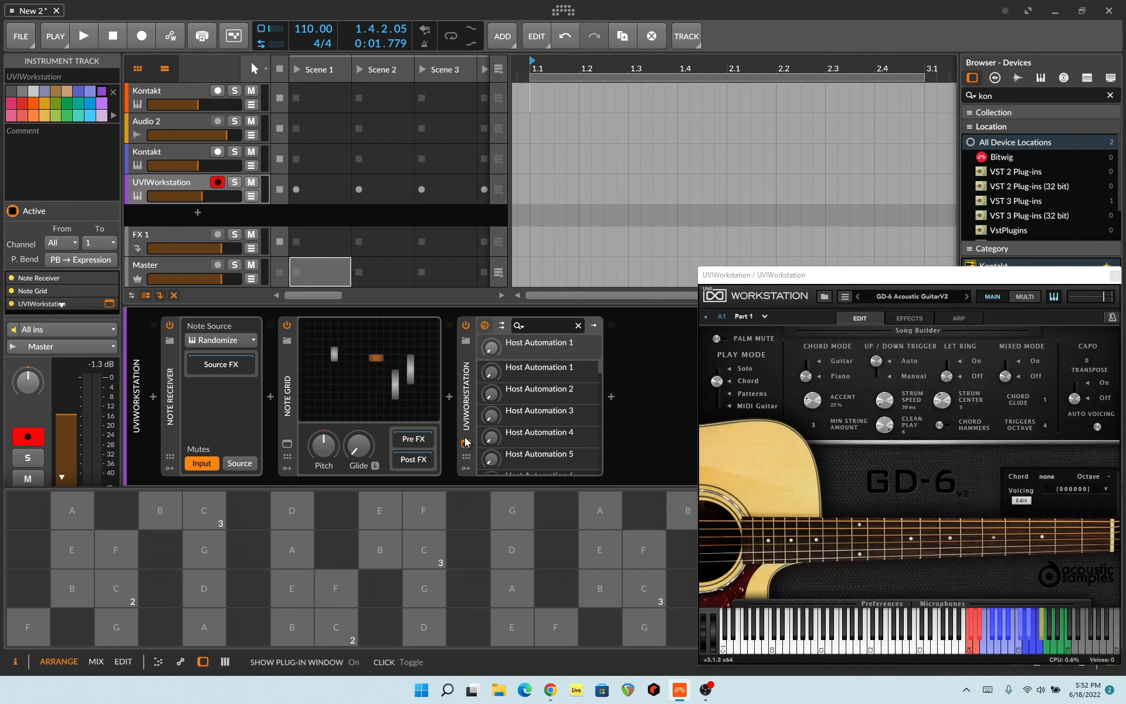
pyautogui.press('Up')
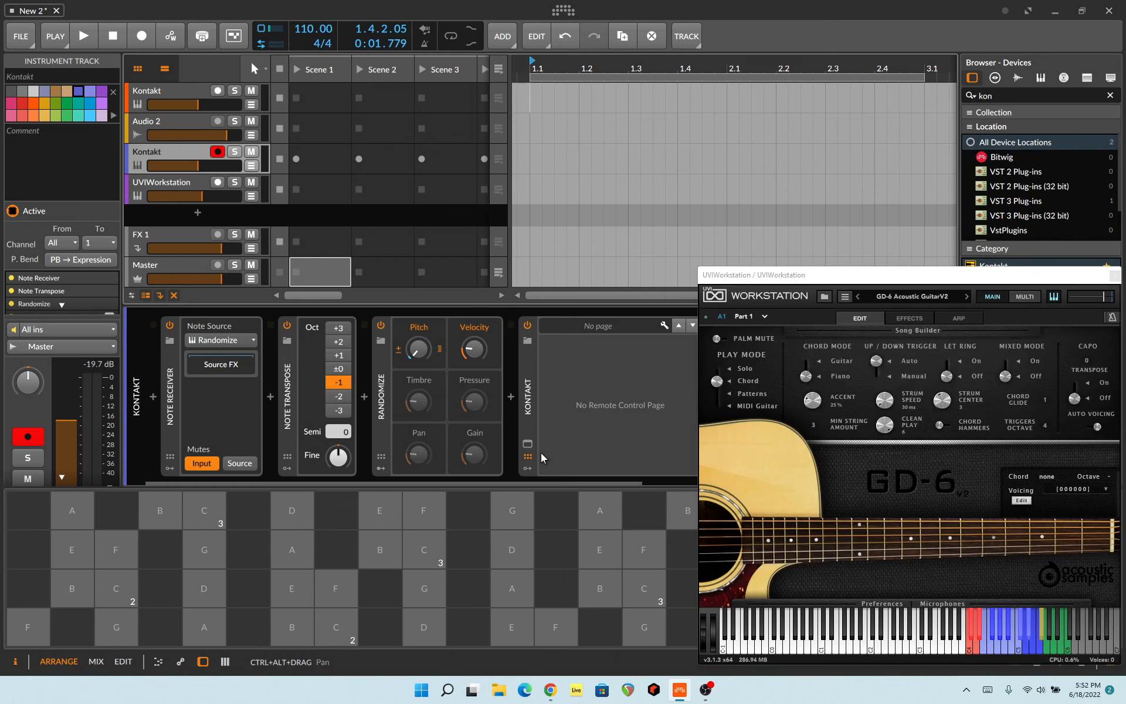
pyautogui.click(531, 444)
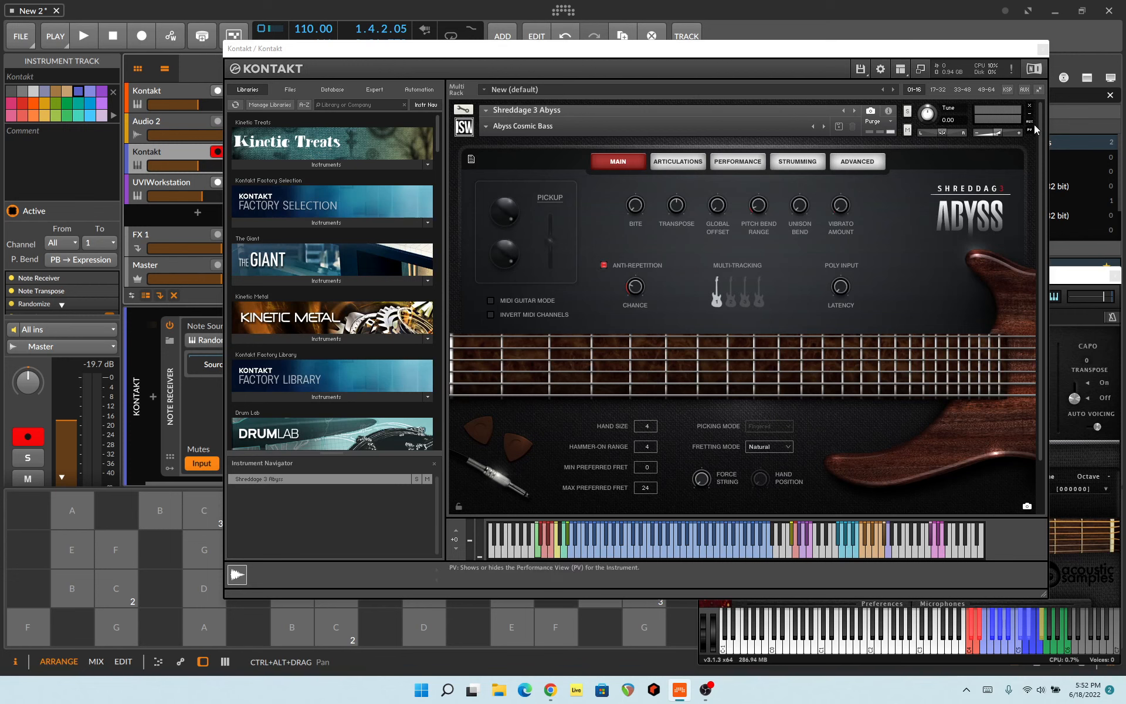
pyautogui.click(1042, 52)
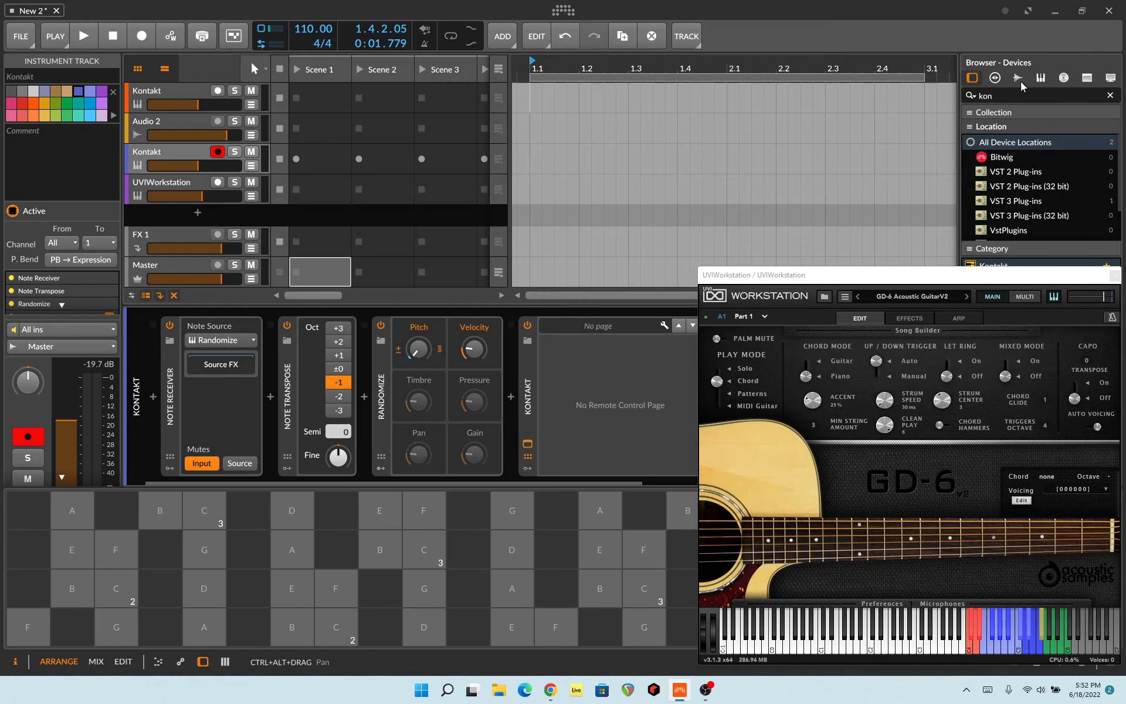
# Delete the Audio 2 track
pyautogui.click(166, 85)
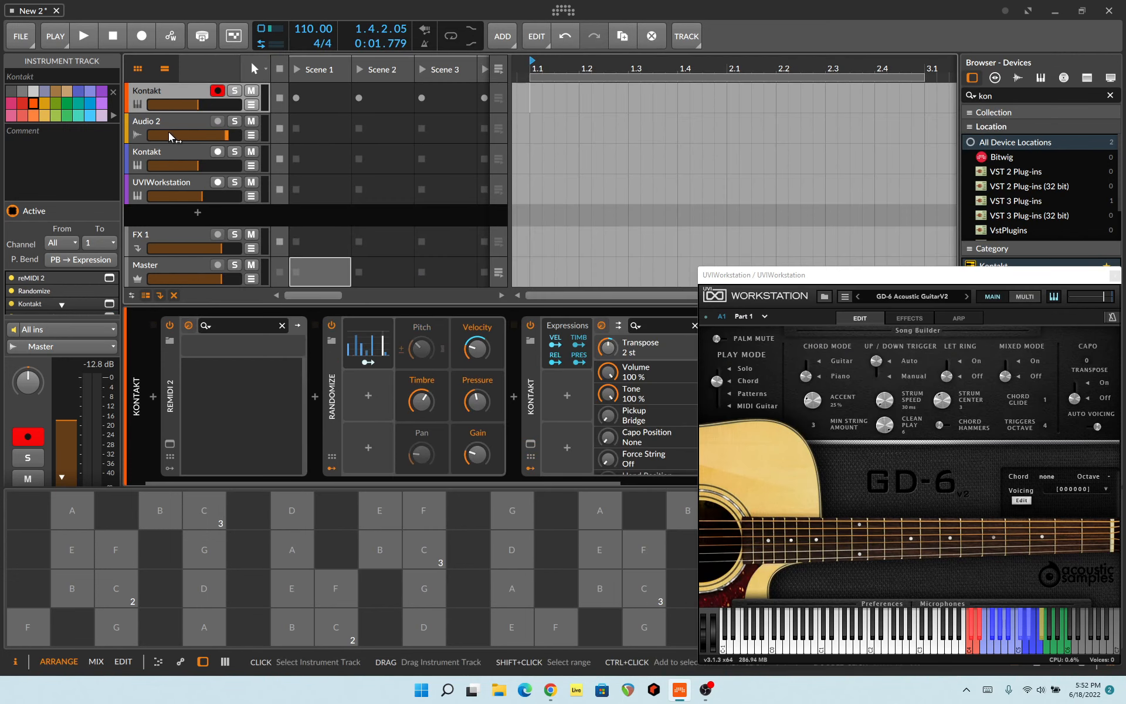
pyautogui.click(152, 126)
pyautogui.rightClick(152, 128)
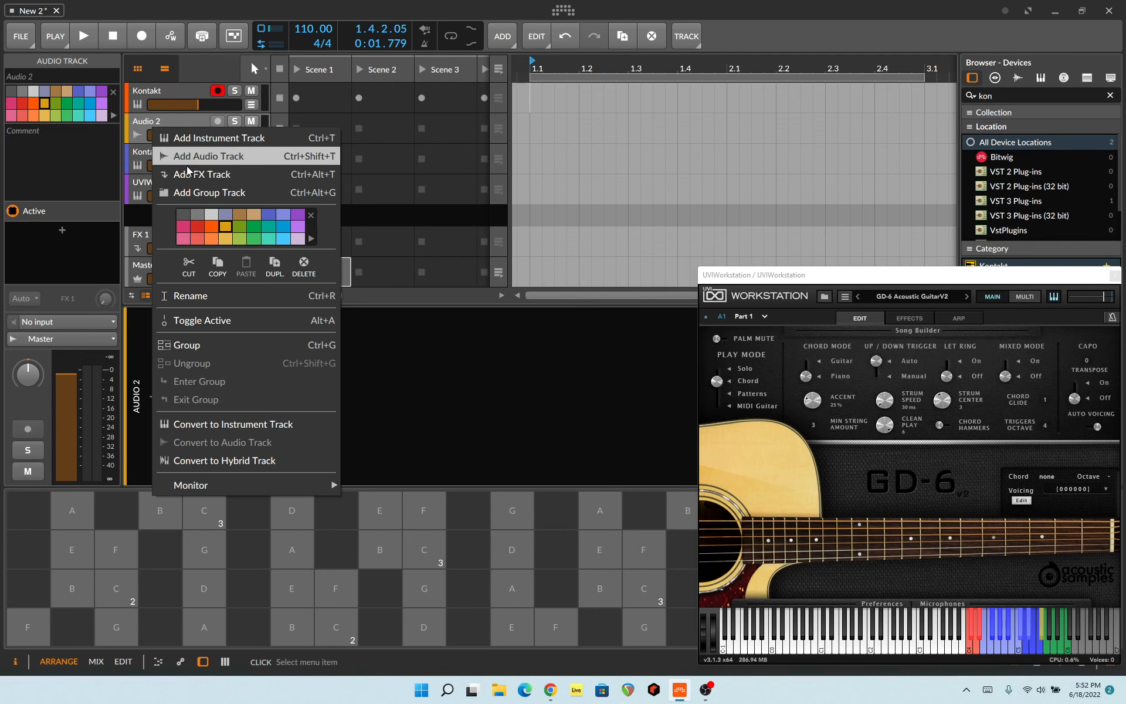
pyautogui.click(304, 270)
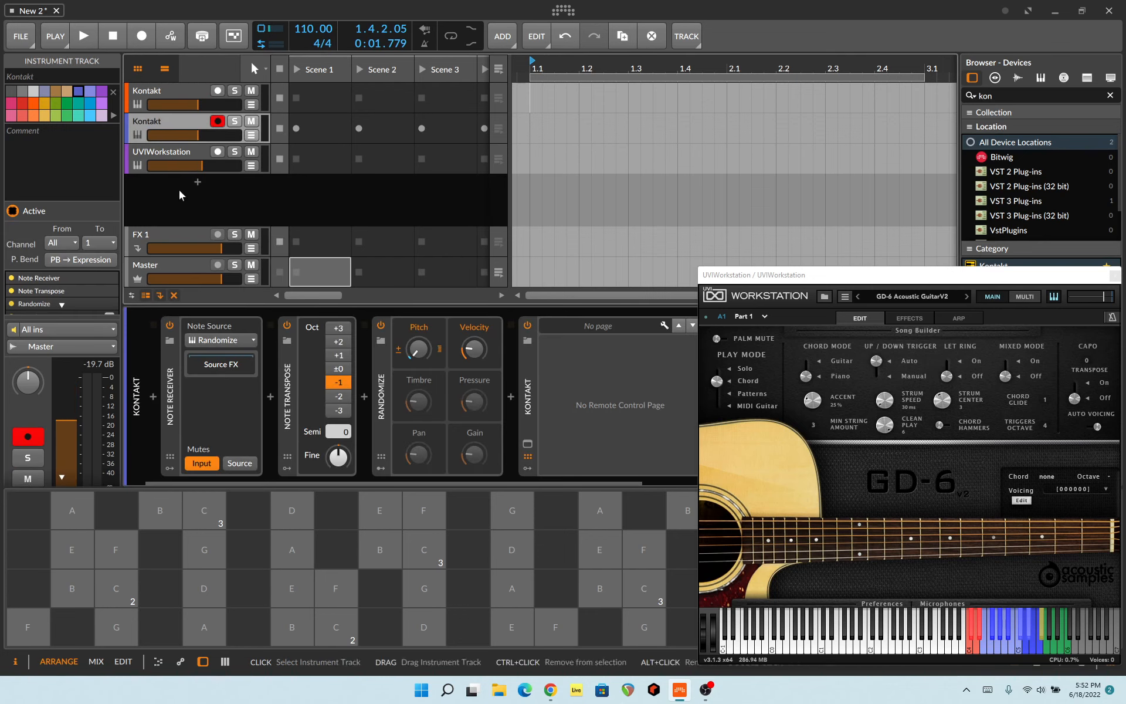
# Review the device chains of the three instrument tracks and slightly raise the volume of both Kontakt tracks
pyautogui.press('Up')
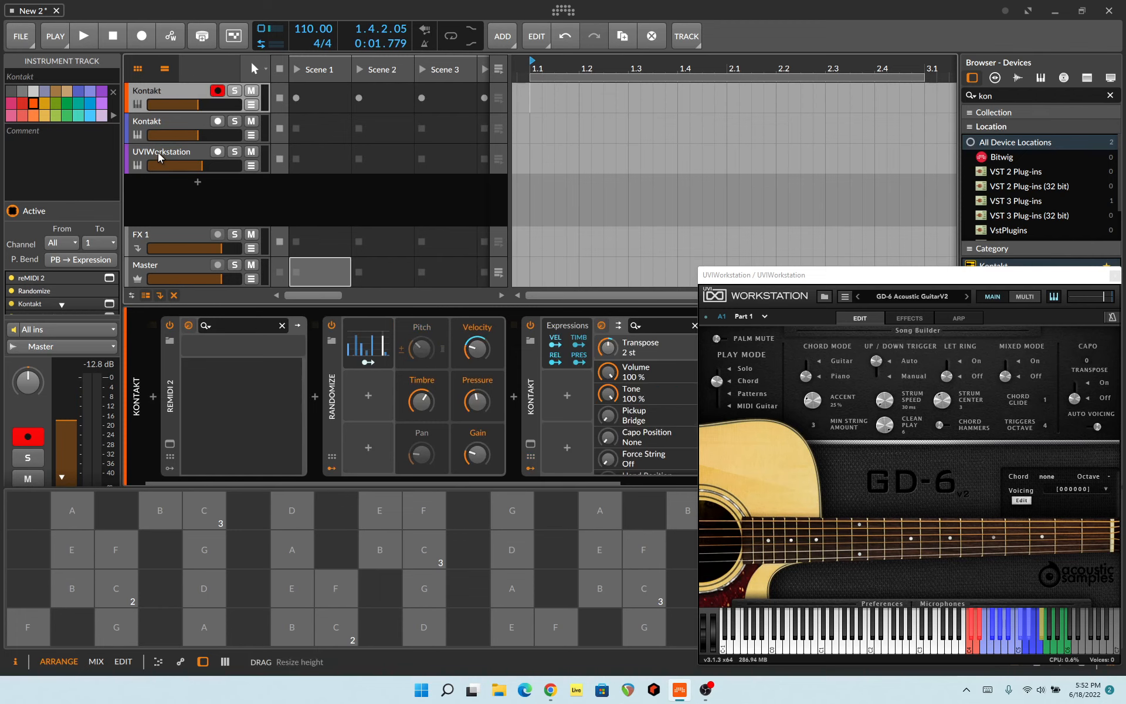
pyautogui.press('Down')
pyautogui.press('Down')
pyautogui.press('Up')
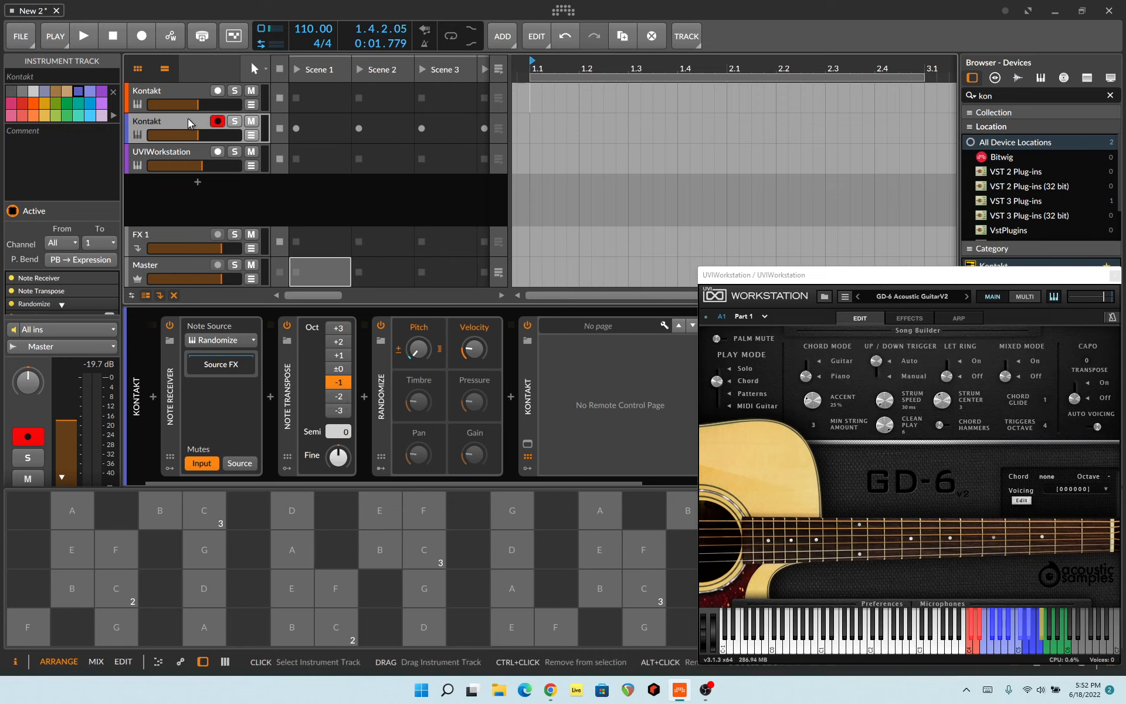
pyautogui.moveTo(200, 106); pyautogui.dragTo(202, 135)
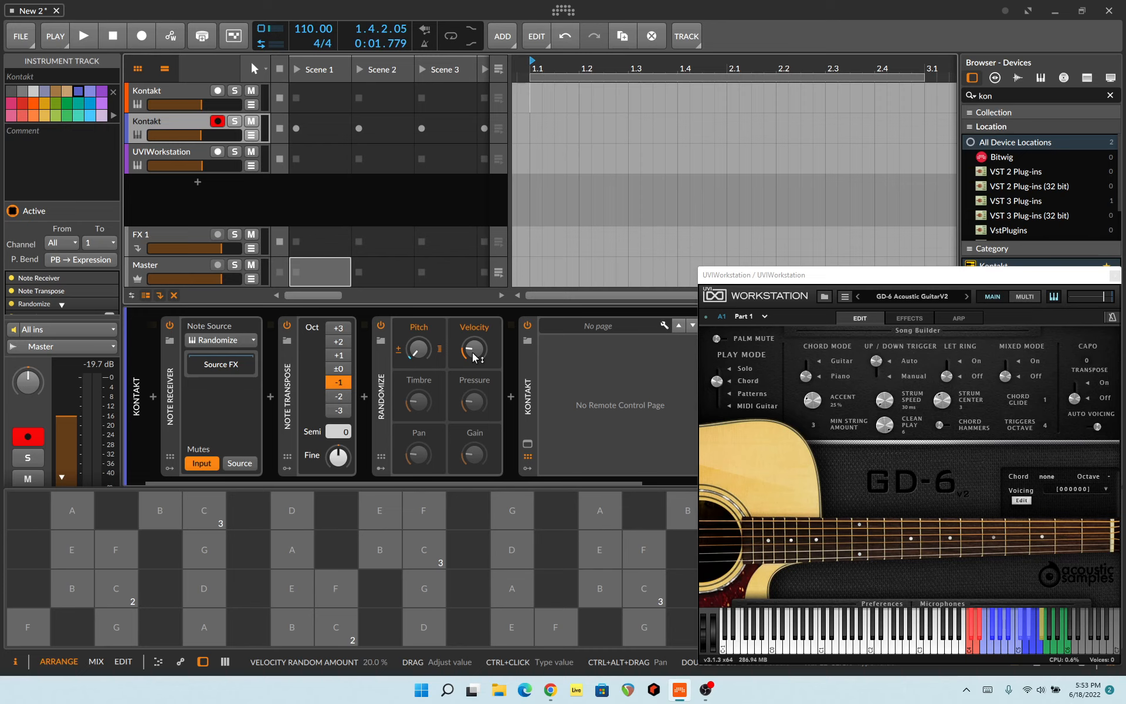
# Open reMIDI 2 on the first Kontakt track, audition its C2, C#2 and D2 pads with the onscreen keyboard, and close its window
pyautogui.click(181, 99)
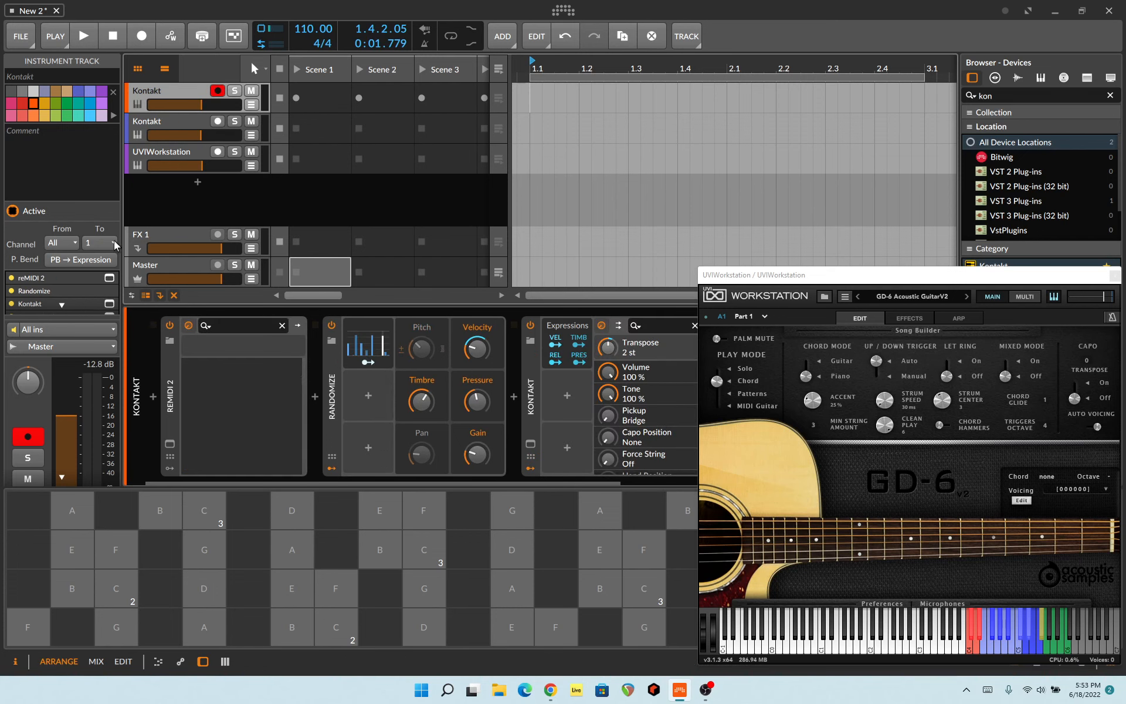
pyautogui.click(171, 446)
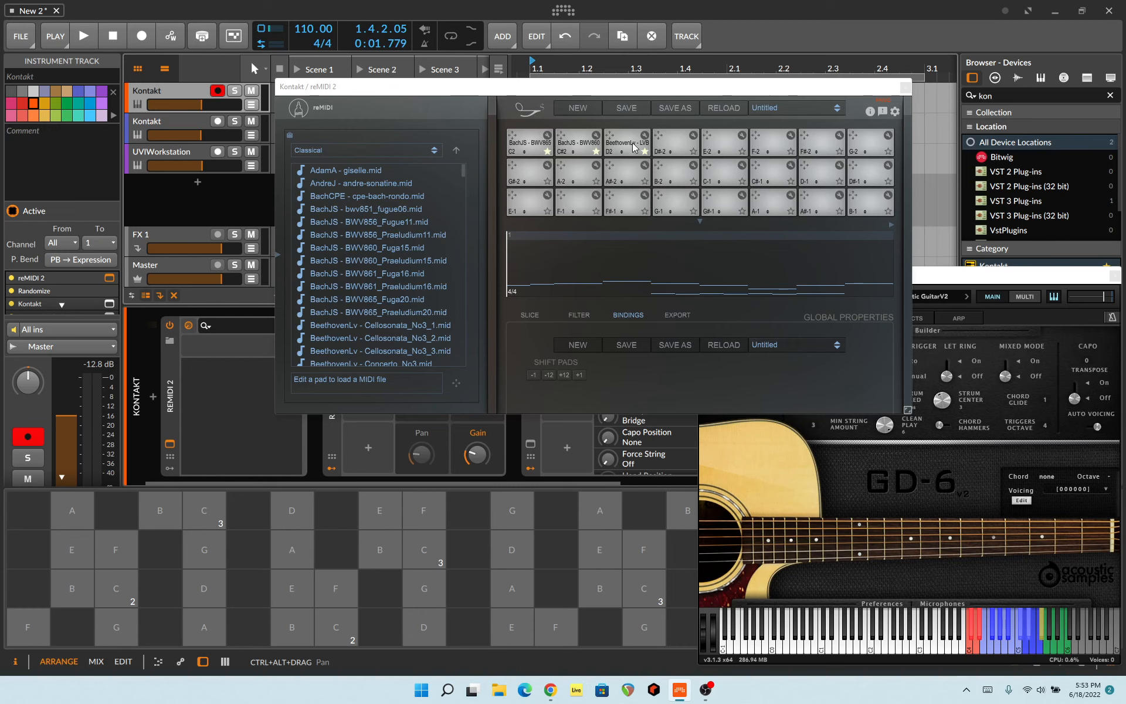
pyautogui.click(333, 622)
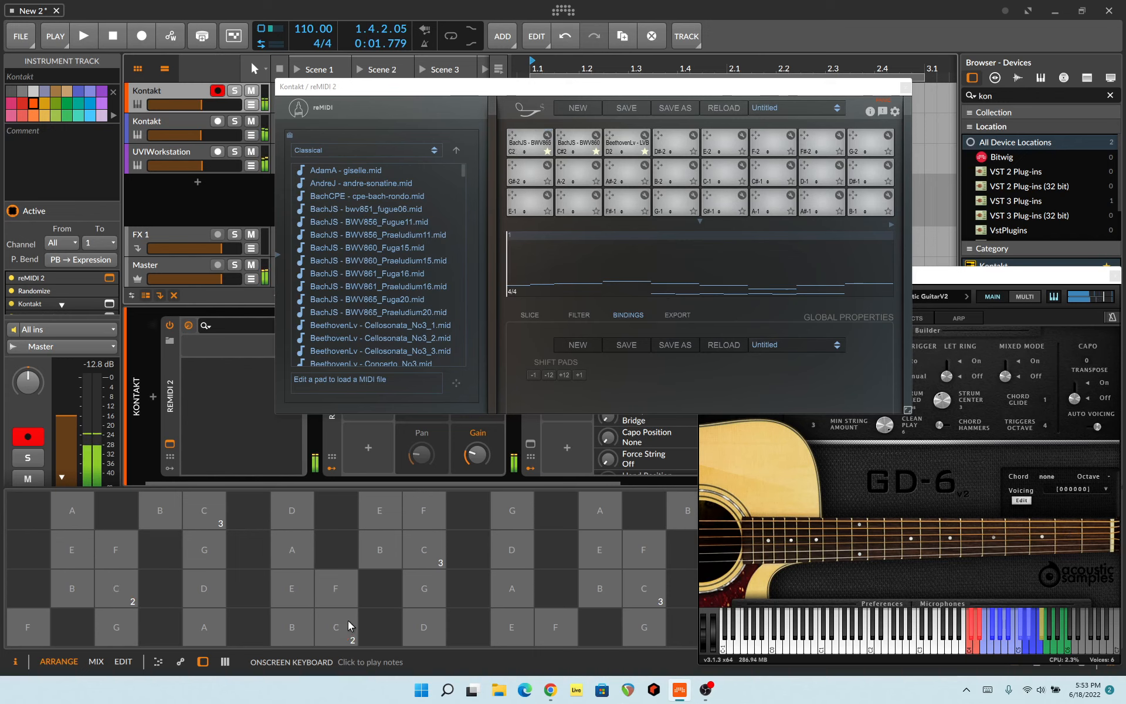
pyautogui.click(372, 618)
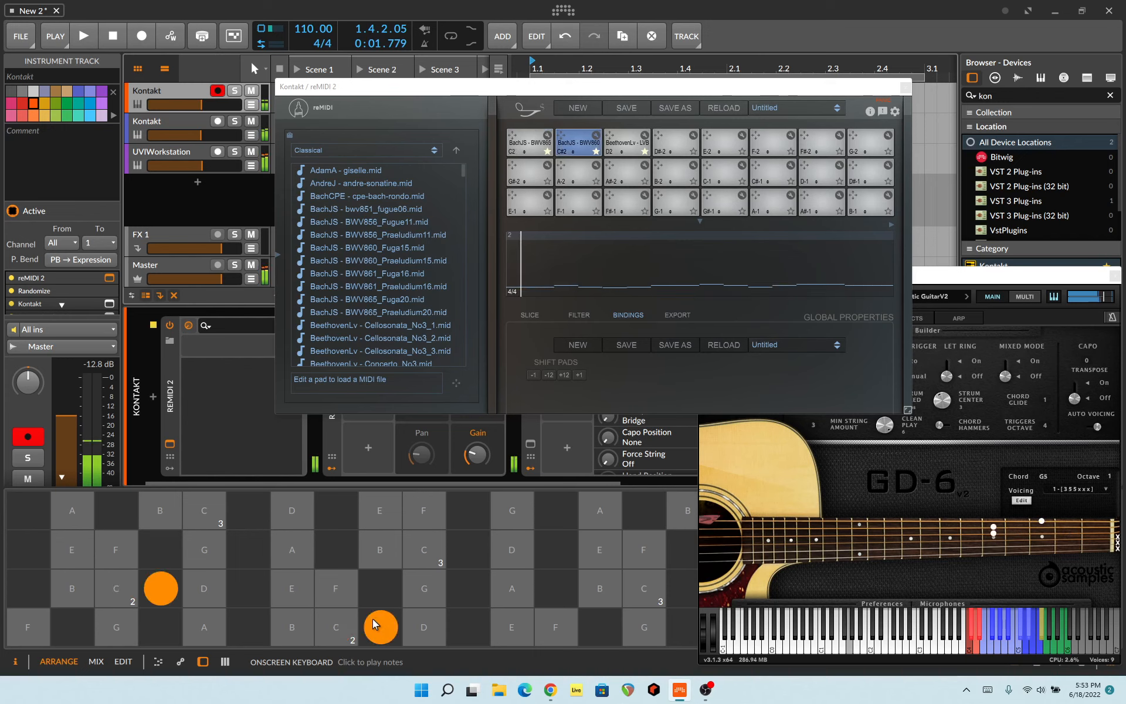
pyautogui.click(412, 630)
pyautogui.click(334, 627)
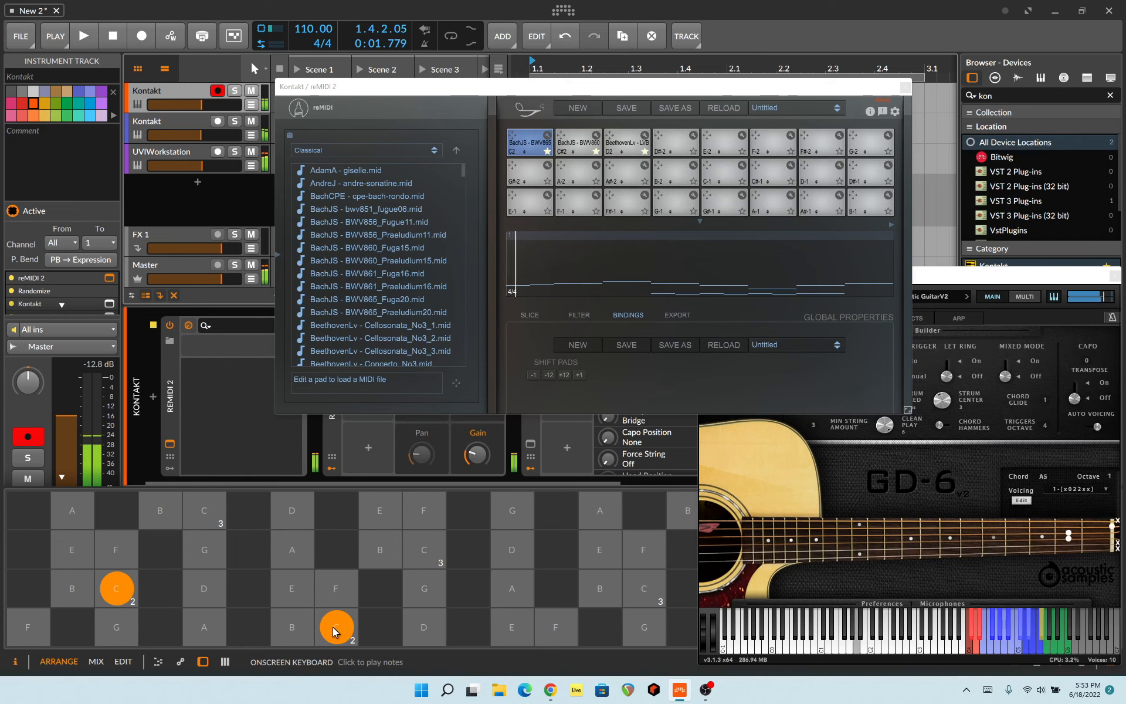
pyautogui.click(379, 629)
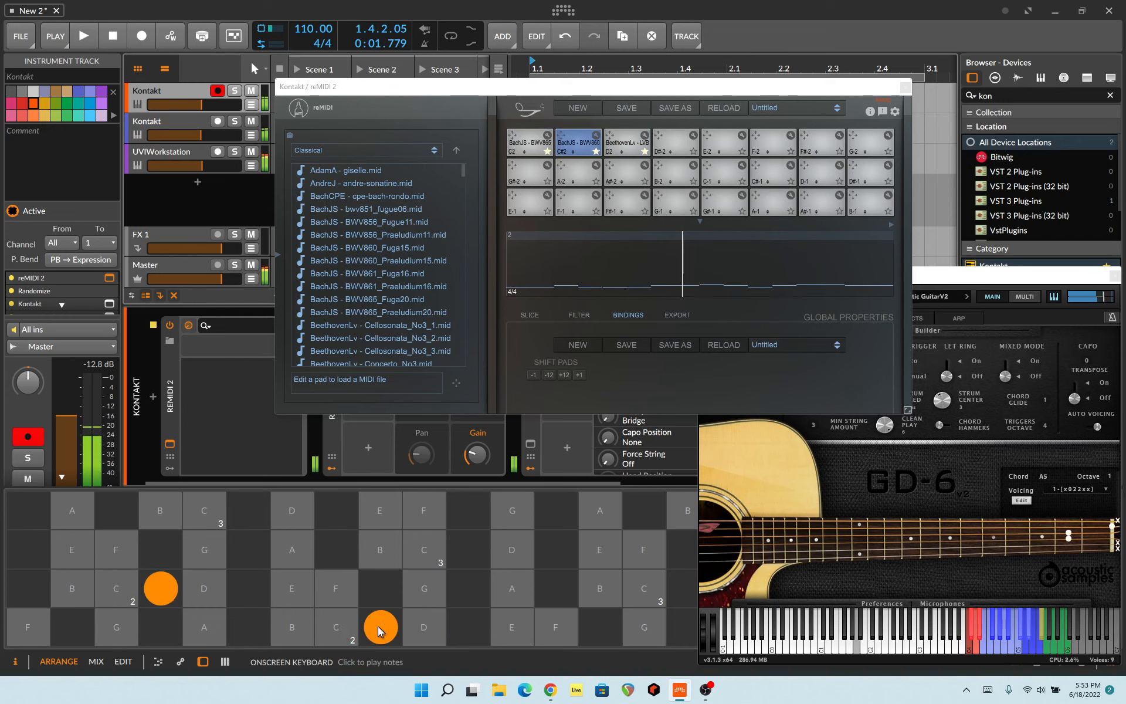
pyautogui.click(424, 627)
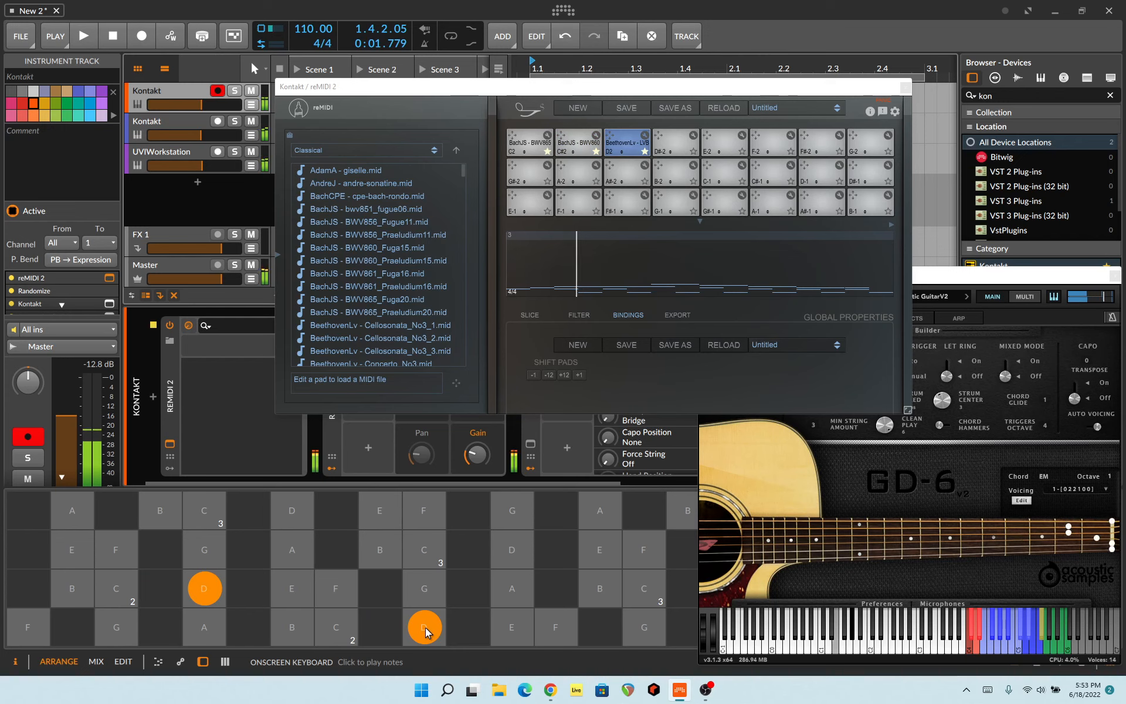
pyautogui.click(395, 627)
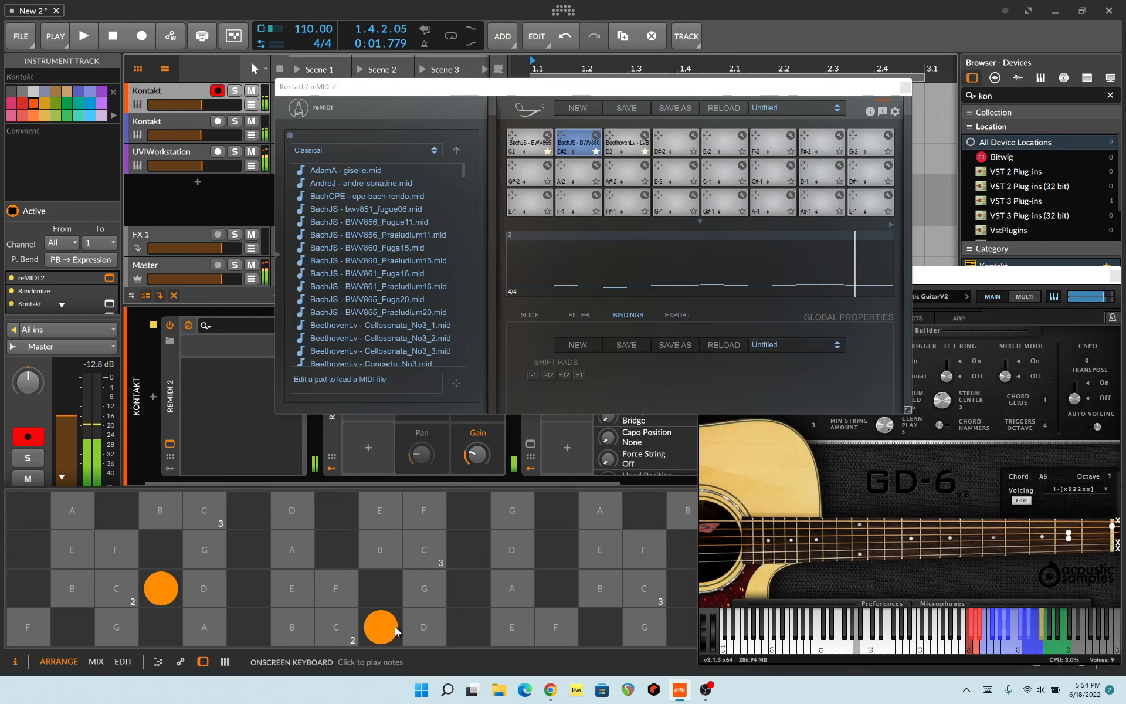
pyautogui.click(336, 625)
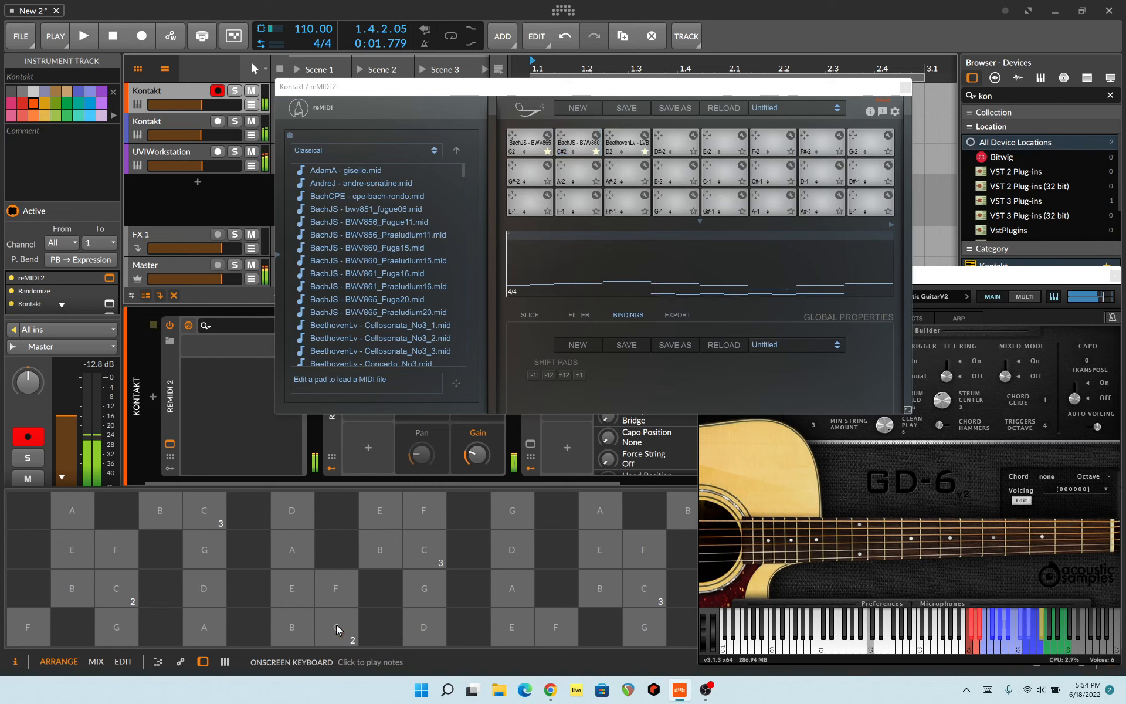
pyautogui.click(905, 86)
# Lower the UVIWorkstation track to about -14.9 dB and raise both Kontakt tracks to about -4.3 dB, playing notes to check the balance
pyautogui.click(381, 628)
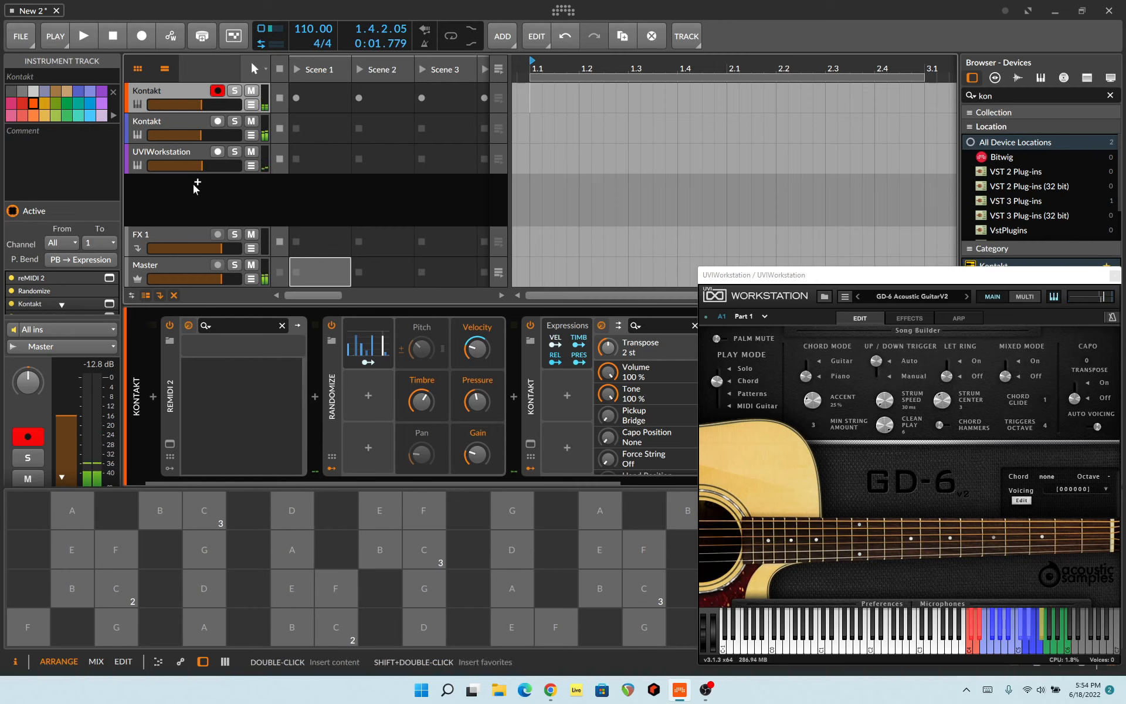
pyautogui.moveTo(198, 166); pyautogui.dragTo(197, 167)
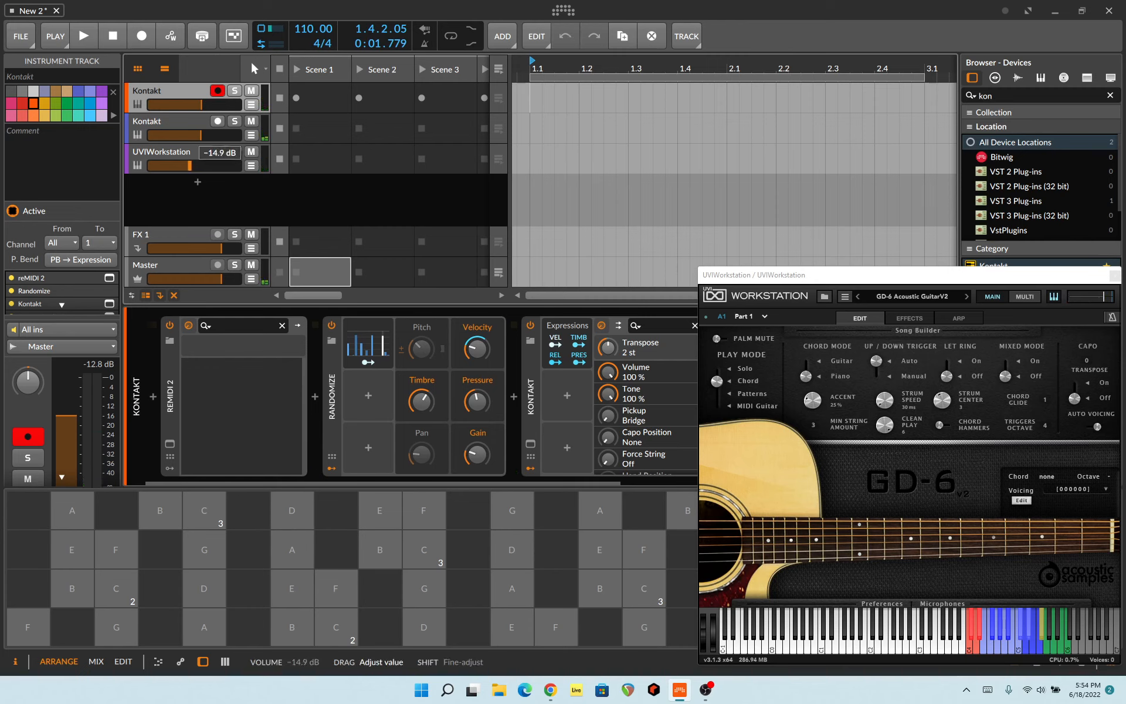
pyautogui.click(349, 627)
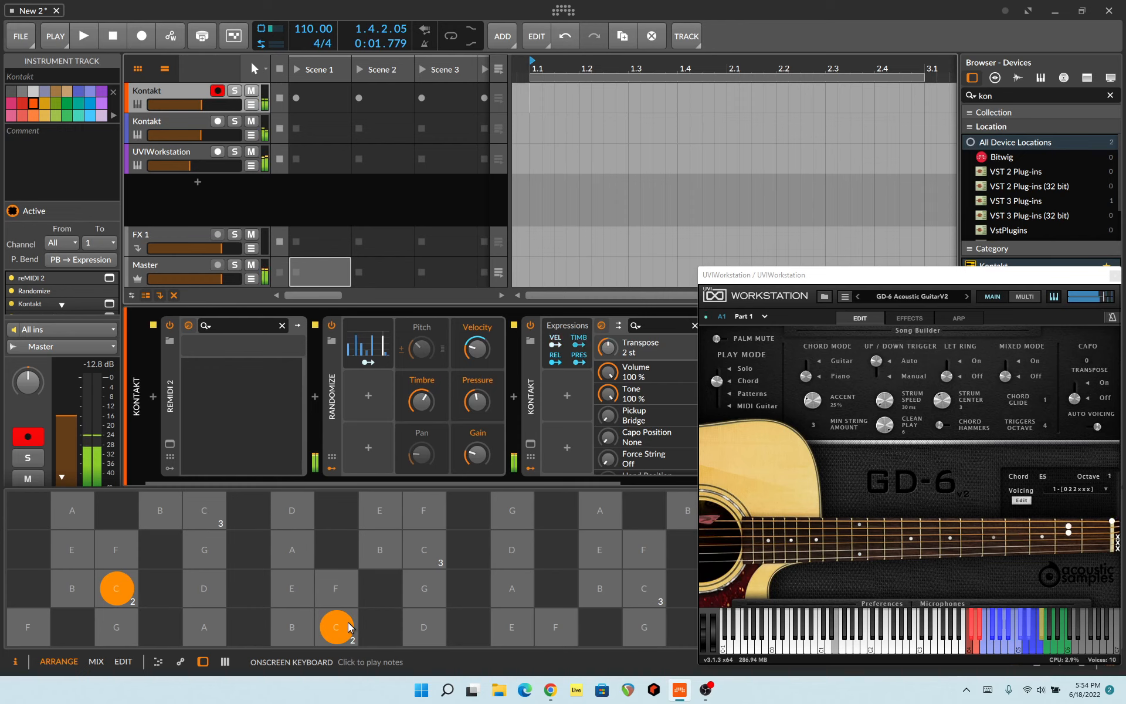
pyautogui.moveTo(197, 106); pyautogui.dragTo(221, 139)
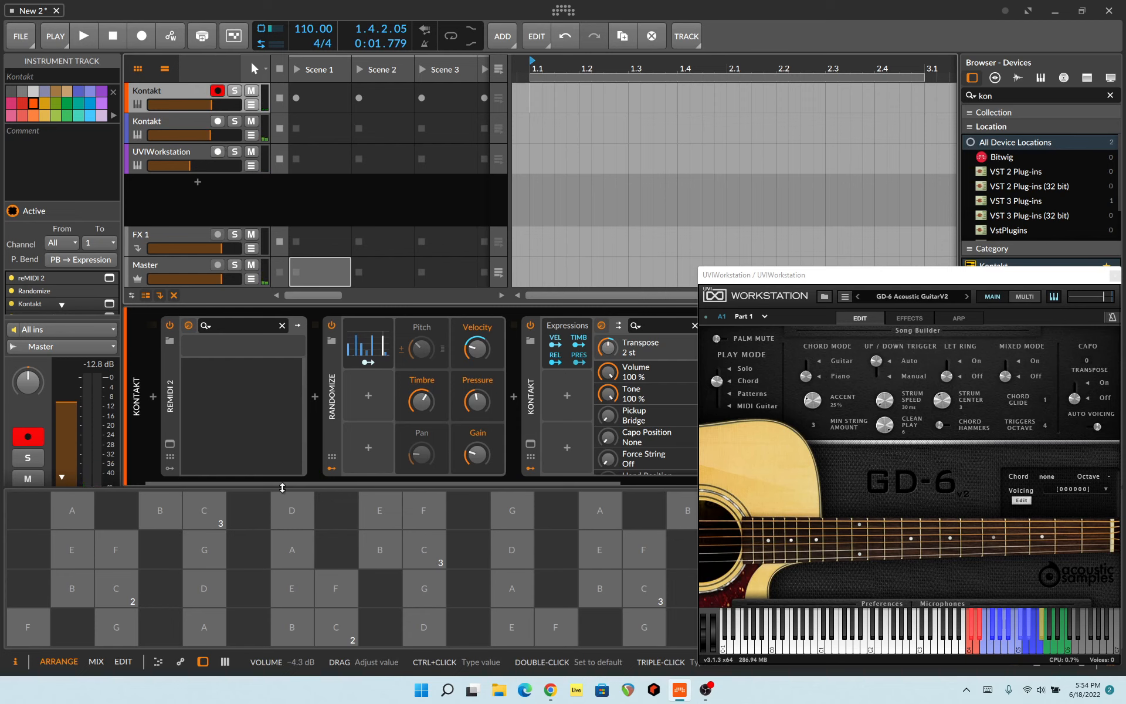
pyautogui.click(333, 631)
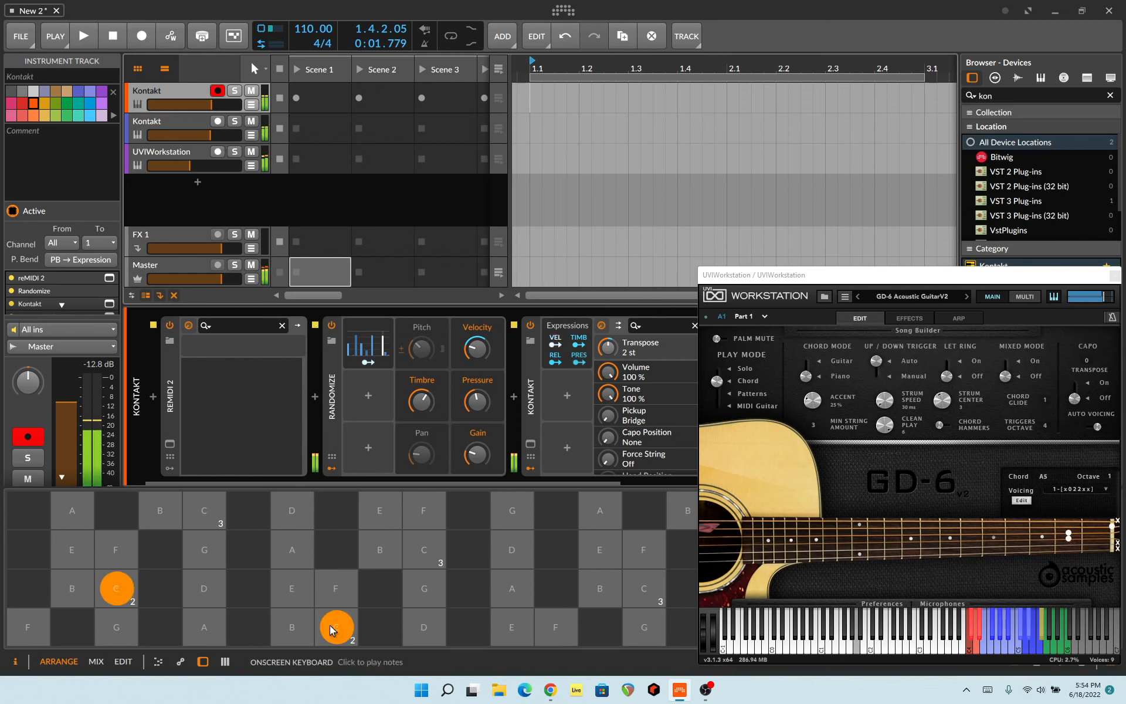
# Set the UVIWorkstation track's volume to about -11.6 dB and check the mix by playing C2 and C#2
pyautogui.click(189, 165)
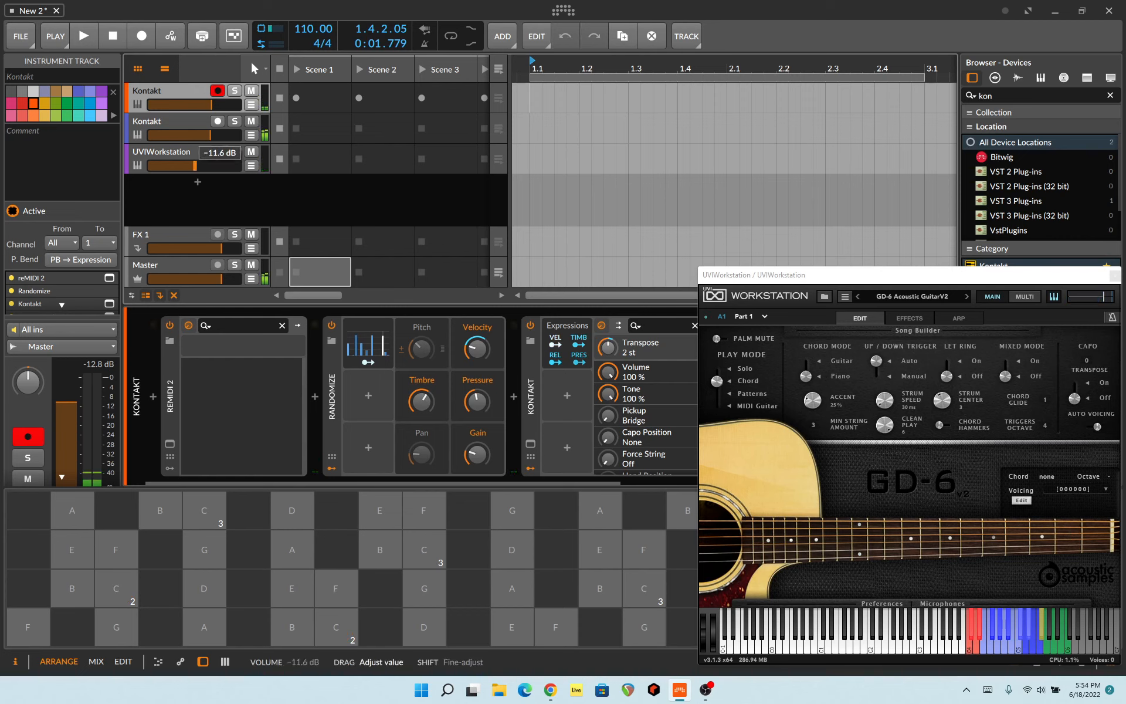
pyautogui.click(337, 627)
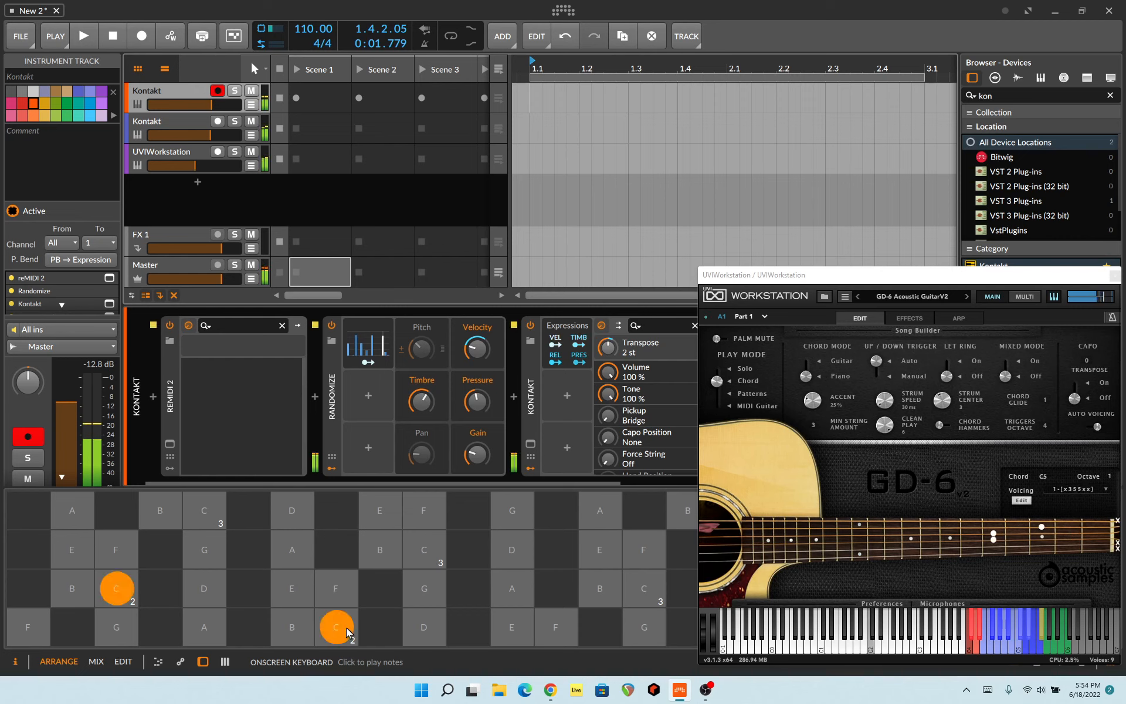
pyautogui.moveTo(347, 633)
pyautogui.mouseDown()
pyautogui.moveTo(343, 487)
pyautogui.moveTo(356, 634)
pyautogui.mouseUp()
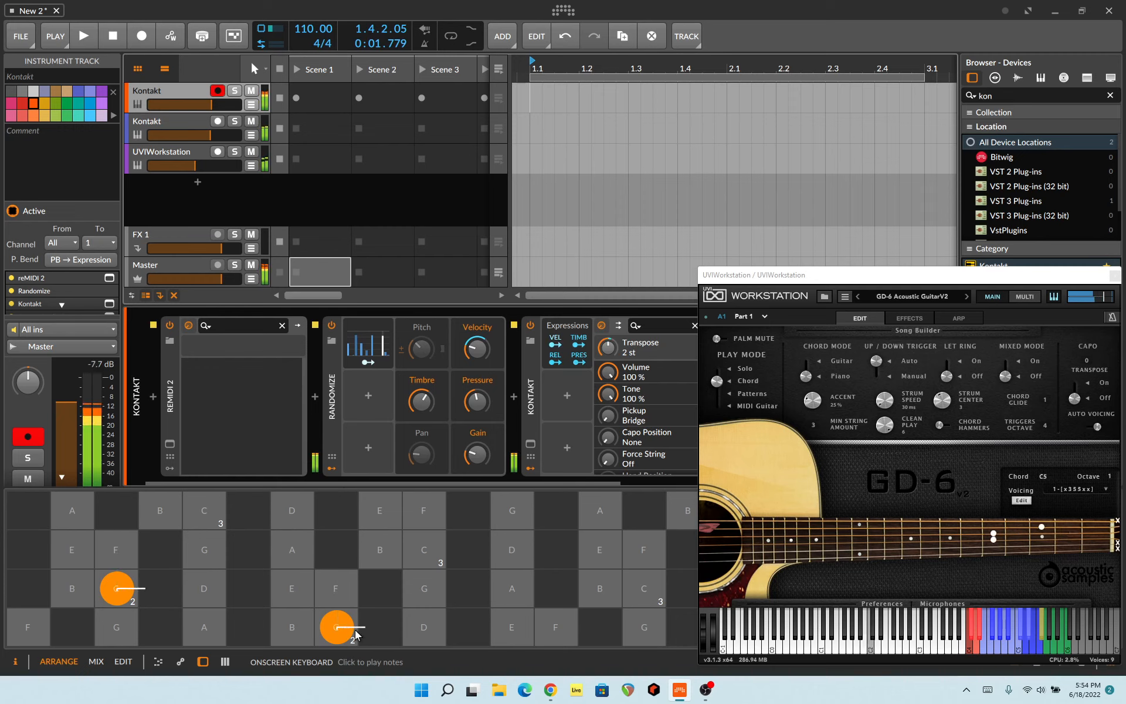
pyautogui.click(355, 631)
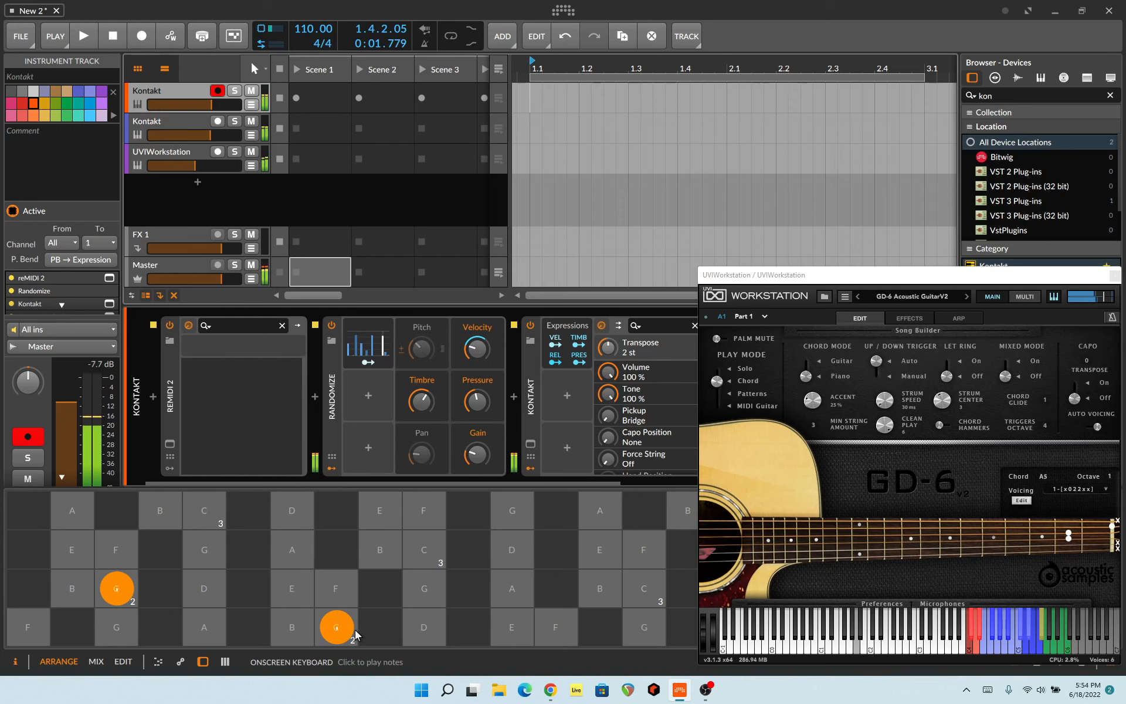
pyautogui.click(367, 637)
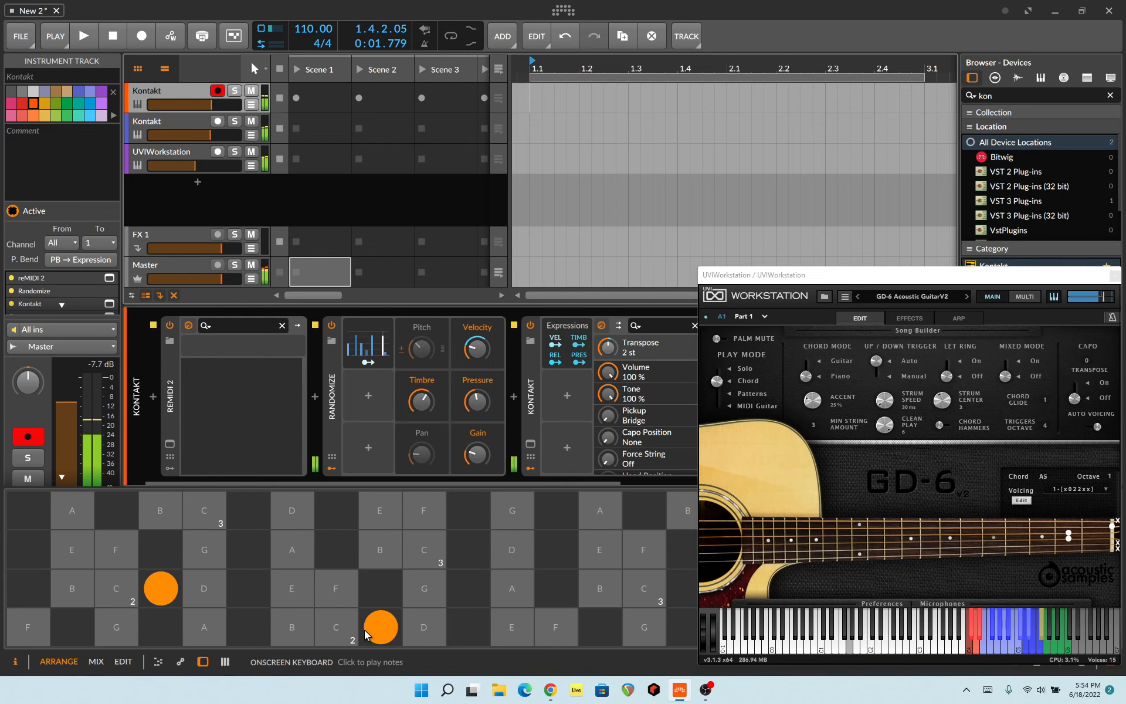
# Move the UVIWorkstation window clear of the onscreen keyboard and audition GD-6 guitar chords using the uncoloured keys of its keyboard
pyautogui.moveTo(828, 279); pyautogui.dragTo(610, 117)
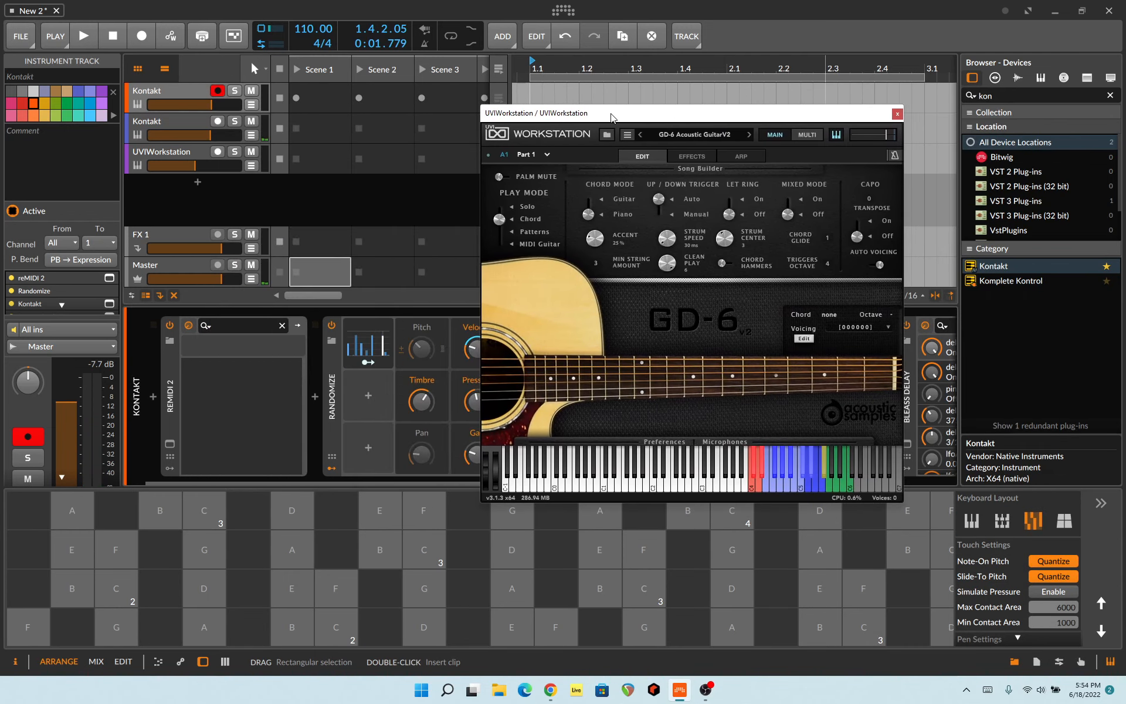
pyautogui.click(675, 484)
pyautogui.click(668, 483)
pyautogui.click(640, 482)
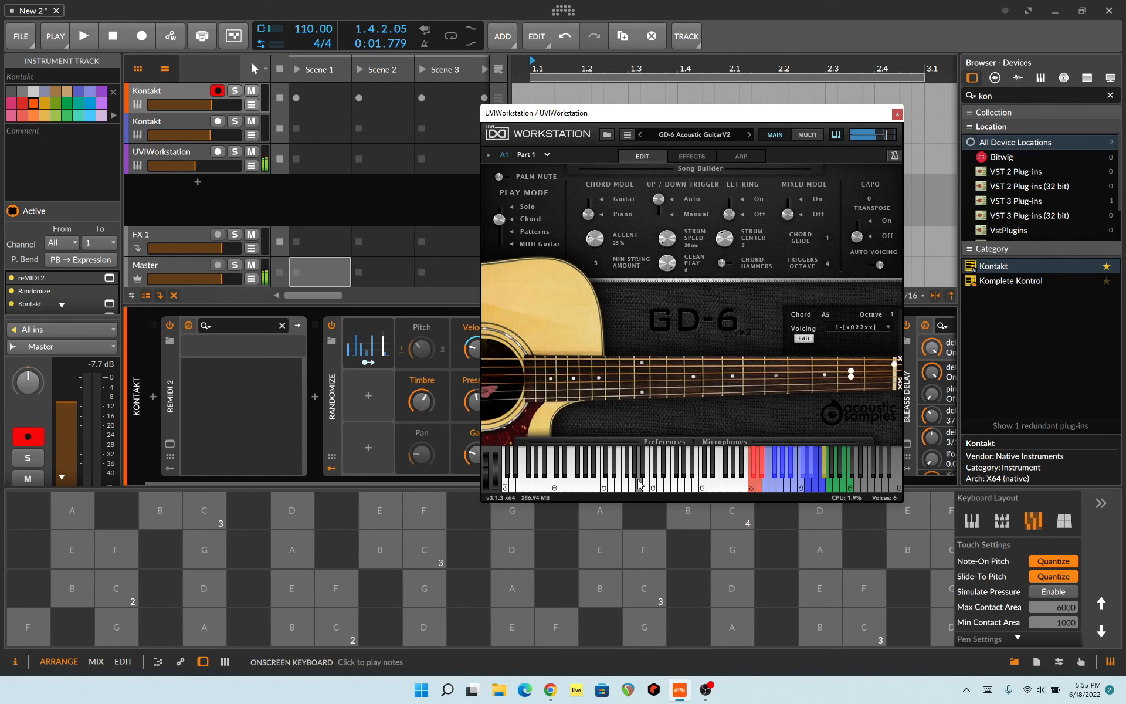
pyautogui.click(679, 480)
# Audition the red and blue key zones of the GD-6 guitar's keyboard, playing a few uncoloured chord keys in between
pyautogui.click(751, 483)
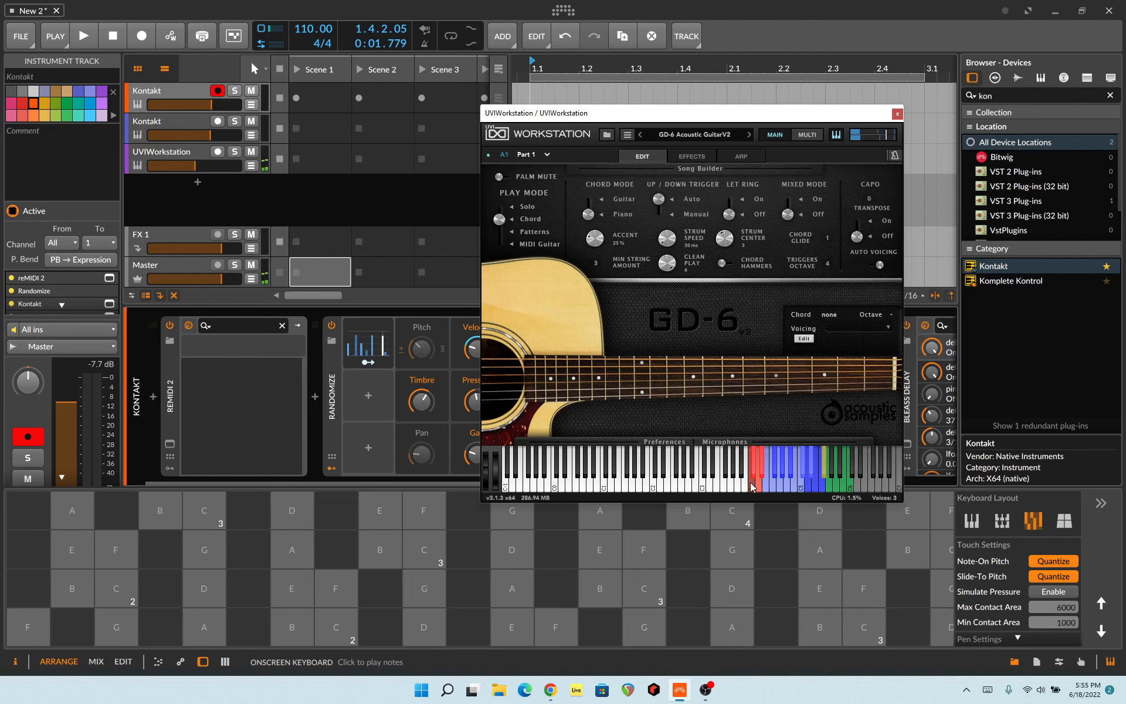
pyautogui.click(752, 482)
pyautogui.click(750, 482)
pyautogui.click(751, 484)
pyautogui.click(712, 483)
pyautogui.click(667, 484)
pyautogui.click(767, 483)
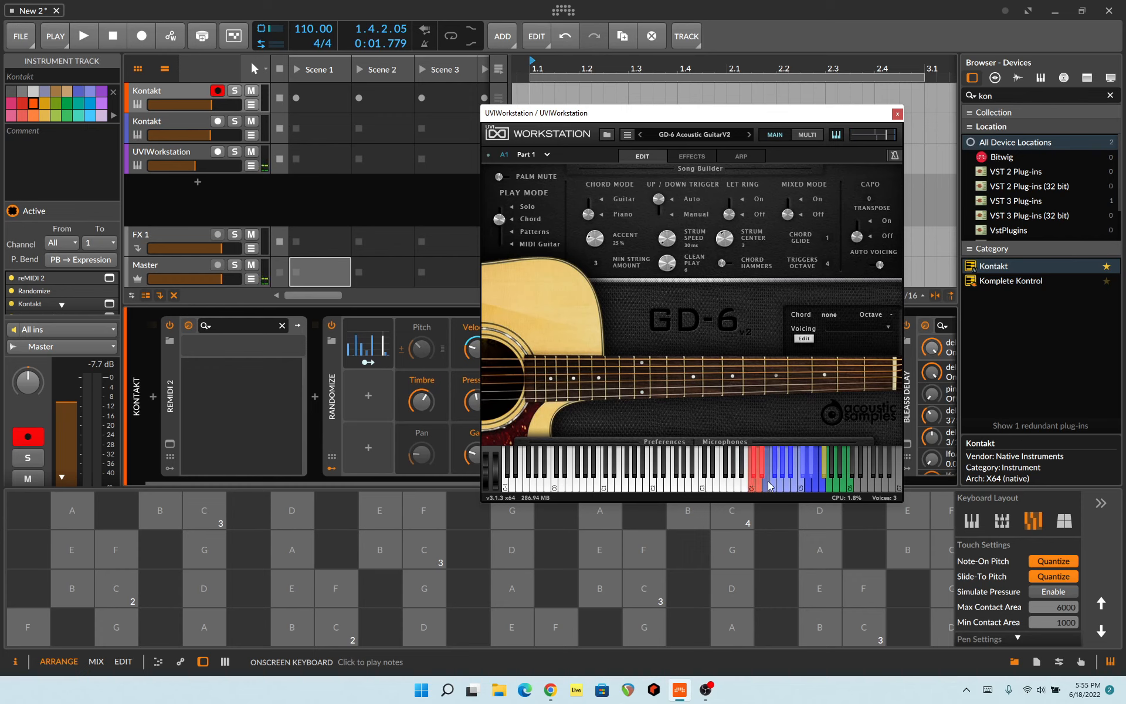
pyautogui.click(754, 485)
pyautogui.click(771, 485)
pyautogui.click(780, 485)
pyautogui.click(772, 485)
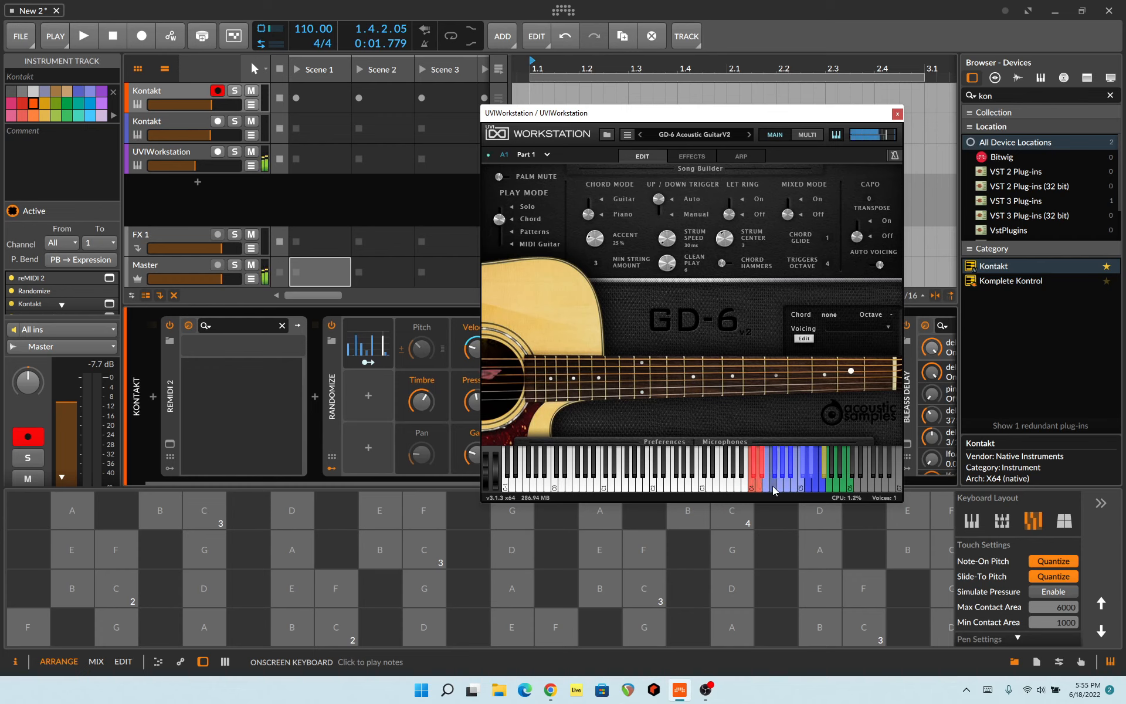
# Audition two more blue-zone keys on the GD-6 guitar and open the first Kontakt track's reMIDI 2 window
pyautogui.click(792, 484)
pyautogui.click(786, 485)
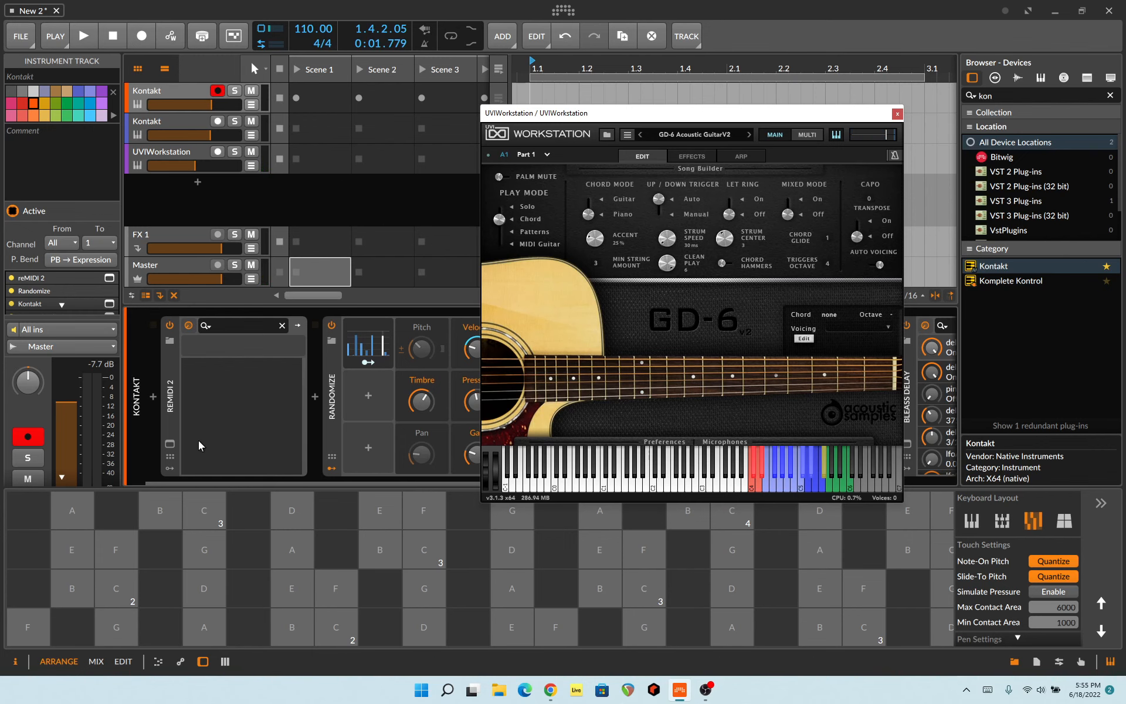
pyautogui.click(165, 445)
pyautogui.click(169, 444)
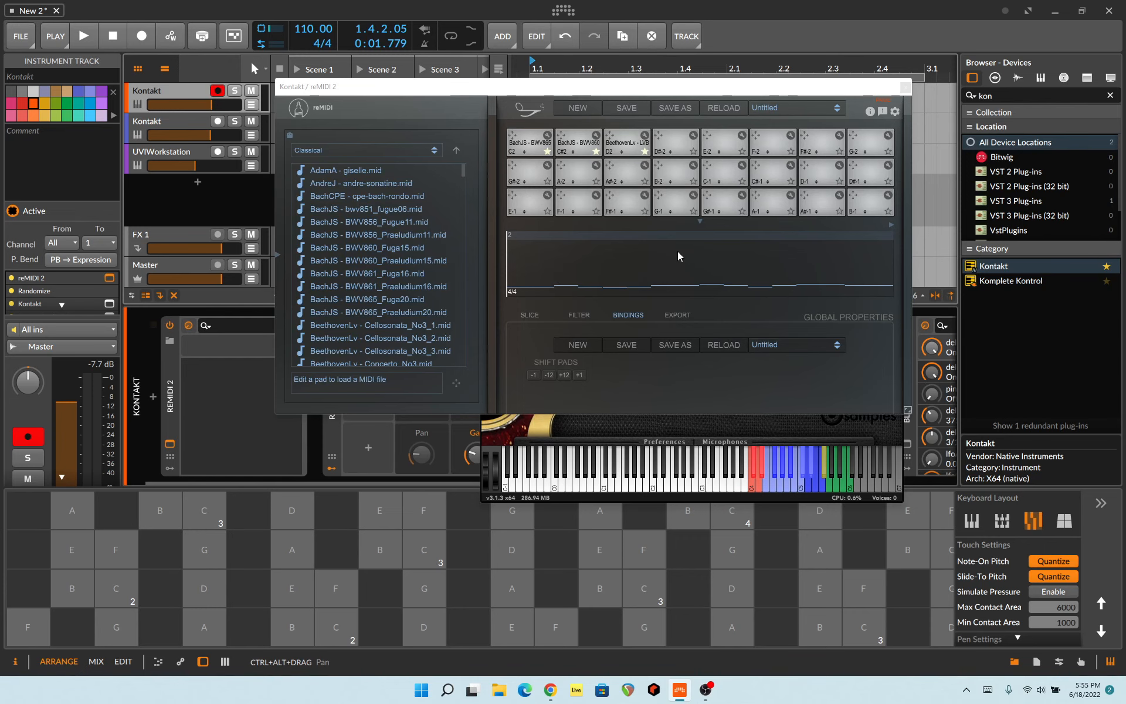
pyautogui.moveTo(414, 88); pyautogui.dragTo(502, 309)
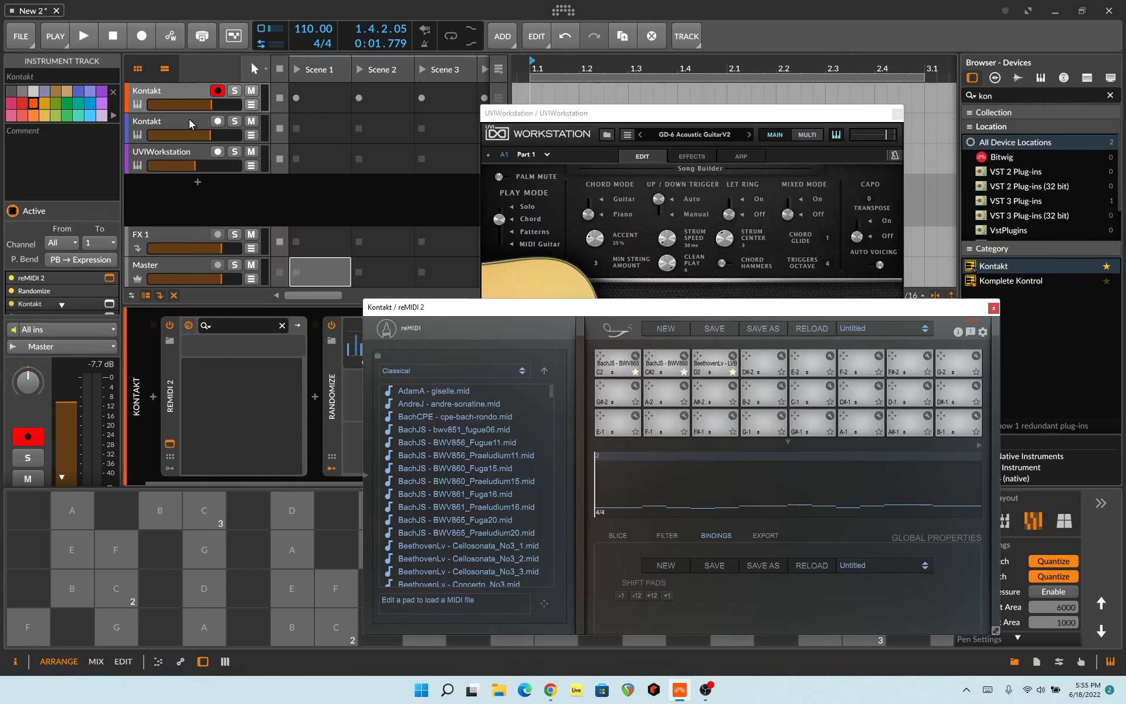
# Open the UVIWorkstation track's Note Grid and move the reMIDI 2 and UVIWorkstation windows away from its patch
pyautogui.click(164, 156)
pyautogui.moveTo(469, 311); pyautogui.dragTo(604, 321)
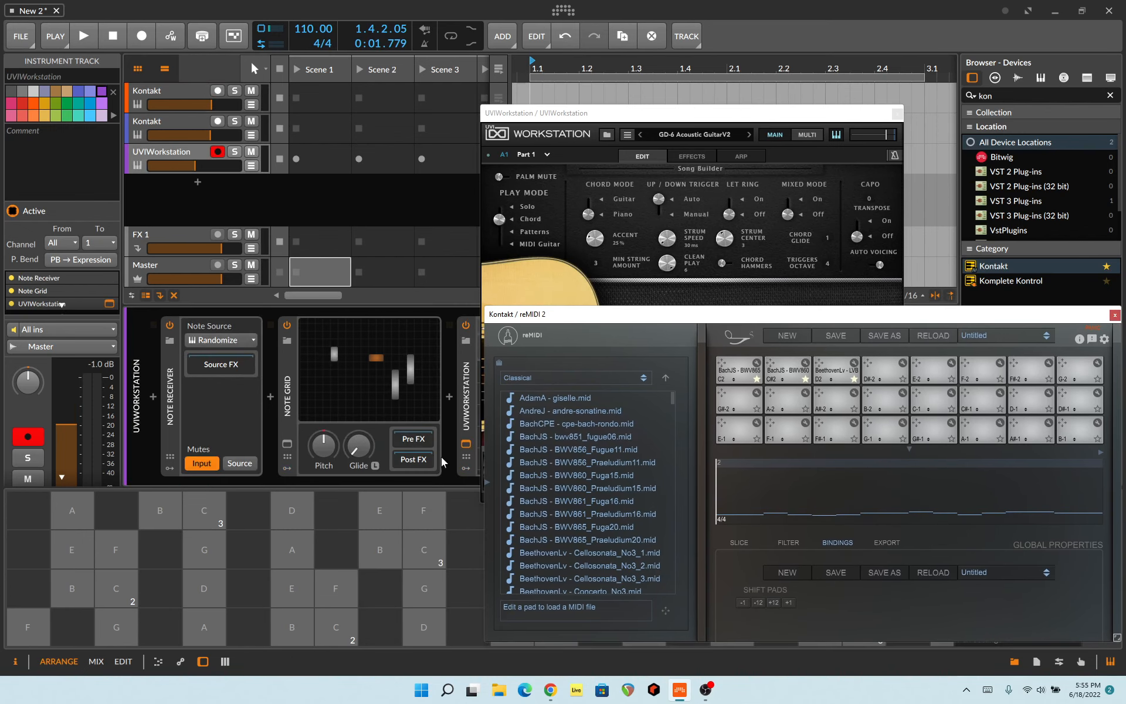
pyautogui.click(287, 444)
pyautogui.moveTo(629, 113); pyautogui.dragTo(621, 281)
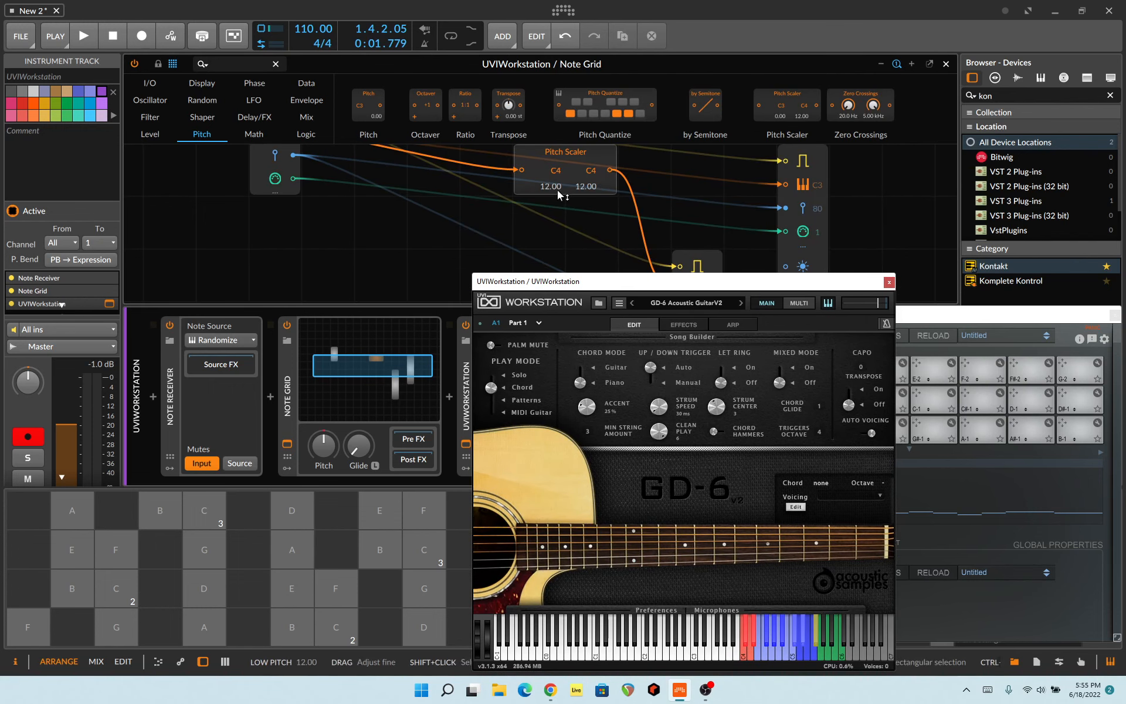
# Examine how the Pitch Scaler is wired to the note outputs, moving the UVIWorkstation window off the patch
pyautogui.scroll(2, 576, 196)
pyautogui.scroll(-6, 640, 217)
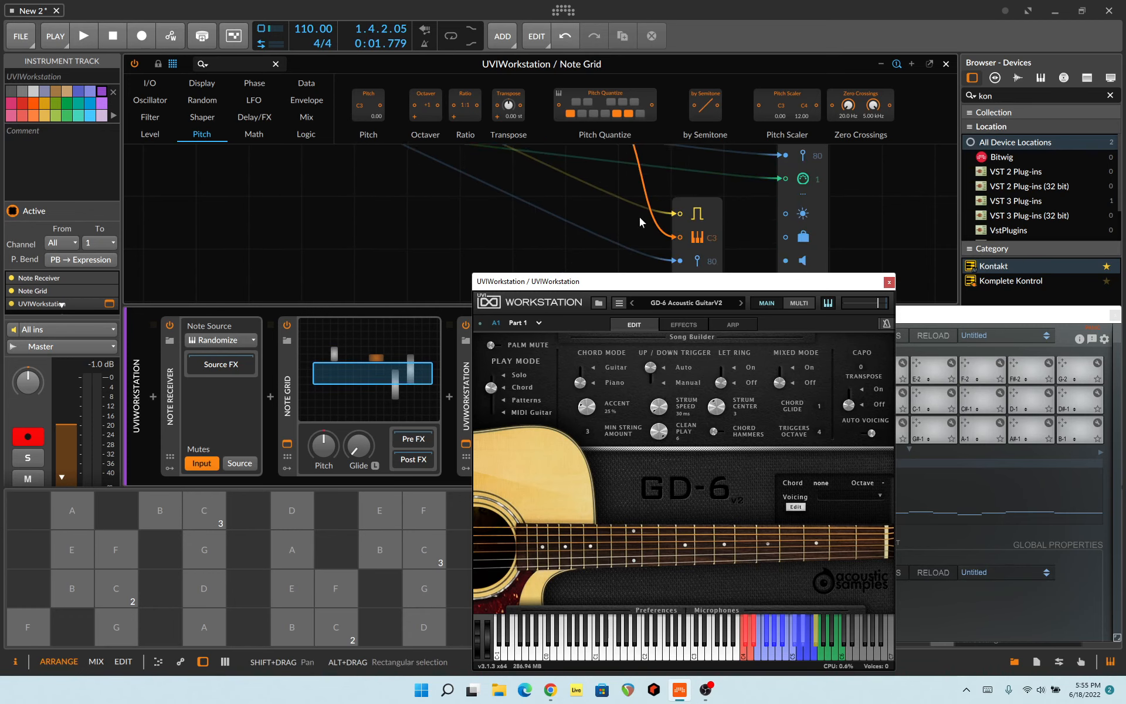
pyautogui.hscroll(-3, 797, 185)
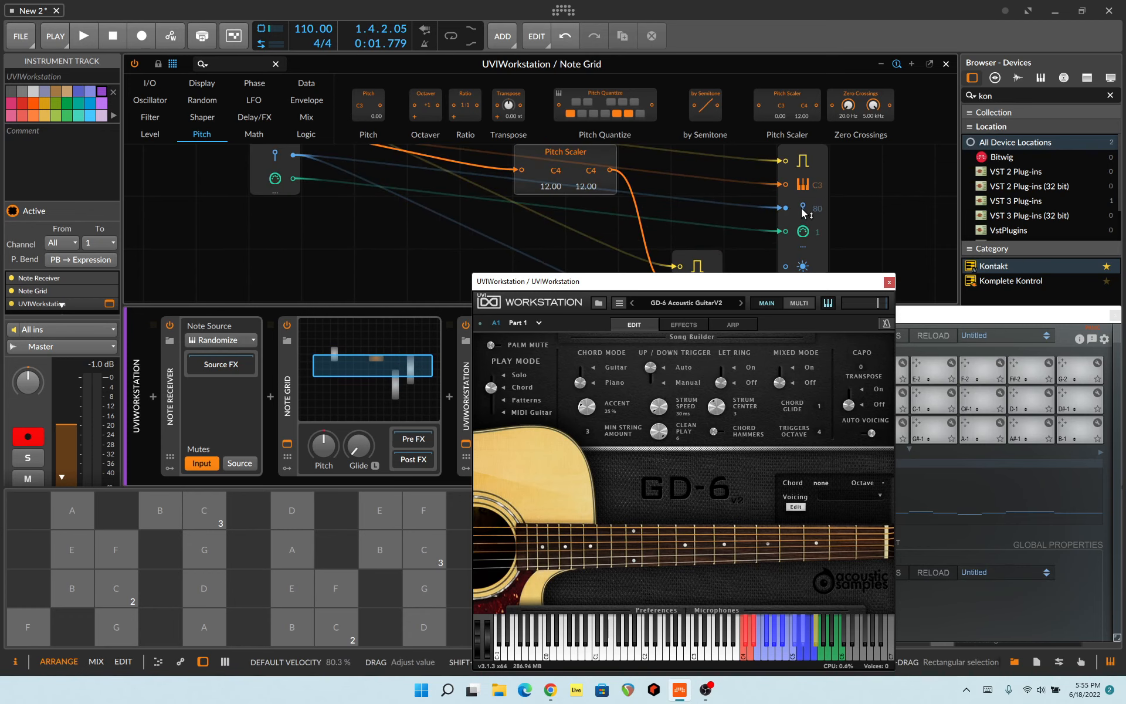
pyautogui.moveTo(711, 286); pyautogui.dragTo(354, 248)
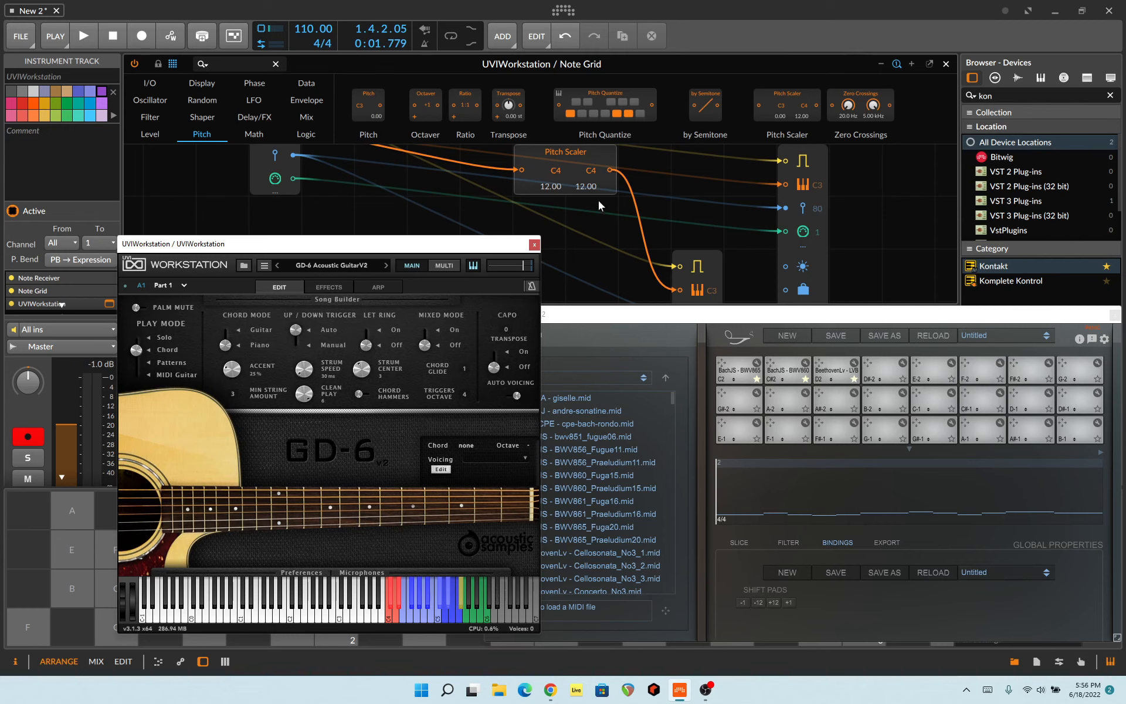
pyautogui.scroll(2, 528, 223)
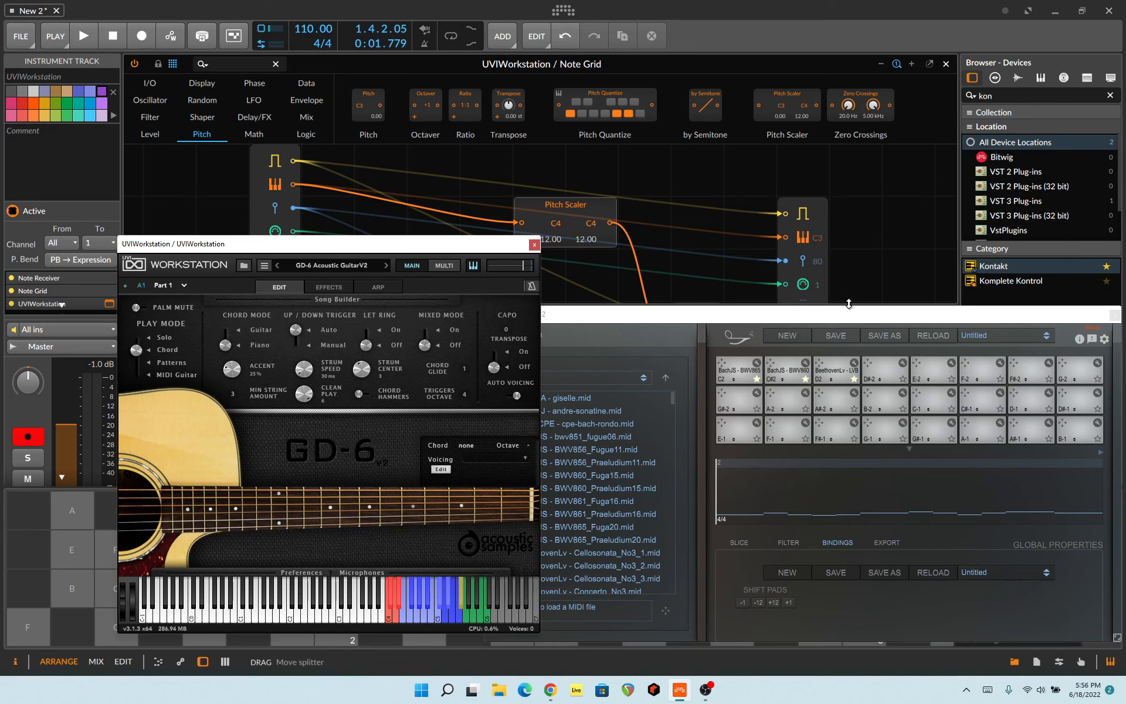
pyautogui.scroll(-2, 555, 218)
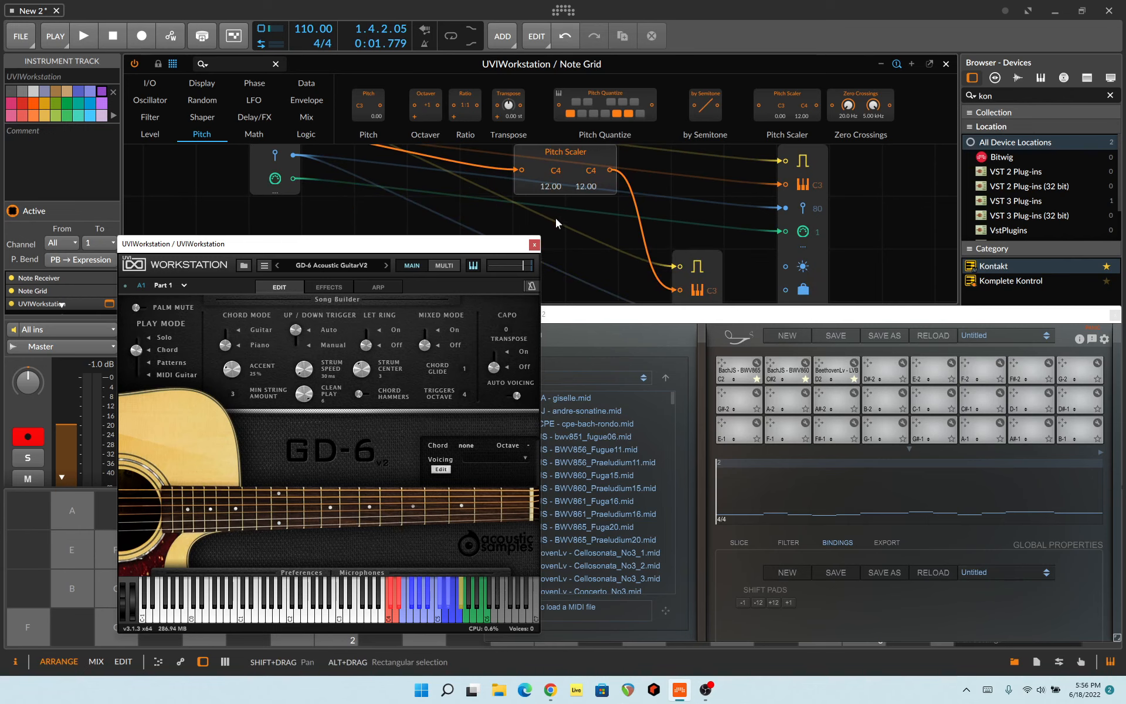
# Compare GD-6 keys around the border of the uncoloured and red zones with the Note Grid's pitch scaling, using the Piano chord mode
pyautogui.click(387, 616)
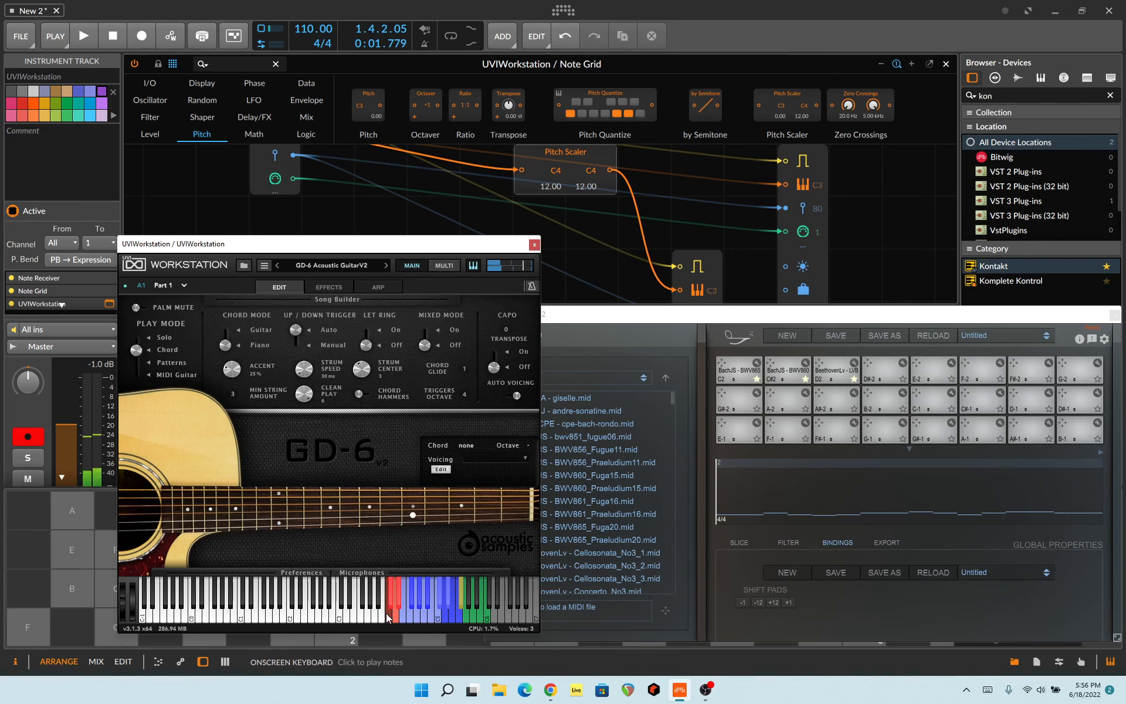
pyautogui.scroll(-2, 669, 187)
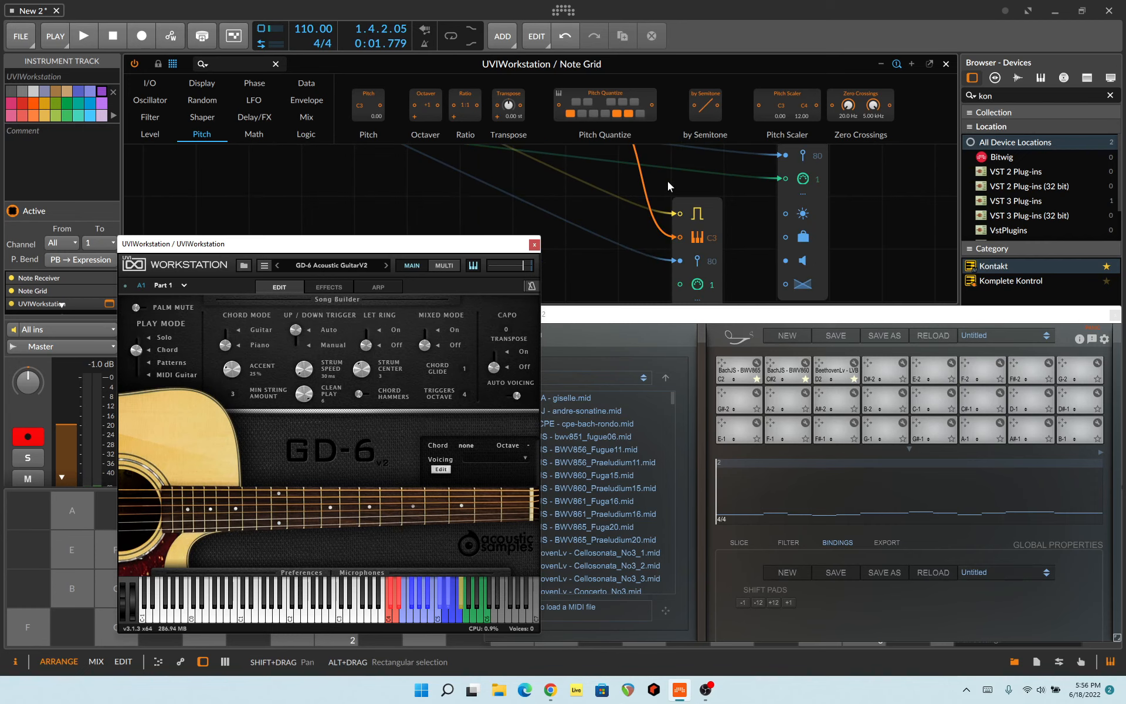
pyautogui.scroll(1, 677, 234)
pyautogui.scroll(1, 596, 205)
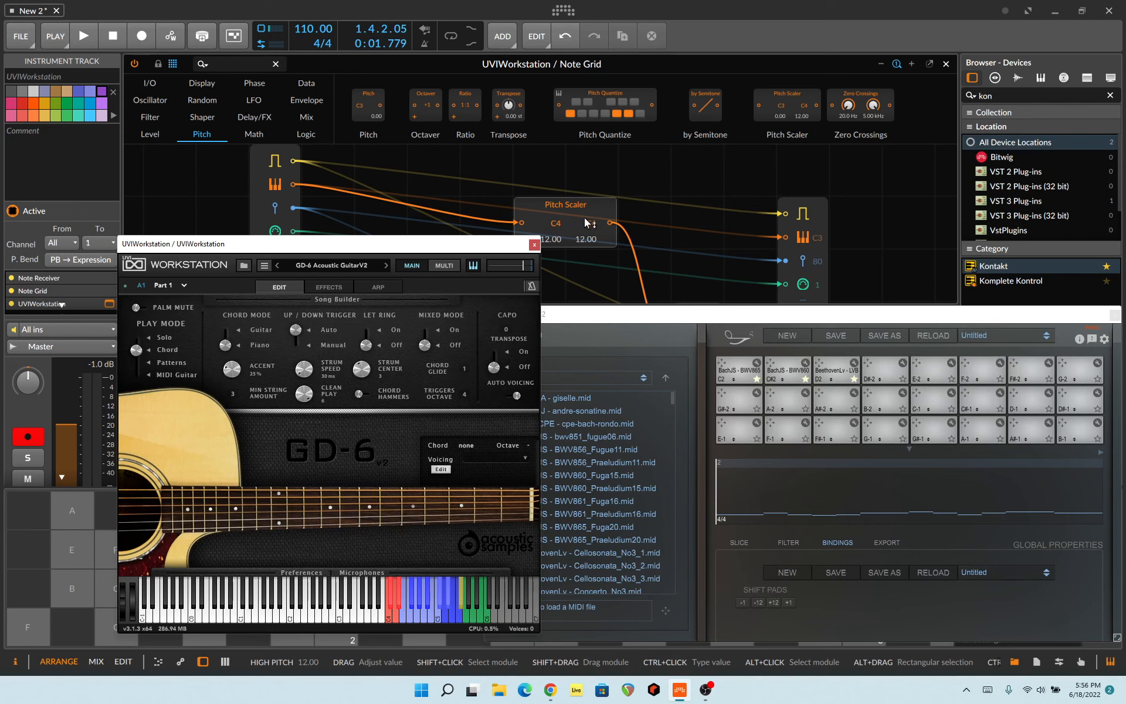
pyautogui.click(396, 611)
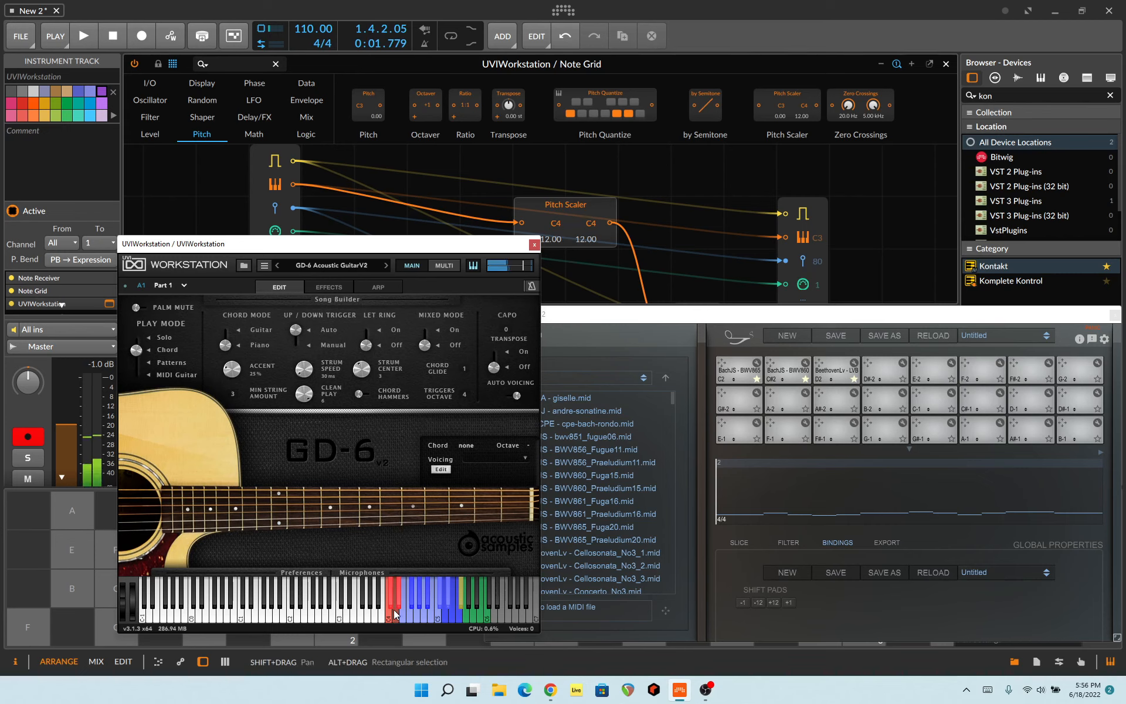
pyautogui.click(383, 614)
pyautogui.click(389, 612)
pyautogui.click(360, 613)
pyautogui.click(341, 611)
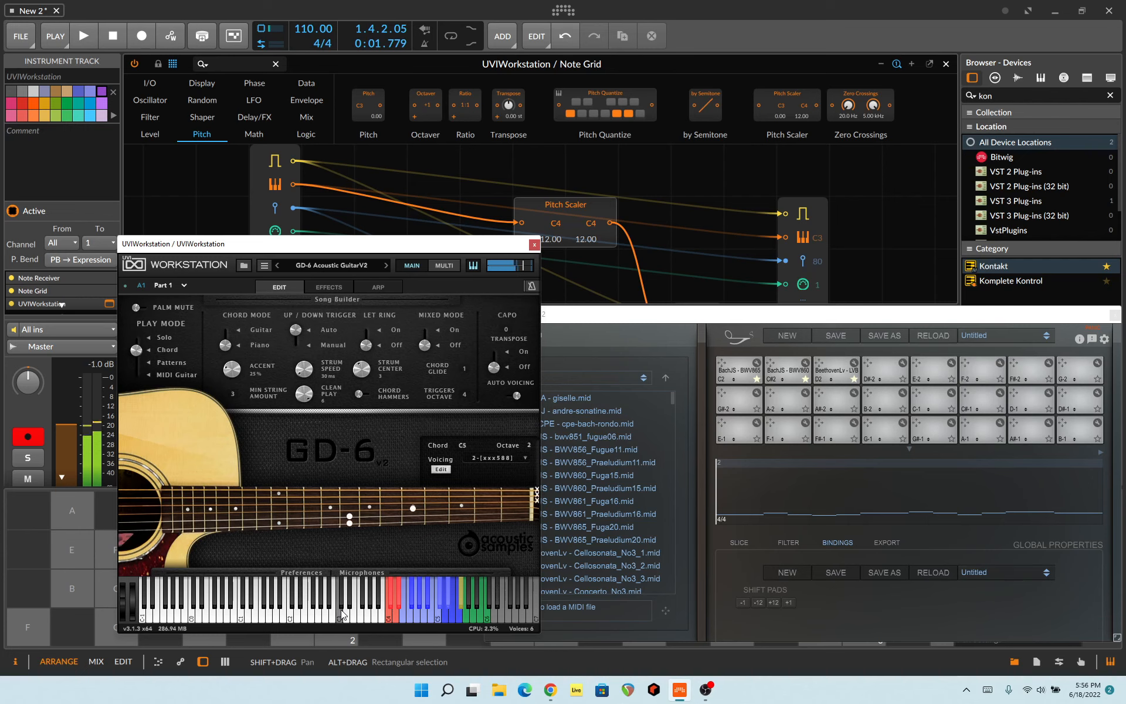
pyautogui.click(340, 611)
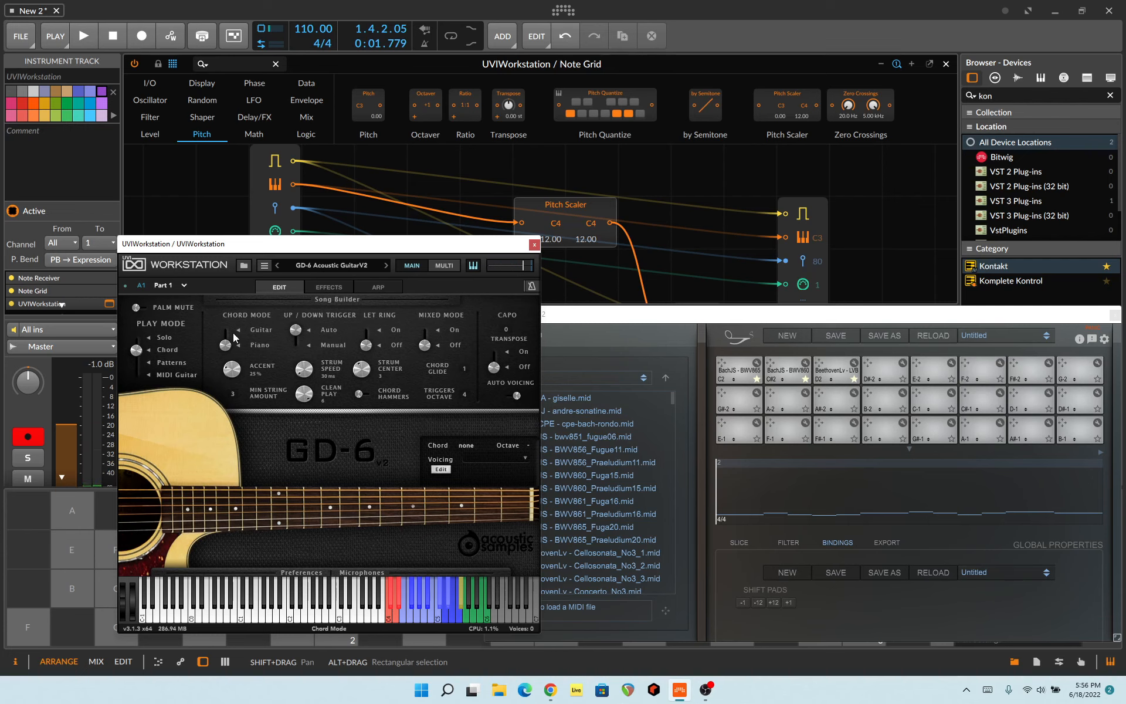
# Set the GD-6 chord mode to Guitar and audition chords across the uncoloured keys up to the red zone
pyautogui.click(299, 611)
pyautogui.click(305, 614)
pyautogui.click(318, 612)
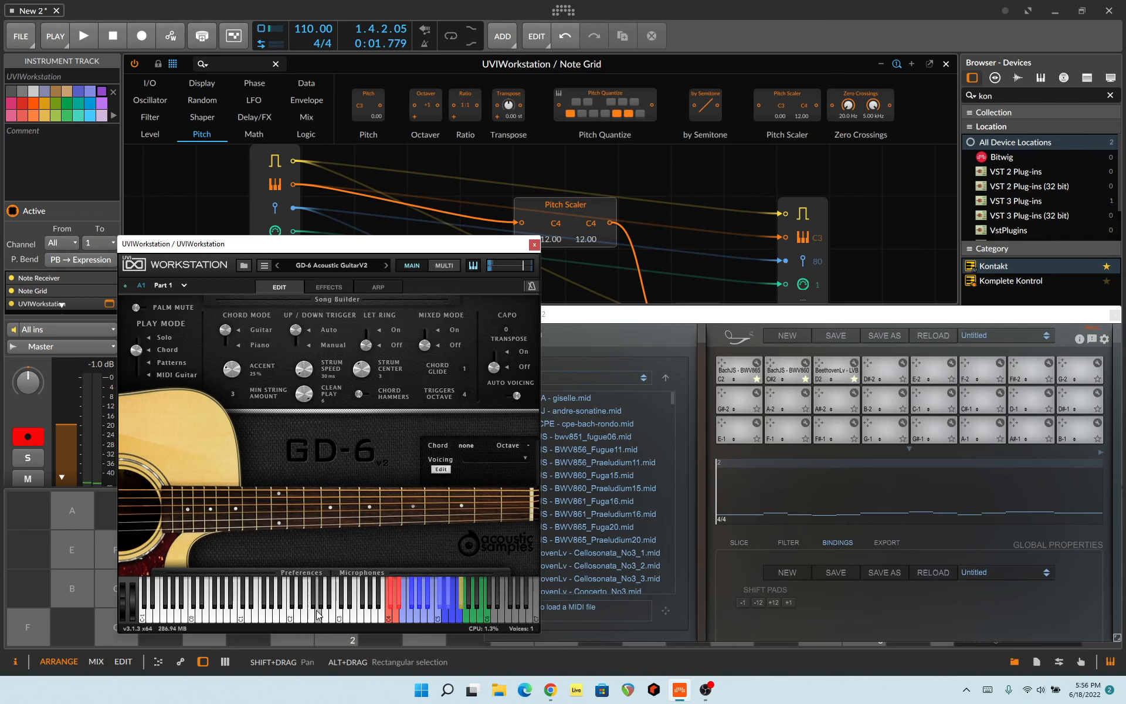
pyautogui.click(326, 612)
pyautogui.click(384, 616)
pyautogui.click(387, 616)
pyautogui.click(361, 614)
pyautogui.click(386, 615)
# Move the UVIWorkstation window clear of the lower onscreen keyboard notes and close the Note Grid editor
pyautogui.moveTo(331, 246); pyautogui.dragTo(597, 200)
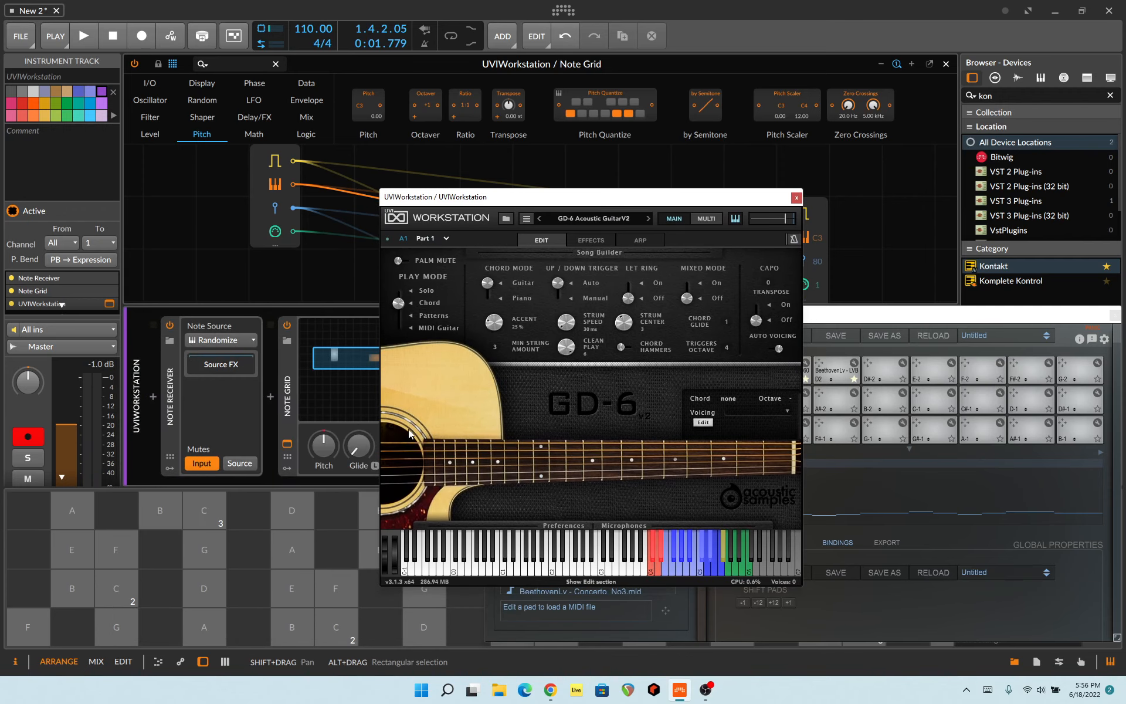
pyautogui.click(329, 628)
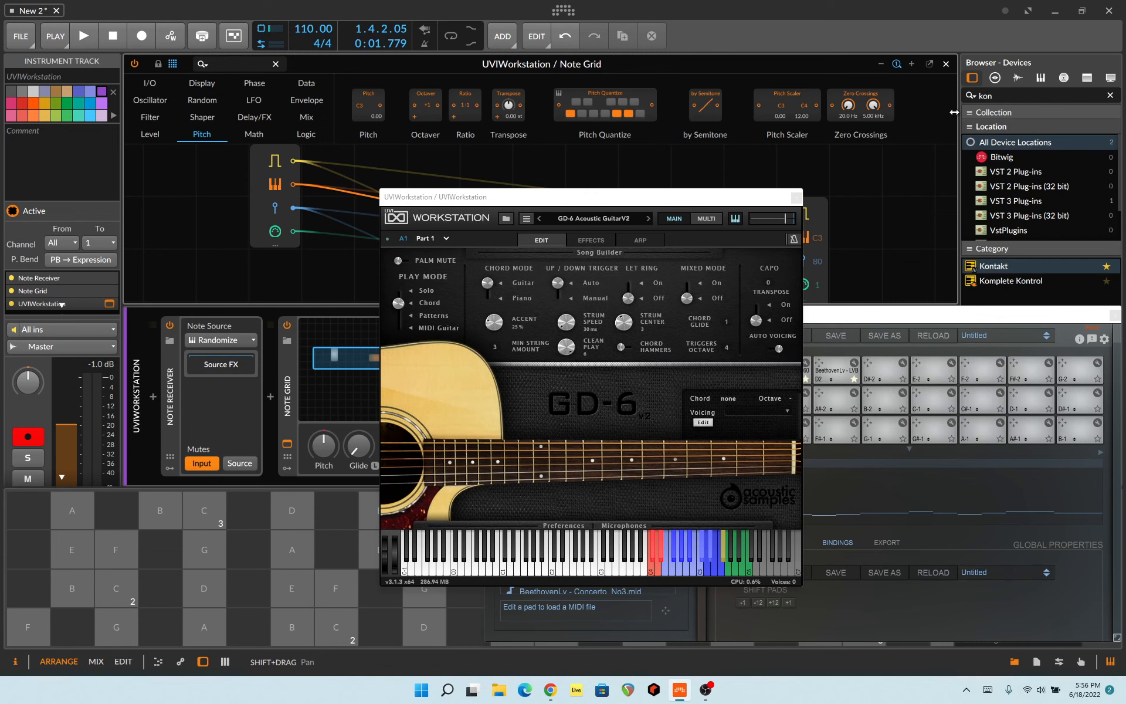
pyautogui.click(949, 65)
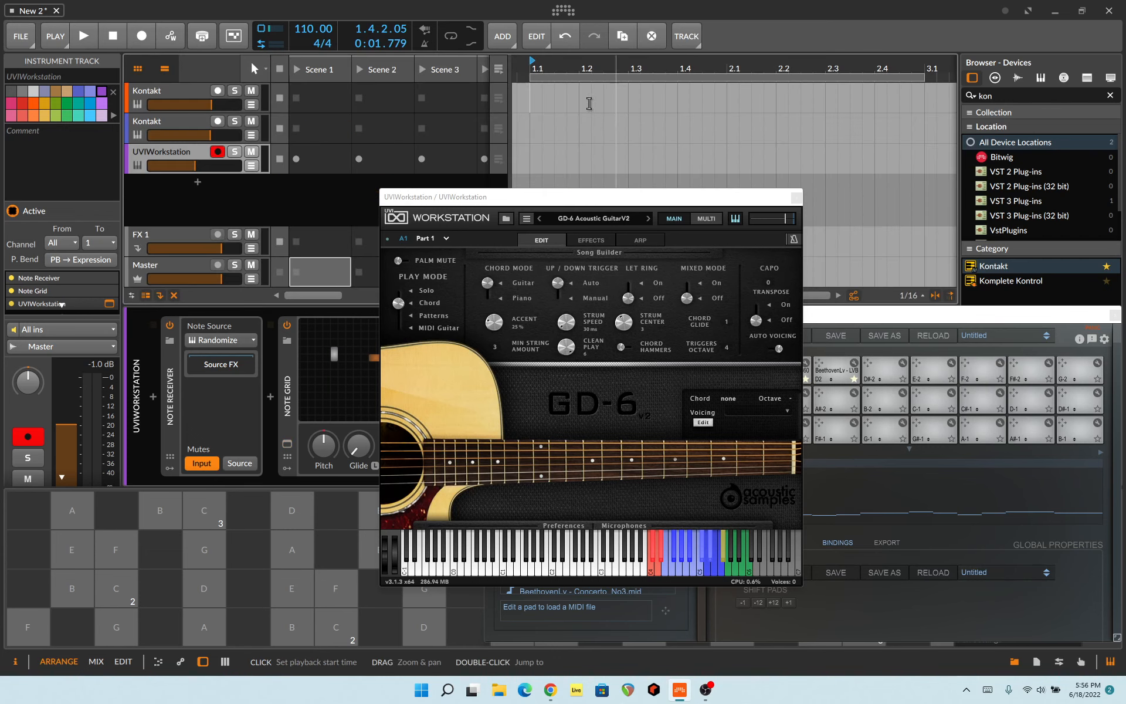
# Turn on the GD-6's Let Ring and audition the full layer from the first Kontakt track with low onscreen notes
pyautogui.click(171, 93)
pyautogui.click(345, 625)
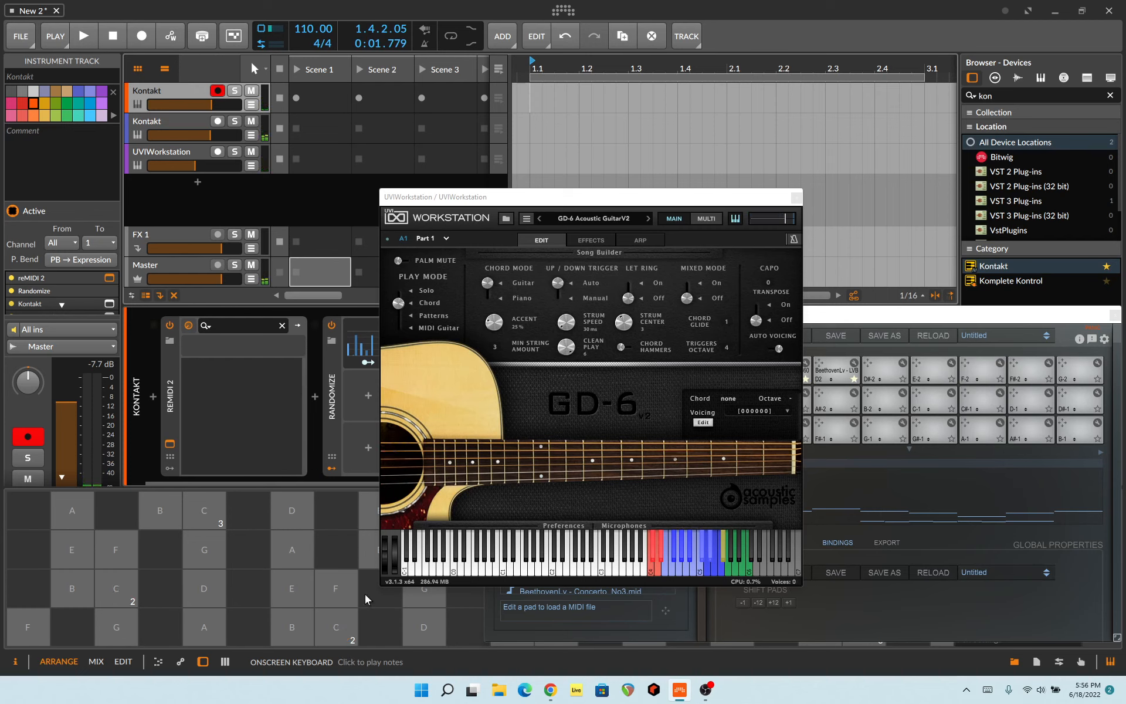
pyautogui.click(367, 624)
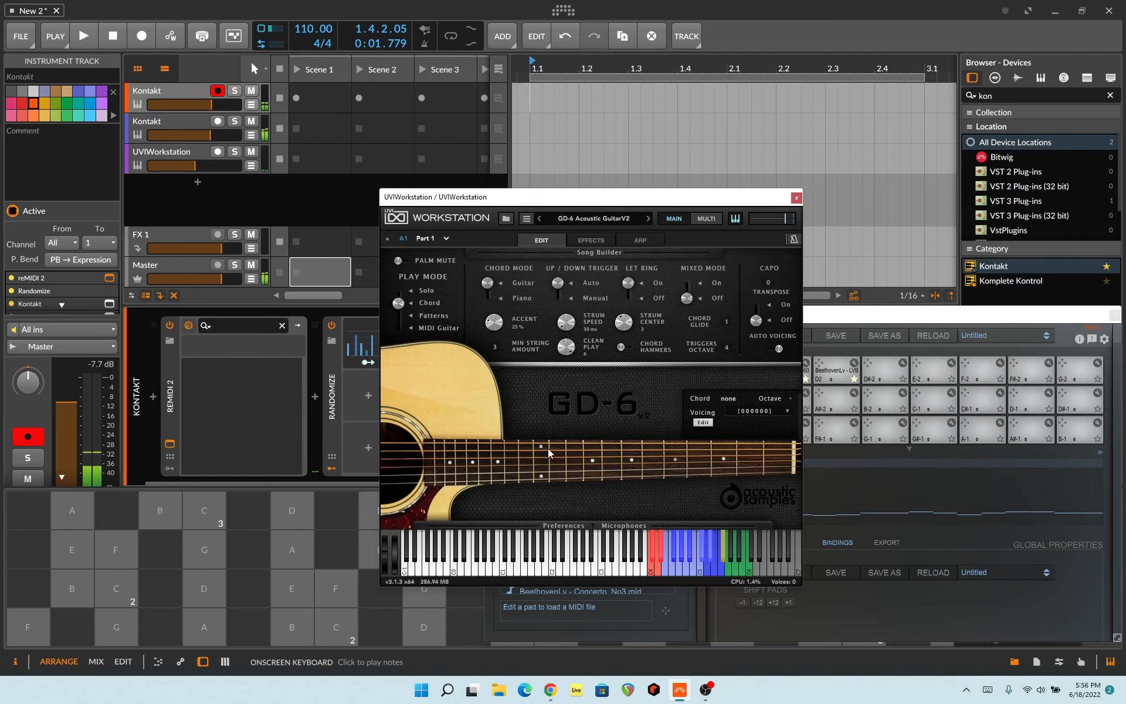
pyautogui.click(366, 642)
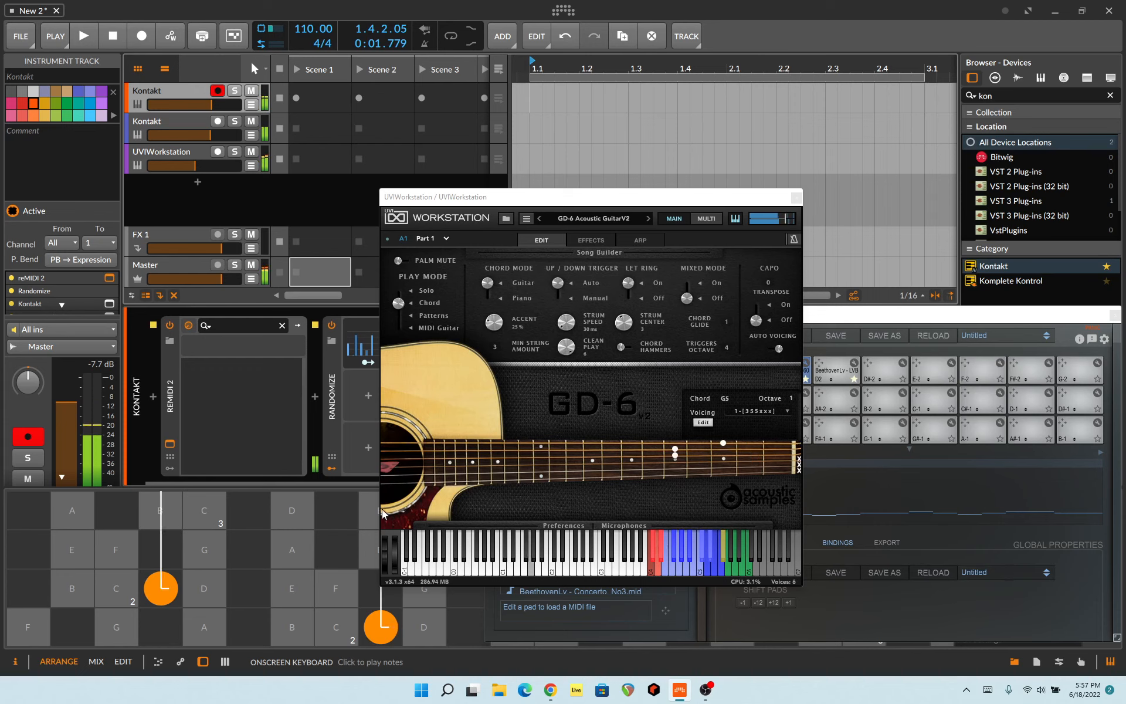
pyautogui.moveTo(368, 641); pyautogui.dragTo(320, 483)
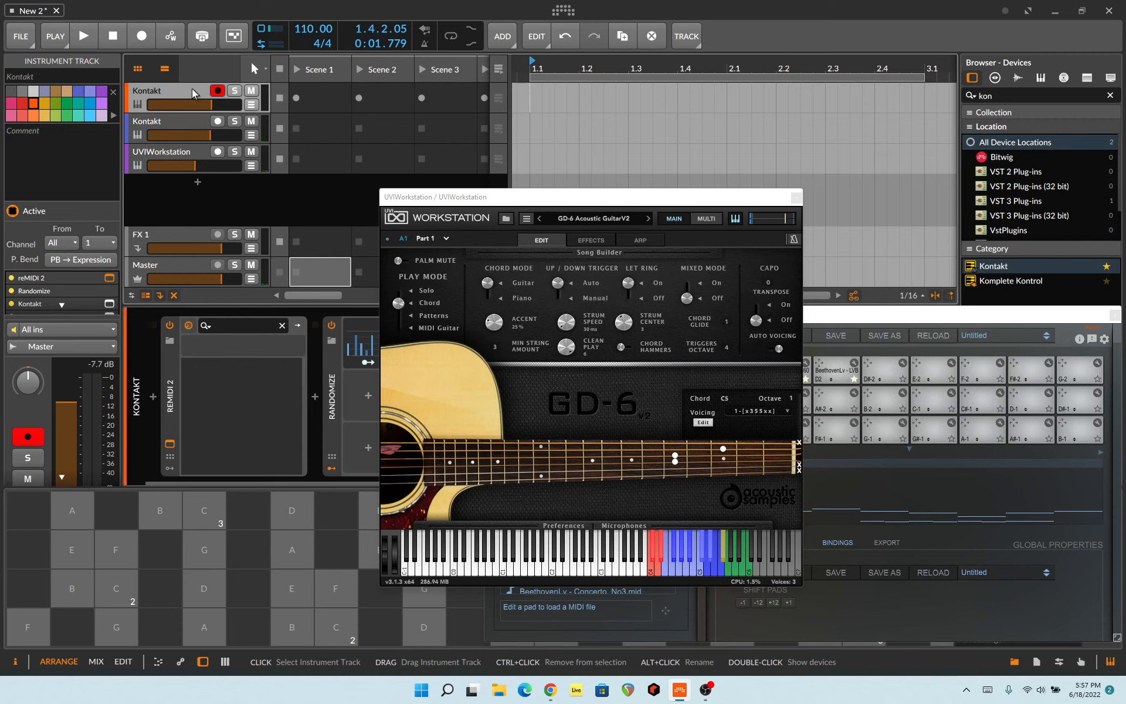
# Solo the first Kontakt track and play its reMIDI 2 patterns with notes around C2
pyautogui.click(342, 636)
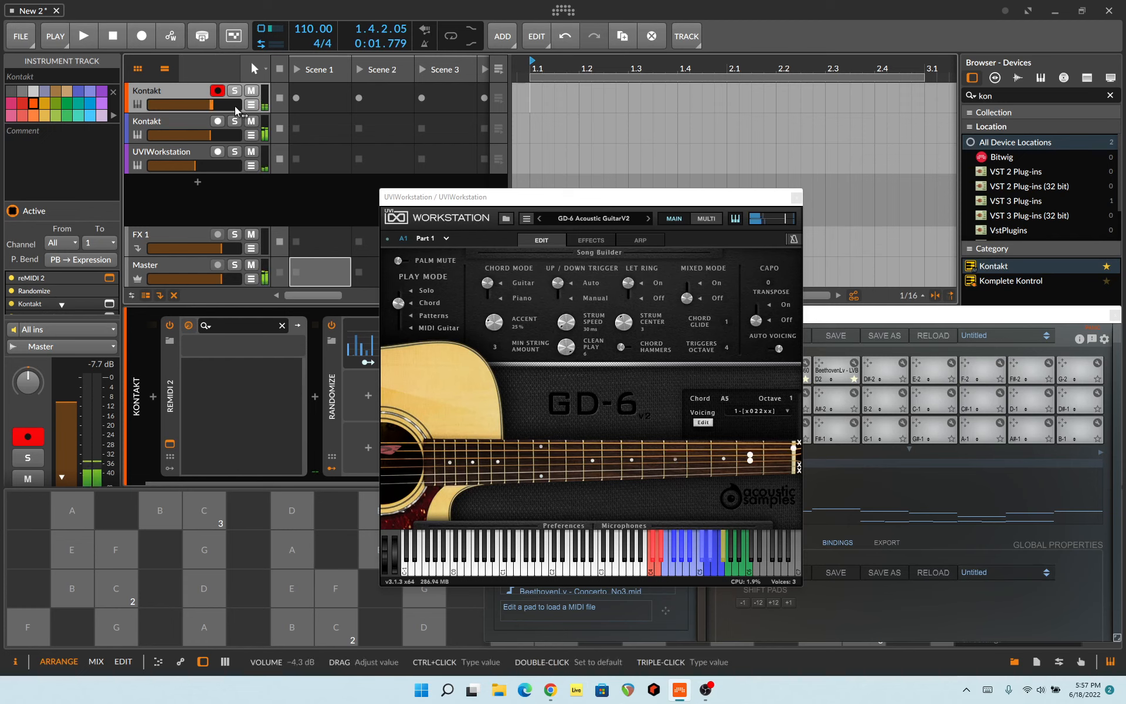
pyautogui.click(235, 90)
pyautogui.click(296, 626)
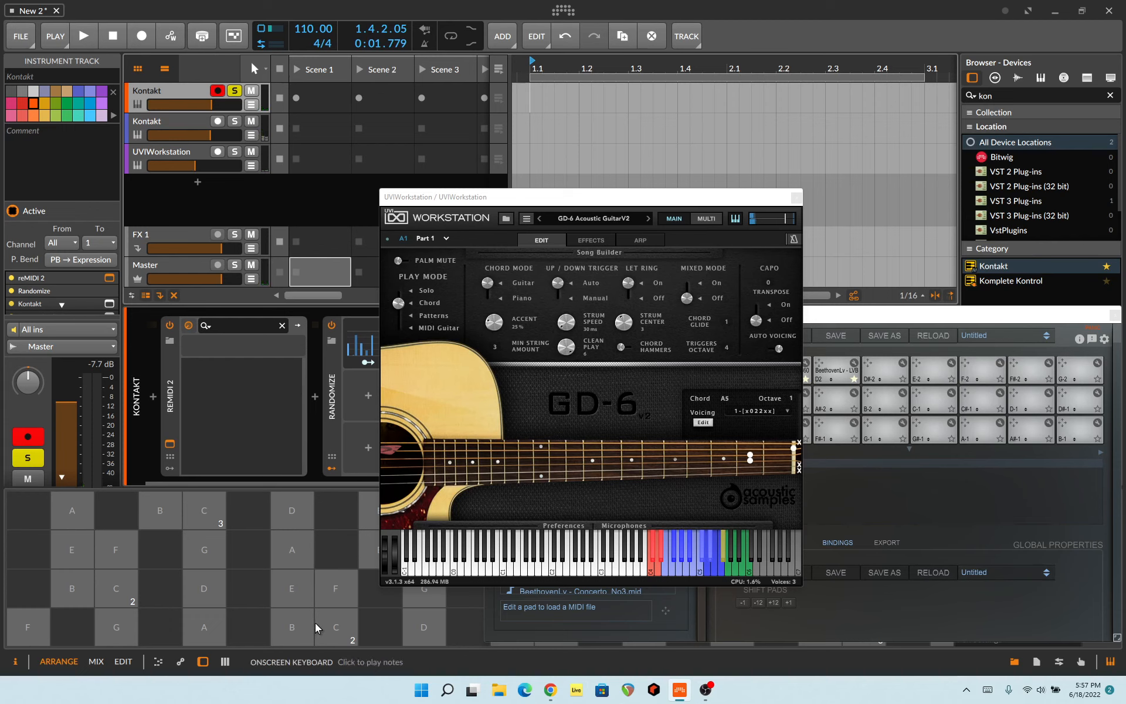
pyautogui.moveTo(316, 627); pyautogui.dragTo(340, 574)
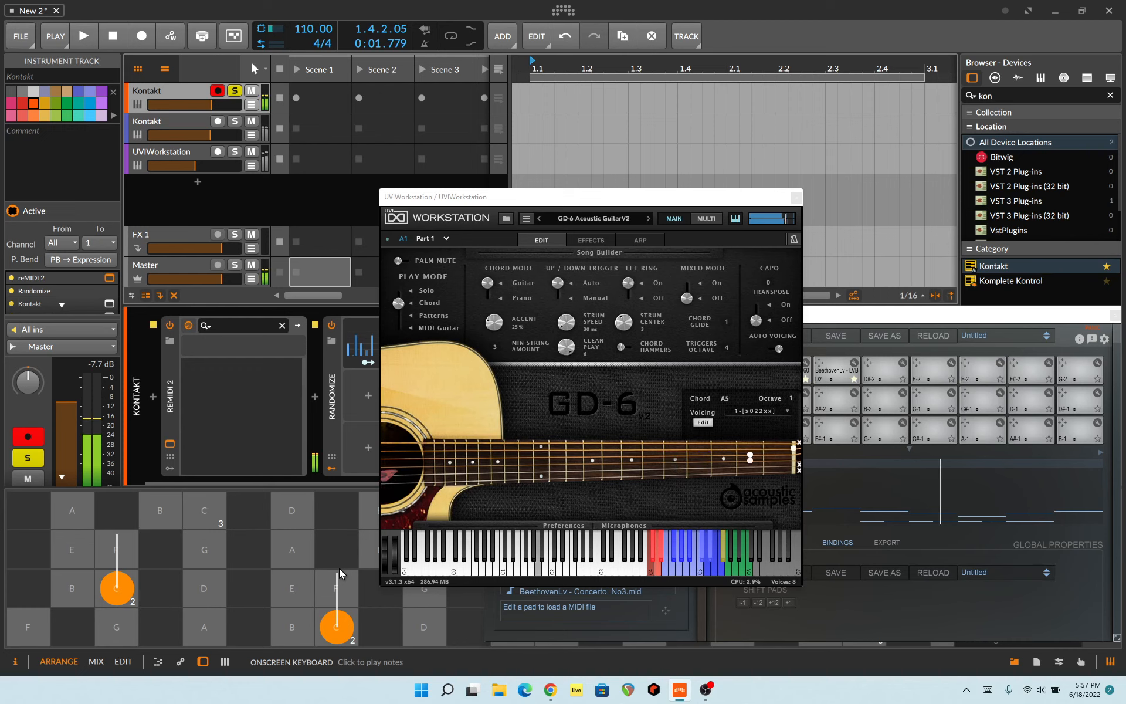
pyautogui.moveTo(340, 574); pyautogui.dragTo(326, 652)
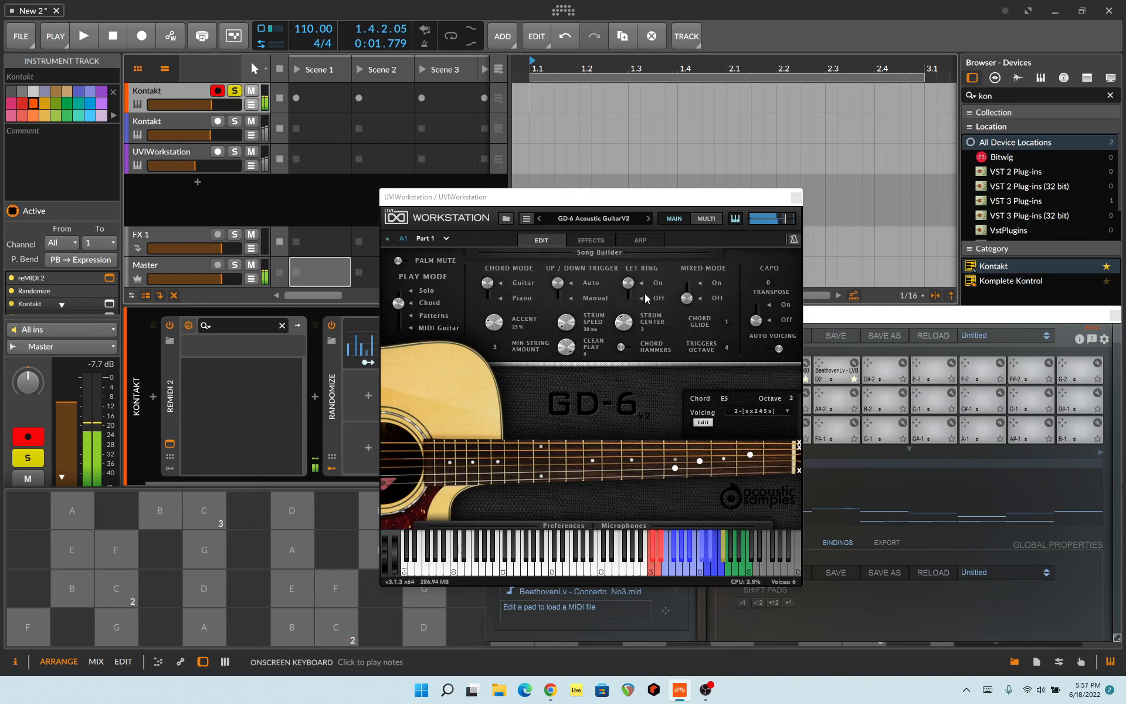
# Close the UVIWorkstation and reMIDI 2 plug-in windows
pyautogui.click(796, 200)
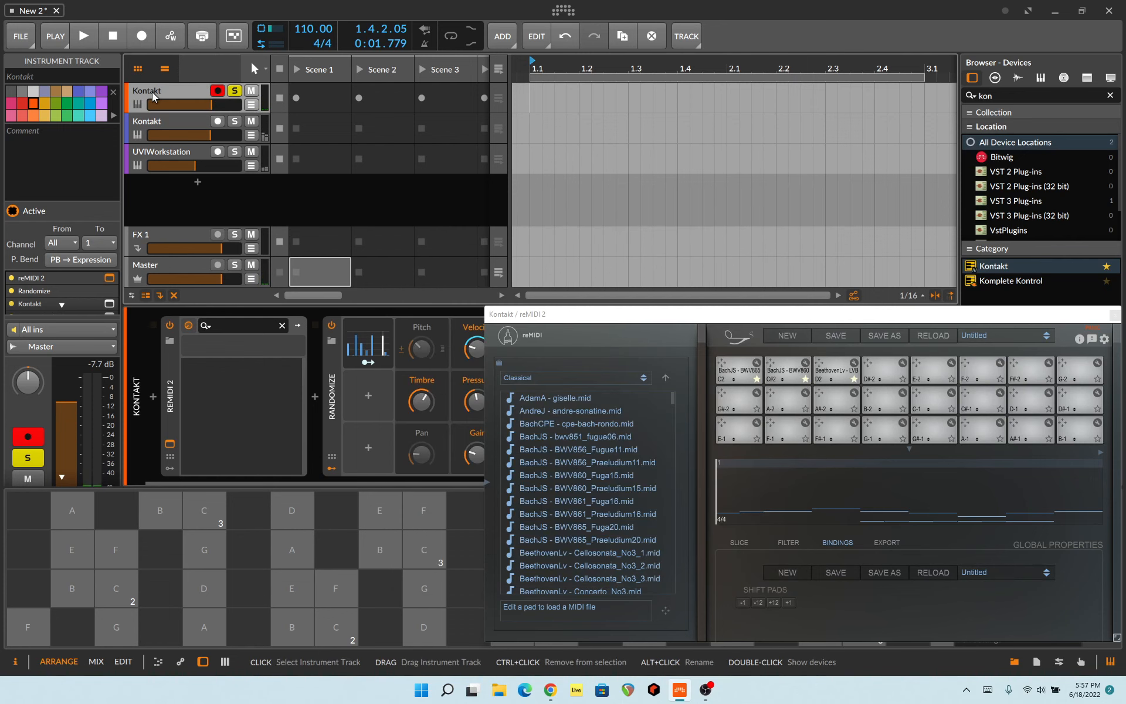
pyautogui.moveTo(578, 310); pyautogui.dragTo(410, 173)
pyautogui.click(949, 180)
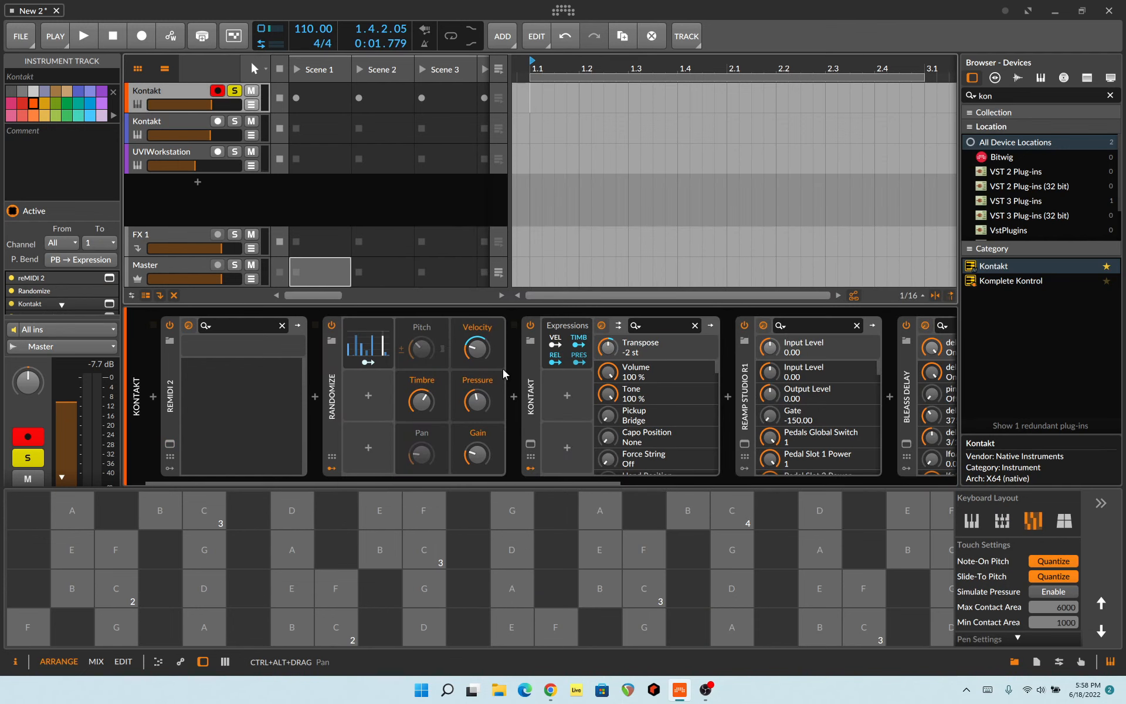
# Examine the Randomize device's Steps modulator and read through the first Kontakt instrument's parameter list
pyautogui.click(369, 364)
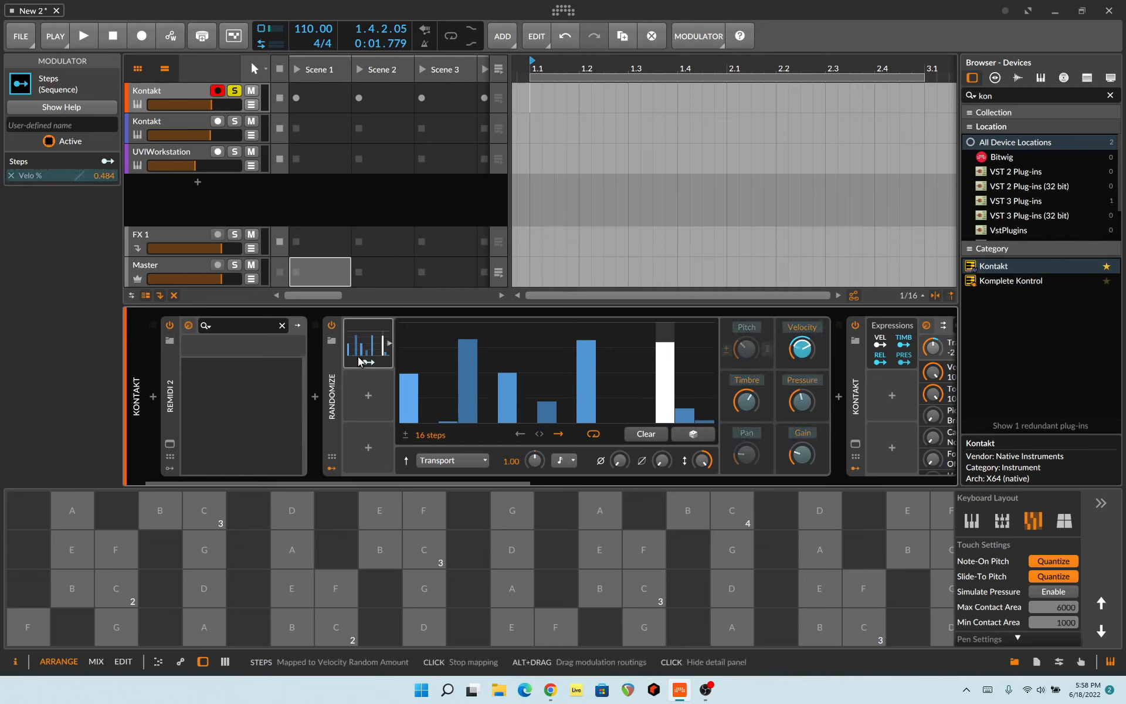
pyautogui.click(390, 345)
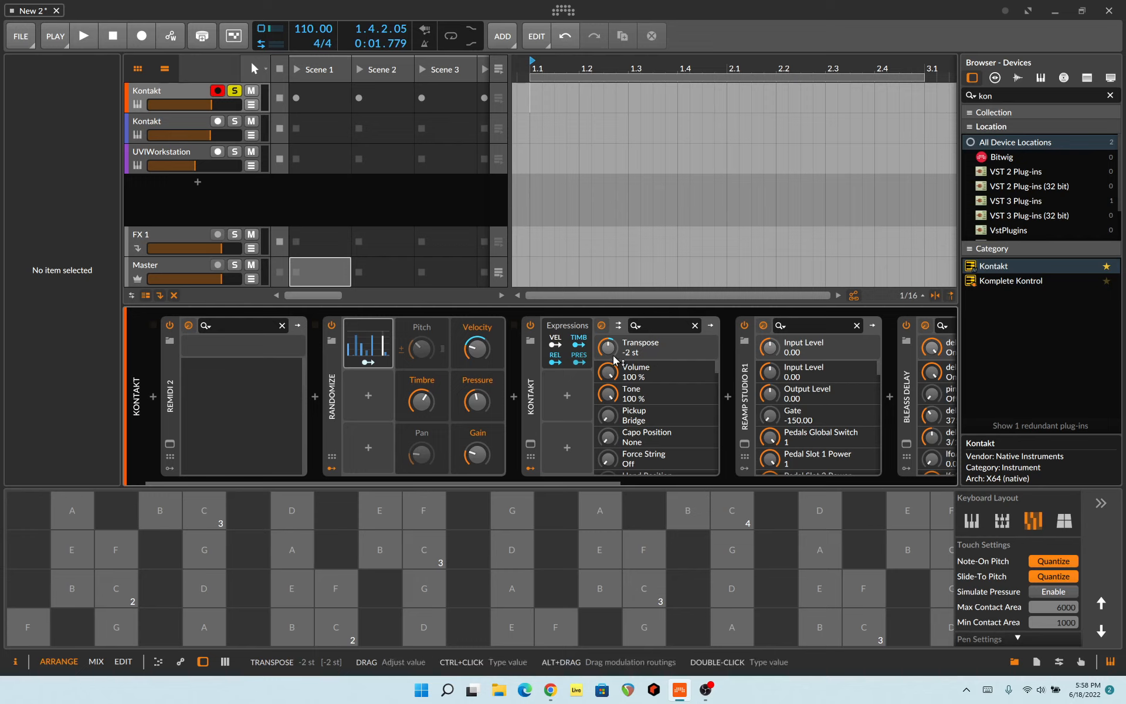
pyautogui.scroll(-5, 674, 405)
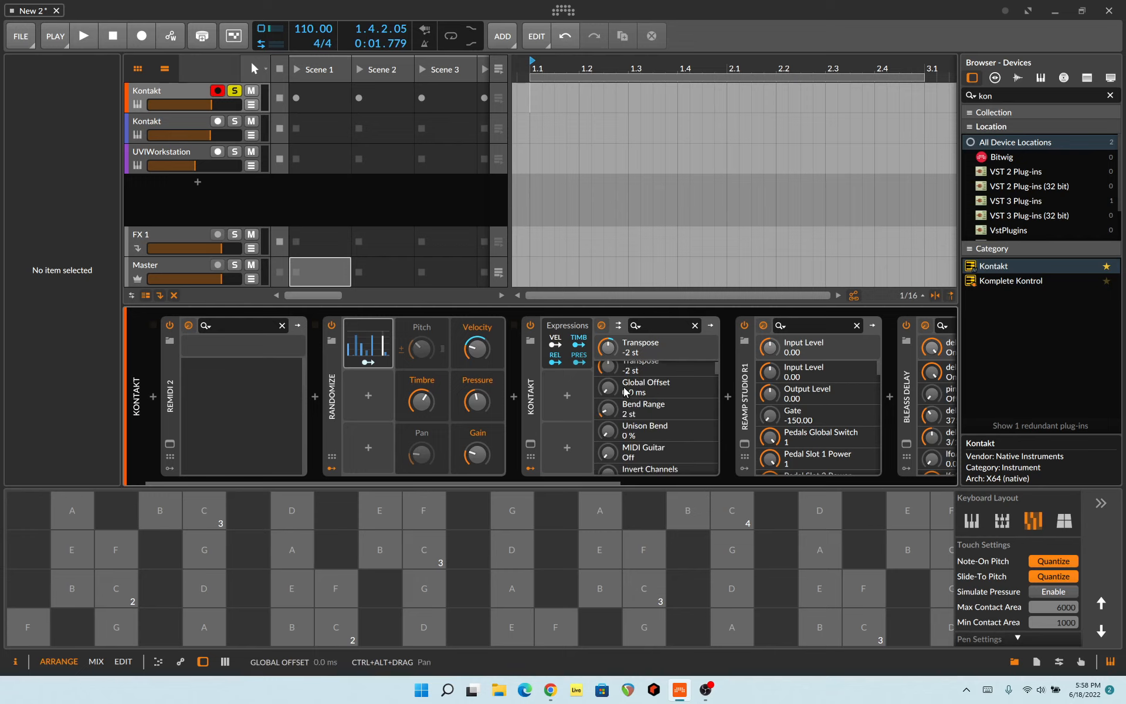
pyautogui.scroll(-1, 675, 404)
pyautogui.scroll(1, 675, 403)
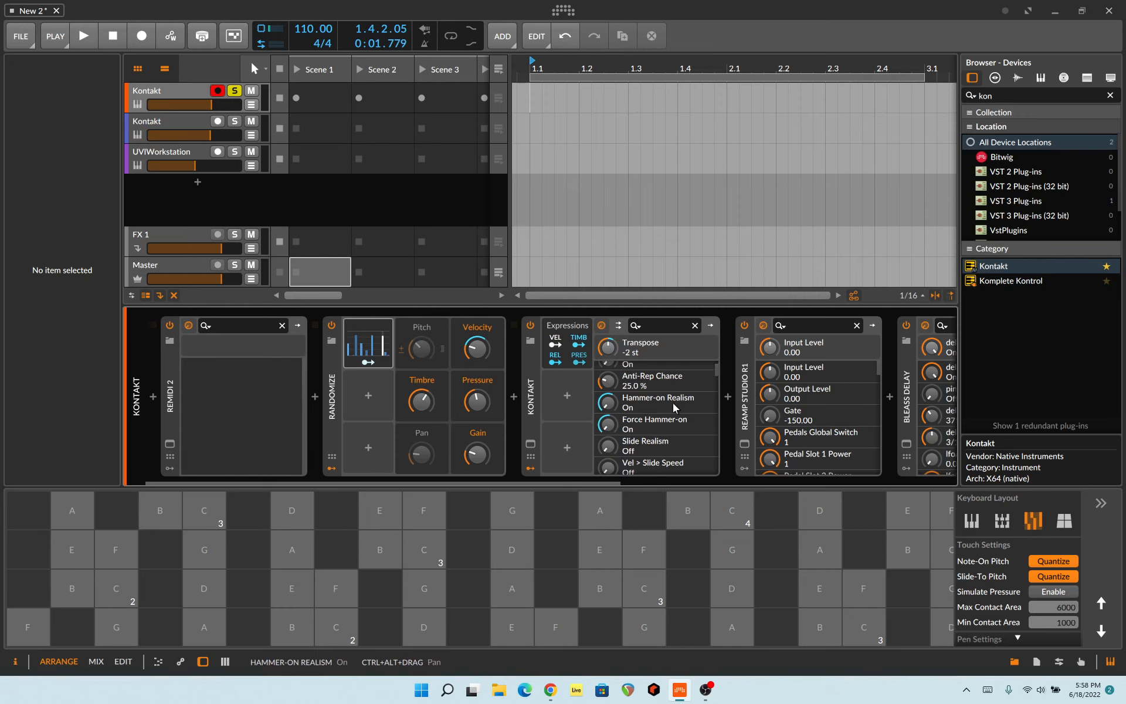
pyautogui.scroll(-2, 635, 438)
pyautogui.scroll(-8, 635, 440)
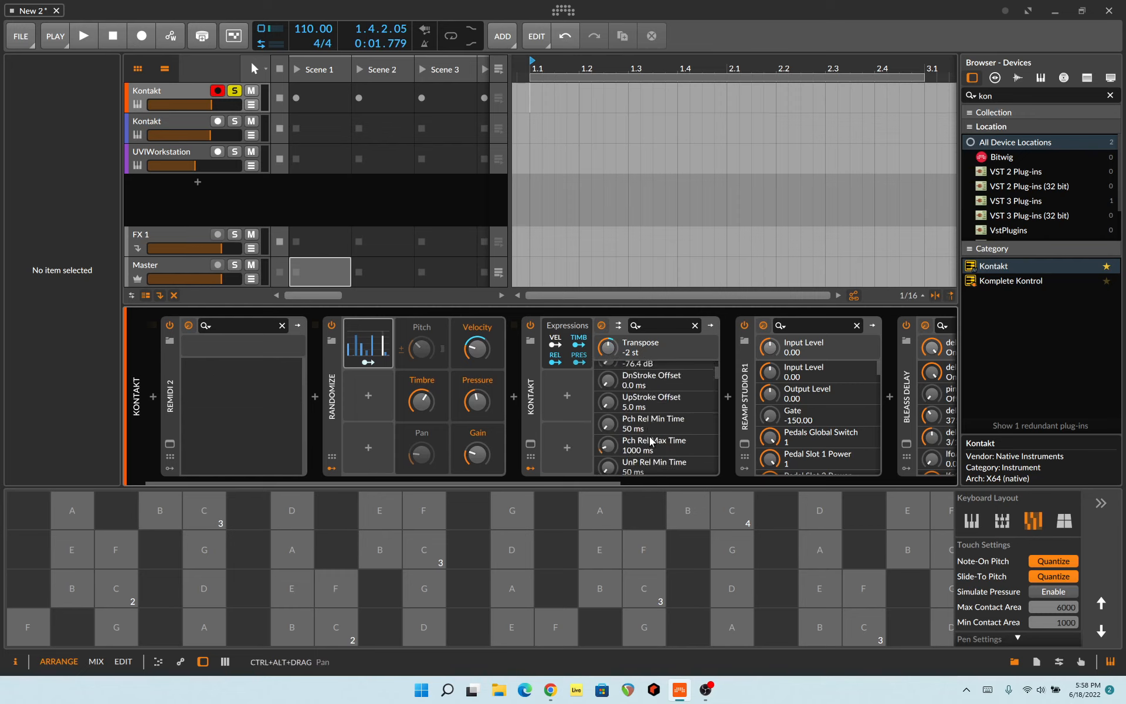
# Open Shreddage 3 Rogue in the first track's Kontakt, play low onscreen notes and set its Tune to -12.00
pyautogui.click(529, 445)
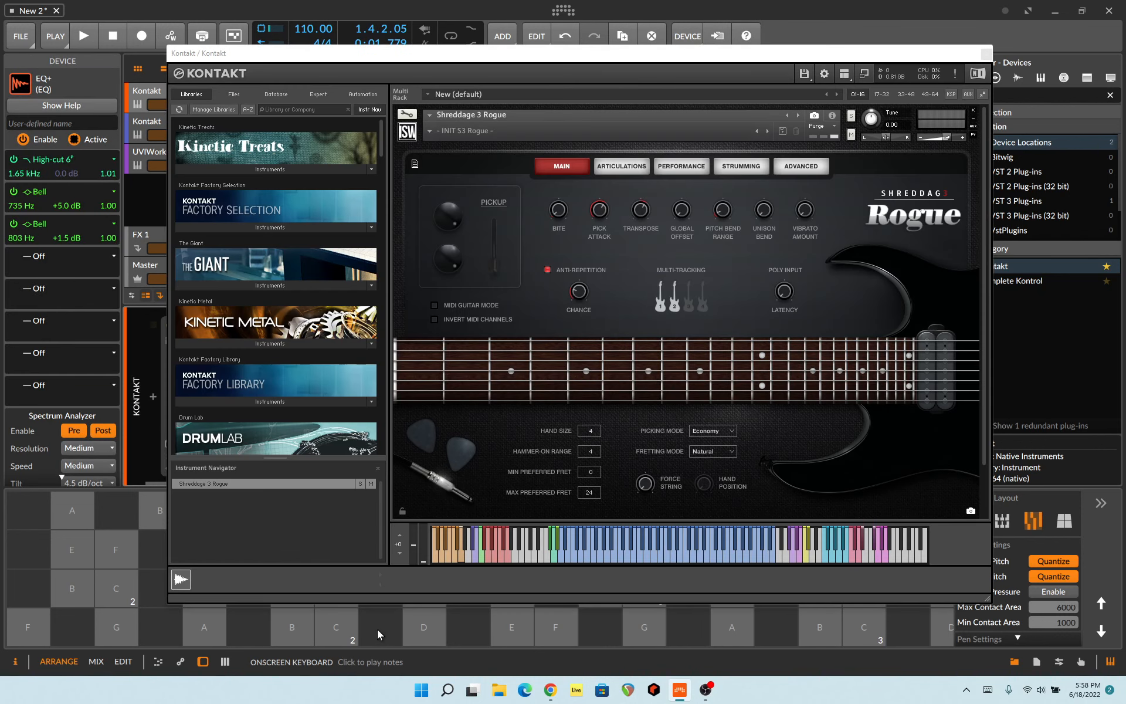
pyautogui.click(378, 628)
pyautogui.click(407, 621)
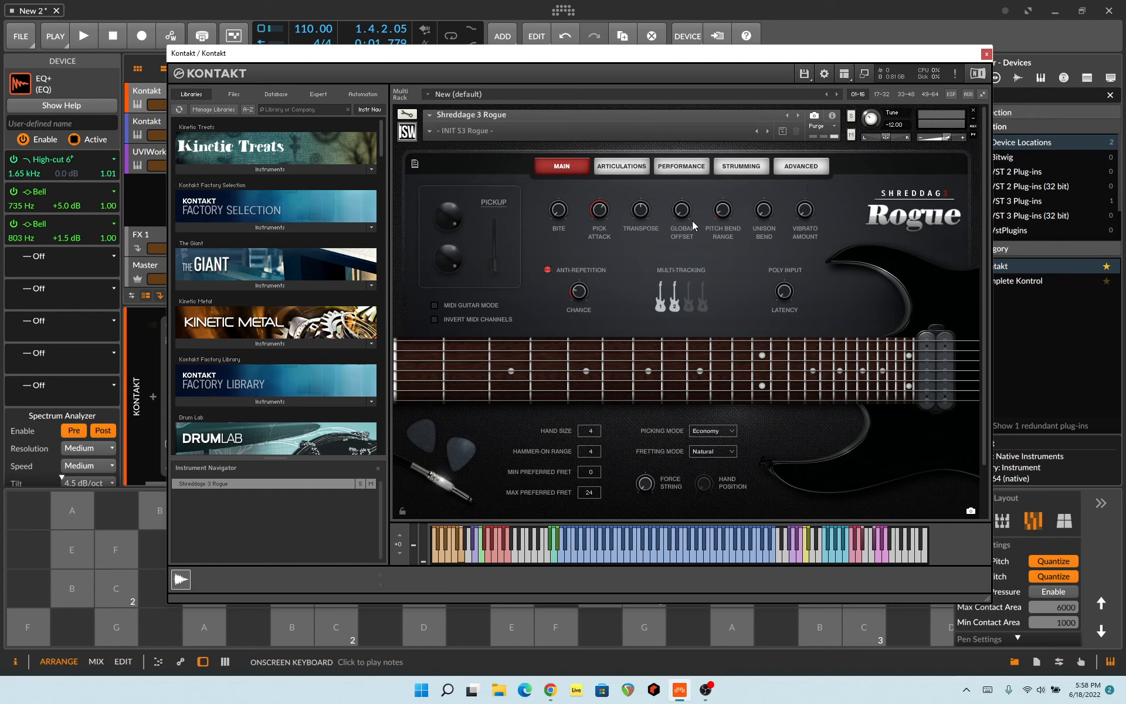
# Audition Shreddage 3 Rogue across its Kontakt keyboard and with a sustained onscreen C2, and close the plug-in window
pyautogui.click(581, 556)
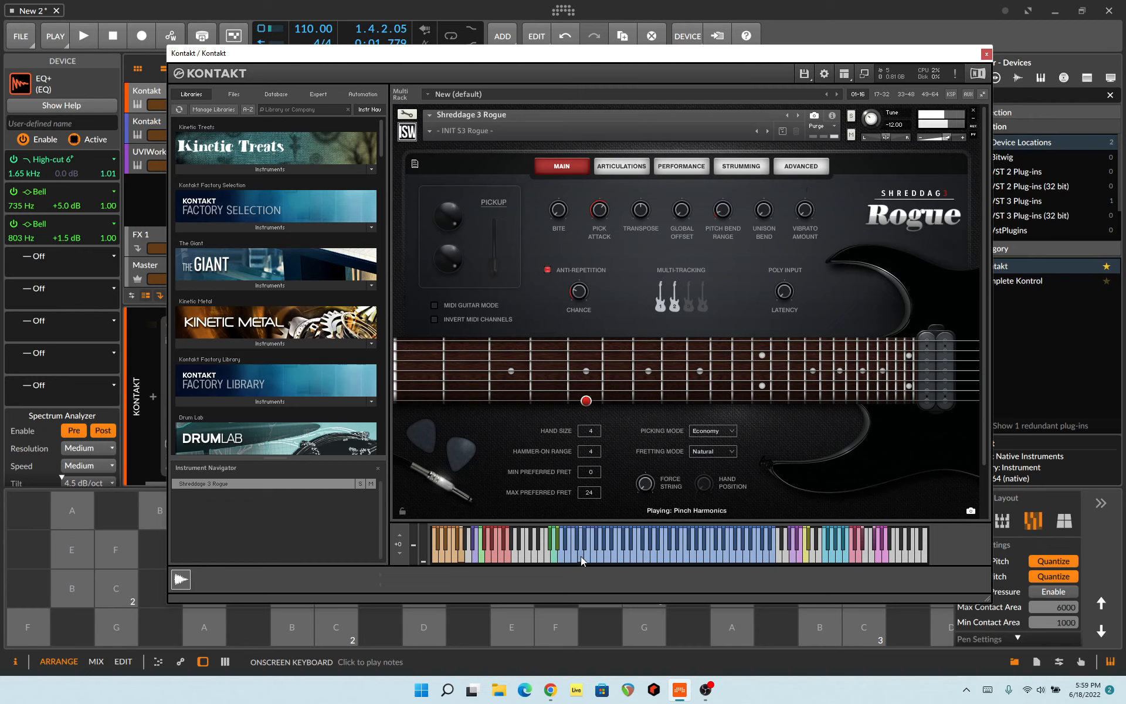
pyautogui.click(616, 547)
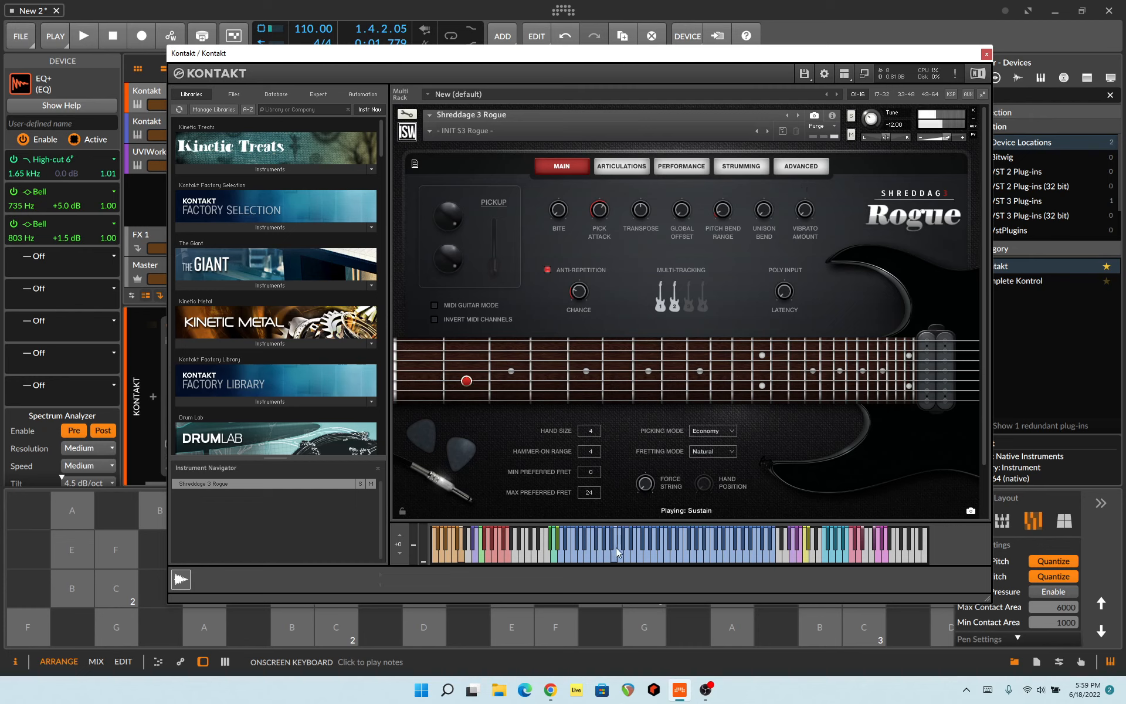
pyautogui.click(708, 558)
pyautogui.click(339, 626)
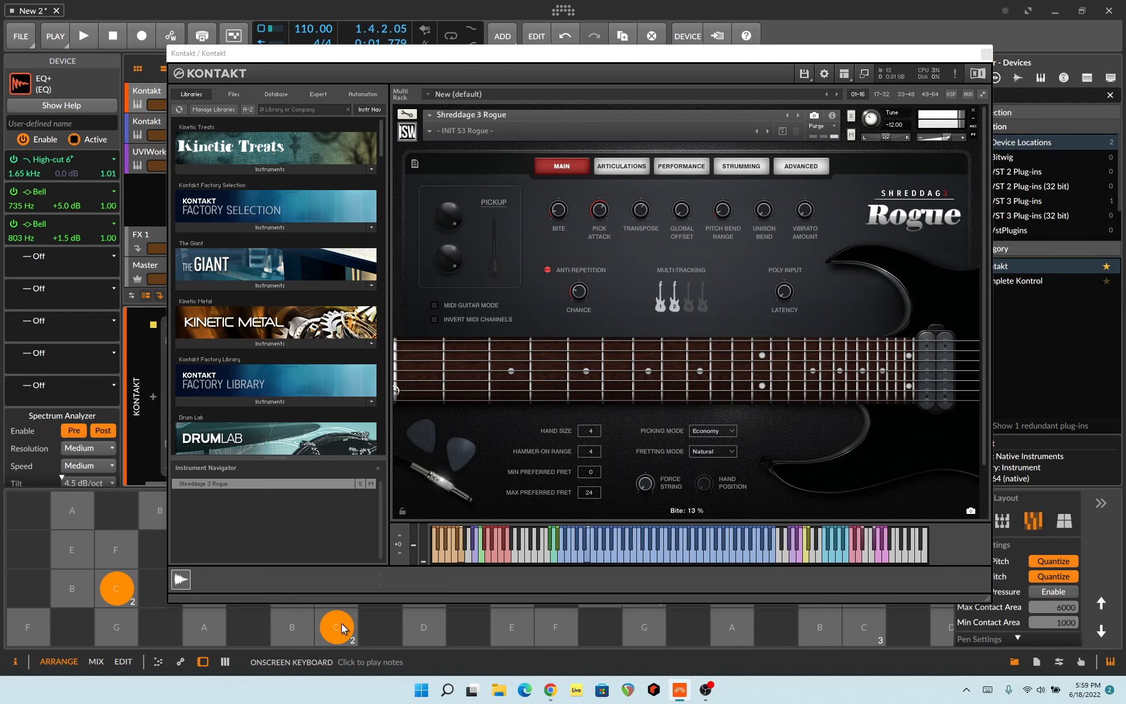
pyautogui.click(339, 626)
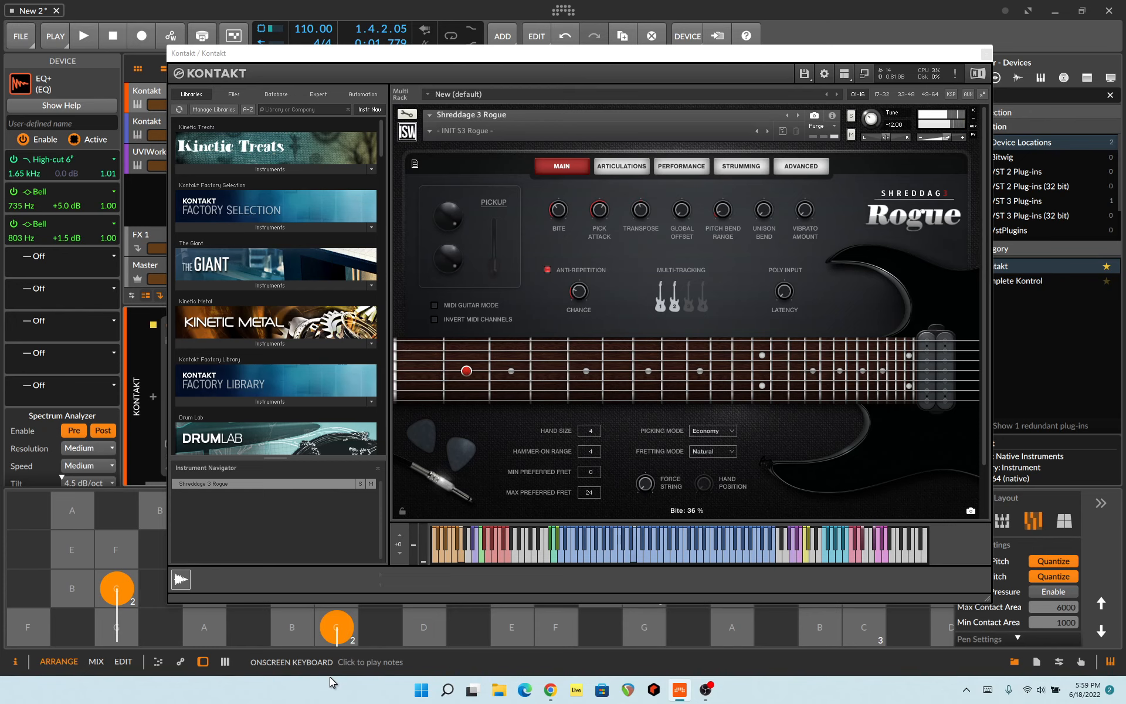
pyautogui.click(986, 54)
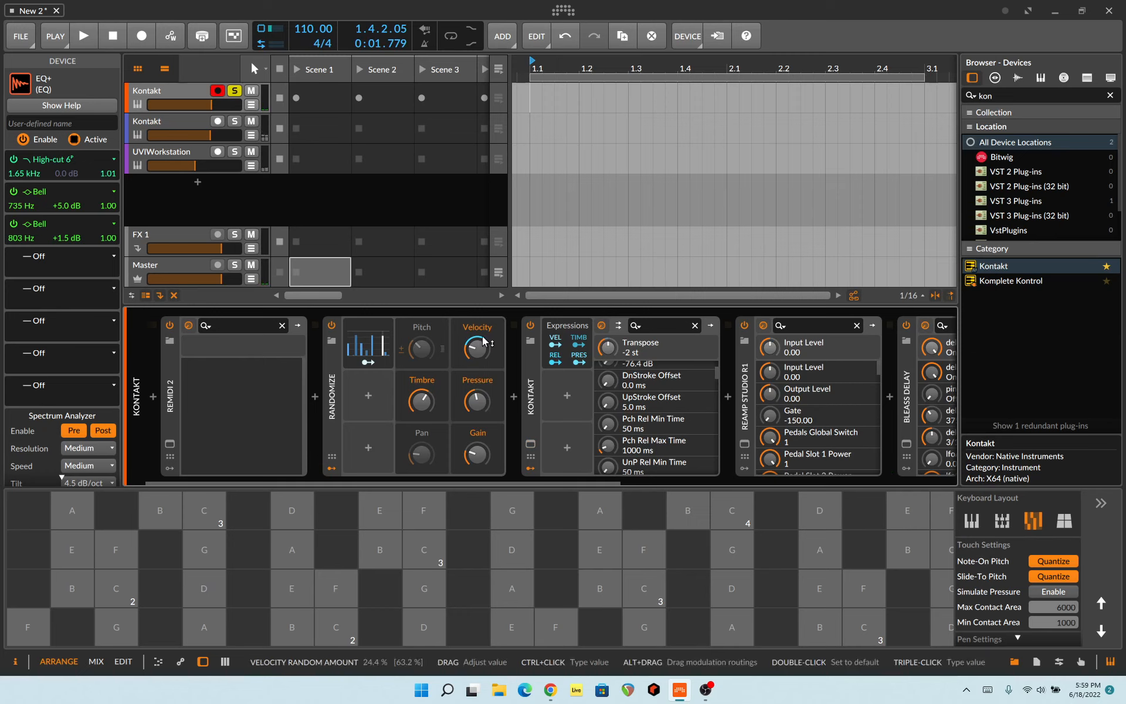
# Turn off the Randomize device on the first Kontakt track and audition C2 while checking the EQ+ spectrum
pyautogui.click(331, 327)
pyautogui.click(339, 629)
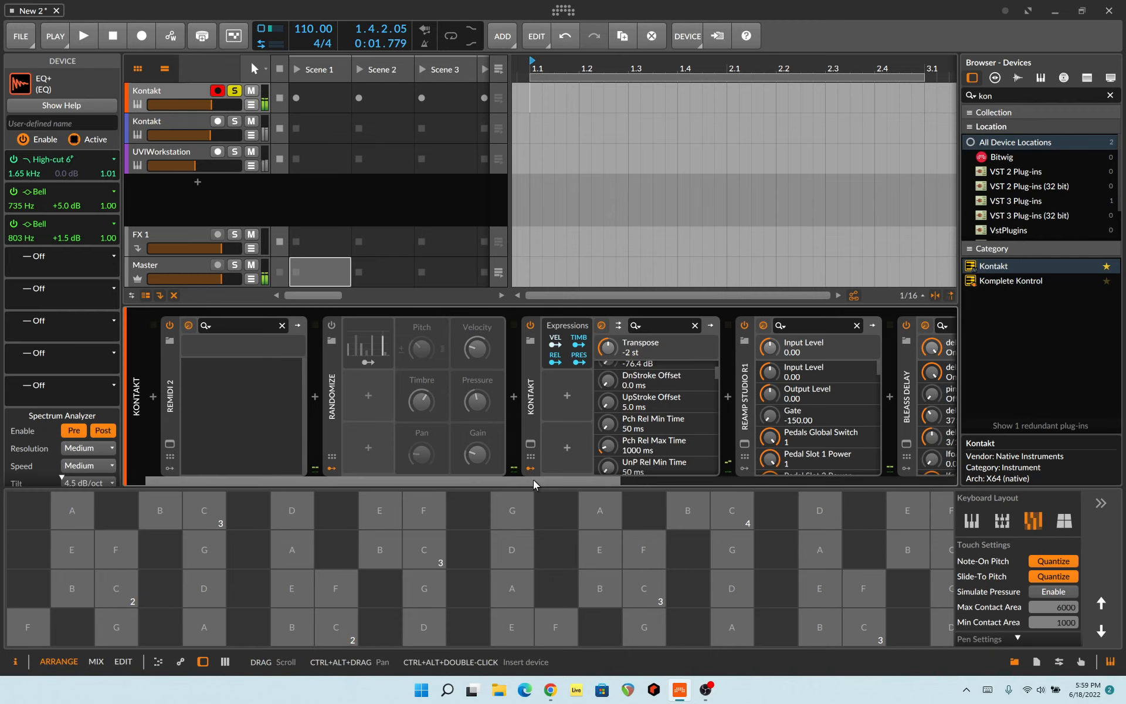
pyautogui.moveTo(533, 480); pyautogui.dragTo(821, 481)
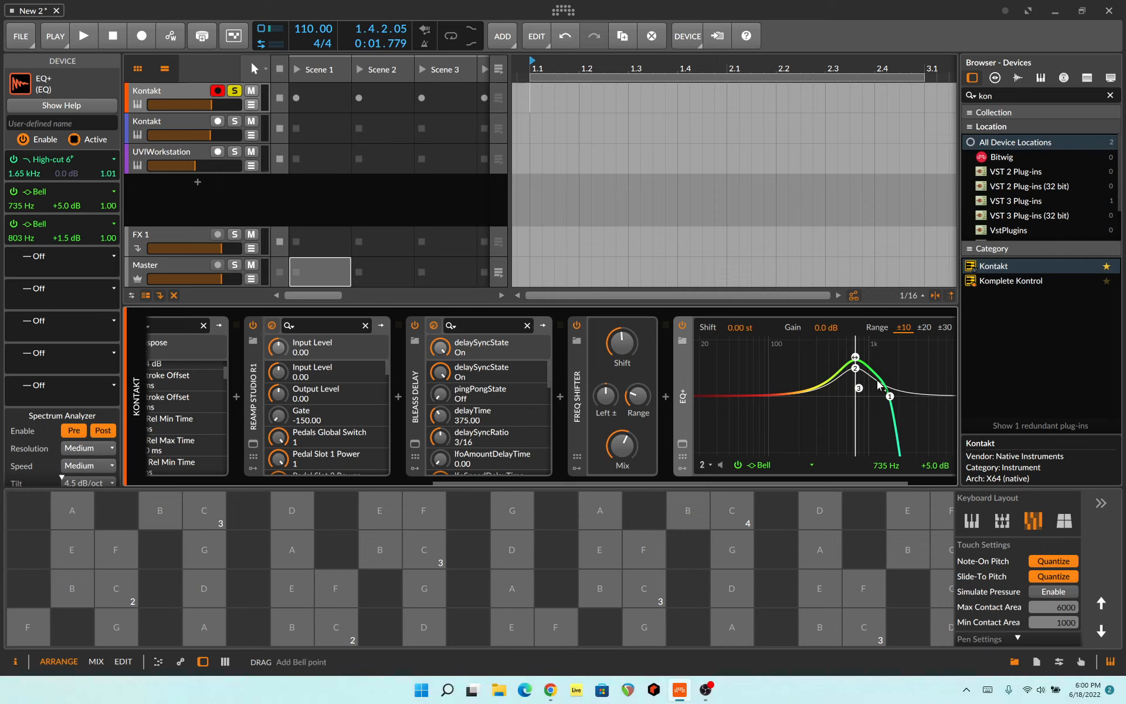
pyautogui.click(333, 625)
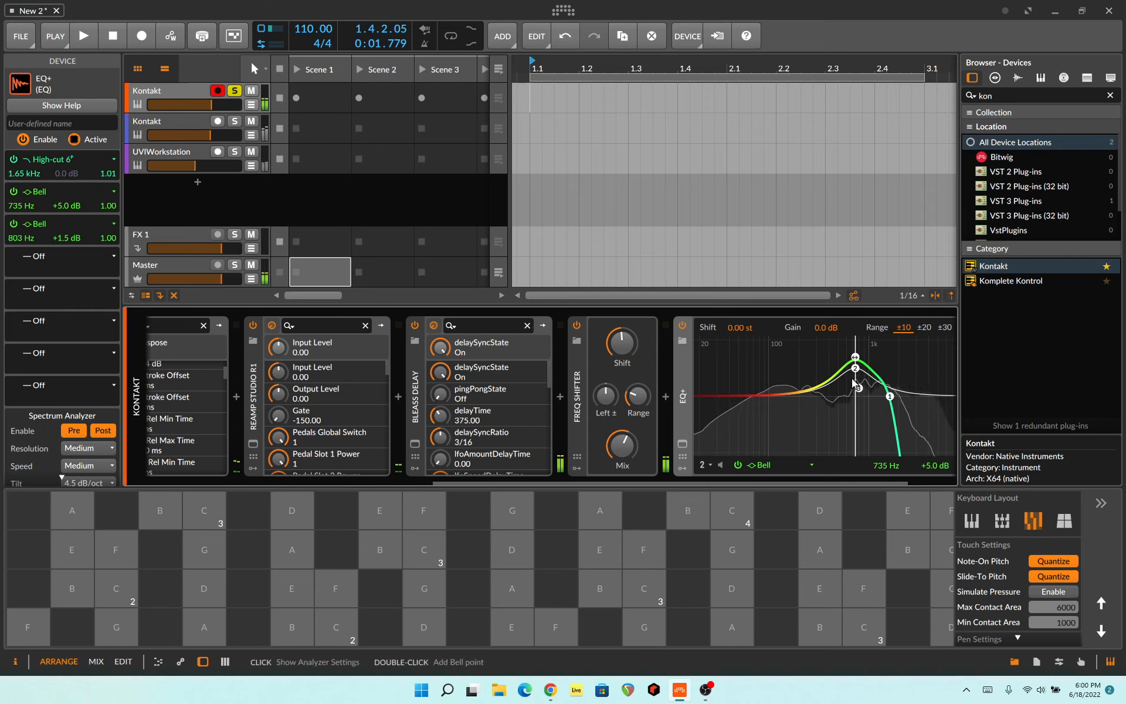
pyautogui.click(349, 629)
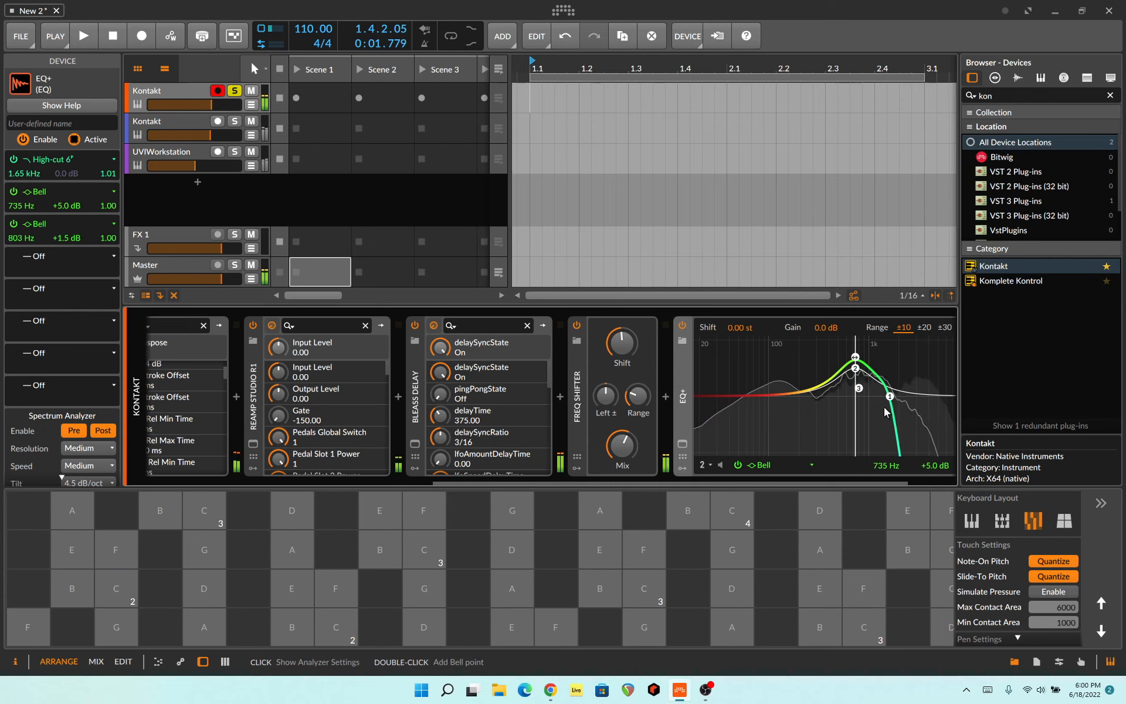
# Turn off the EQ+ and Freq Shifter devices on the first Kontakt track and audition C2 without them
pyautogui.click(682, 325)
pyautogui.click(576, 324)
pyautogui.click(339, 624)
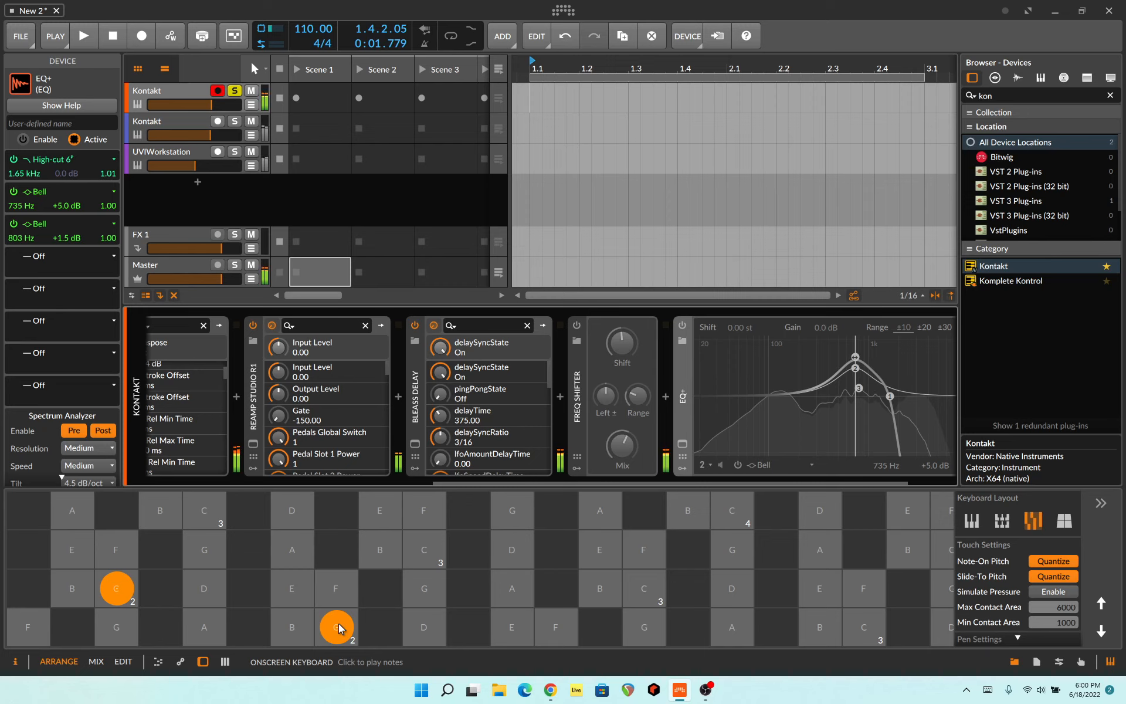
pyautogui.moveTo(513, 483); pyautogui.dragTo(384, 481)
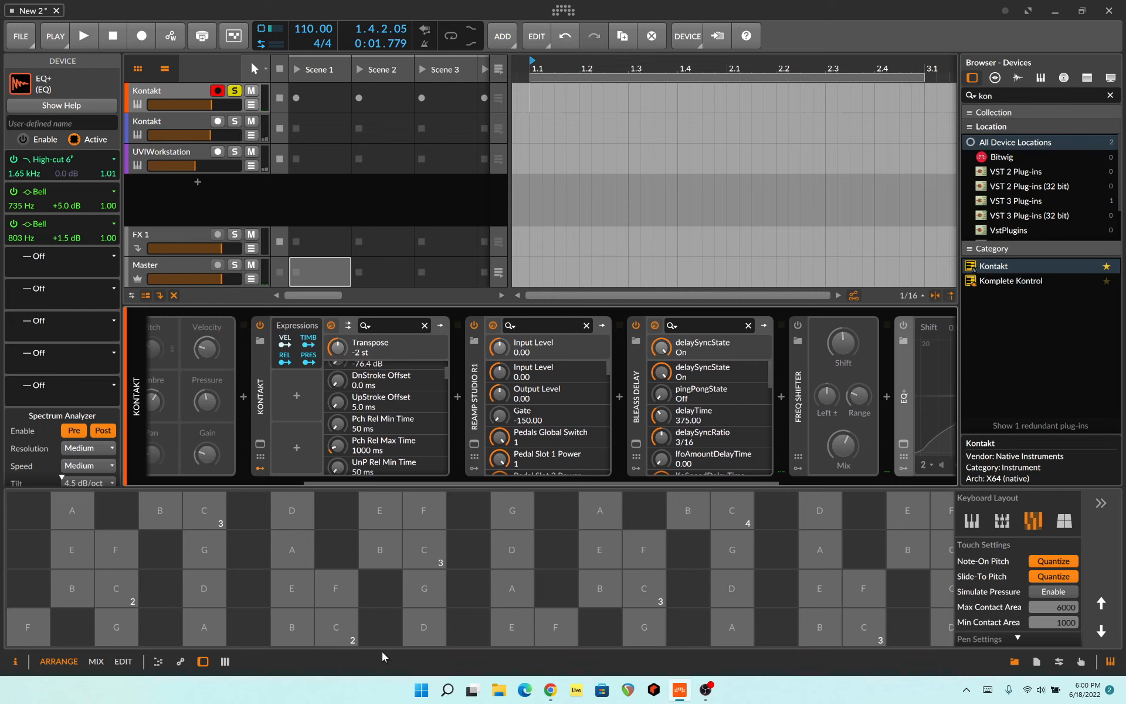
pyautogui.click(338, 628)
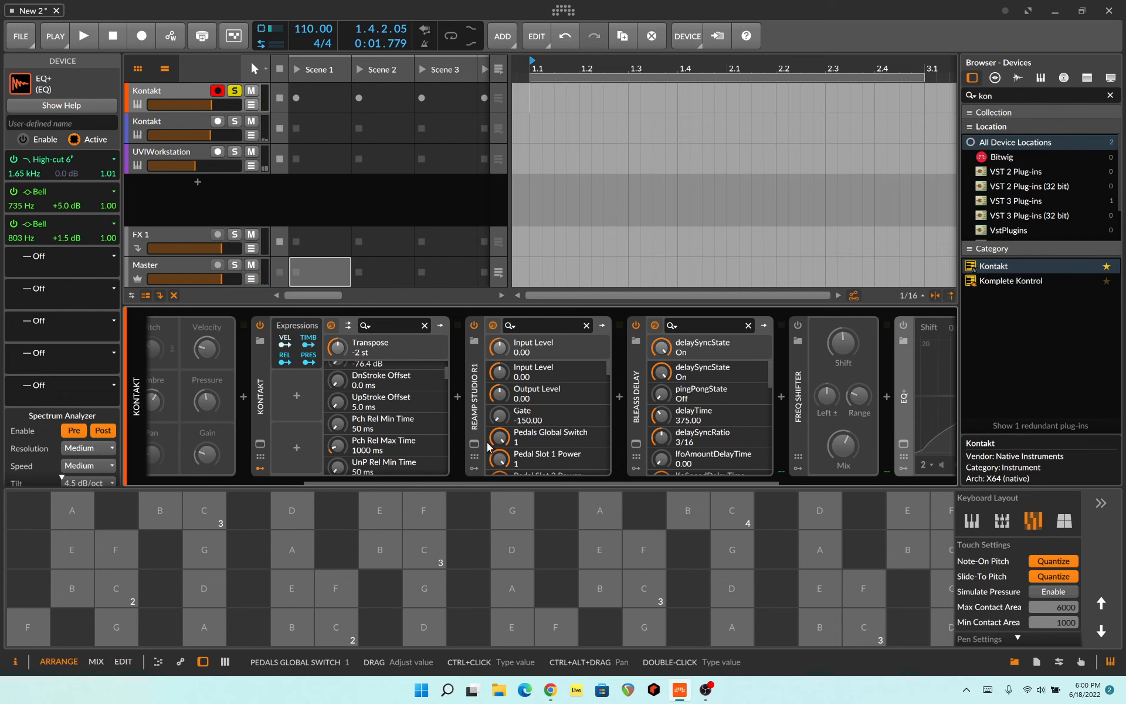
# Reset Shreddage 3 Rogue's Tune to 0.00 in Kontakt, play C2 with vertical slides, and close the plug-in window
pyautogui.click(260, 444)
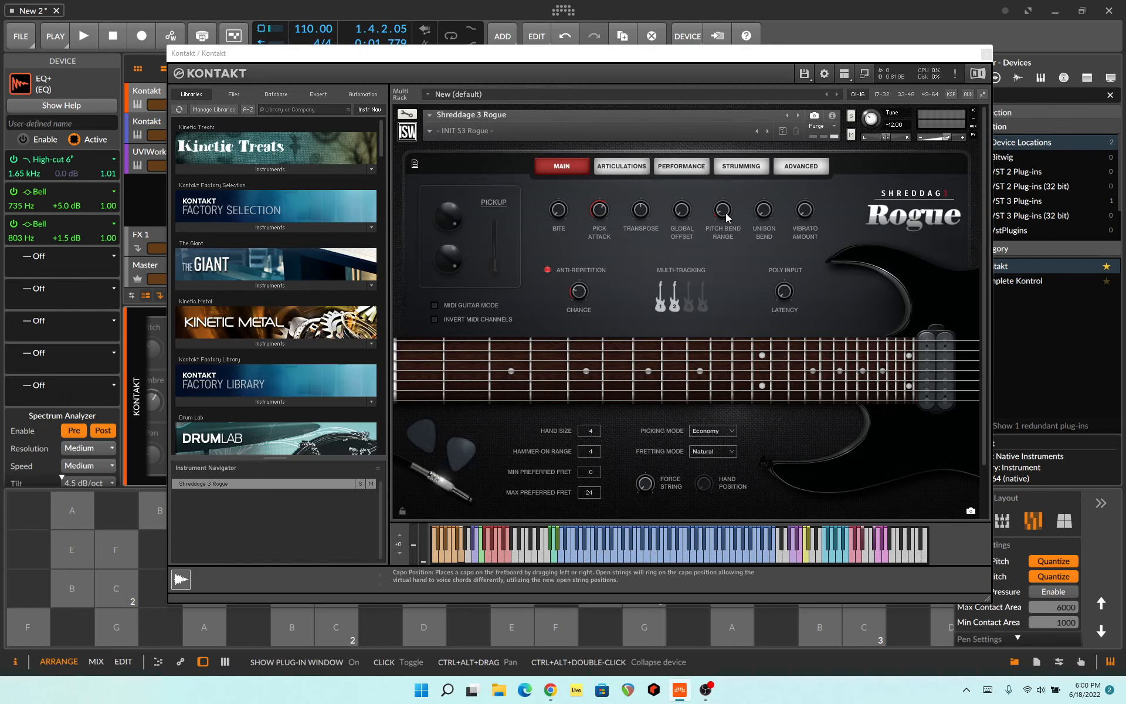
pyautogui.moveTo(872, 119); pyautogui.dragTo(871, 100)
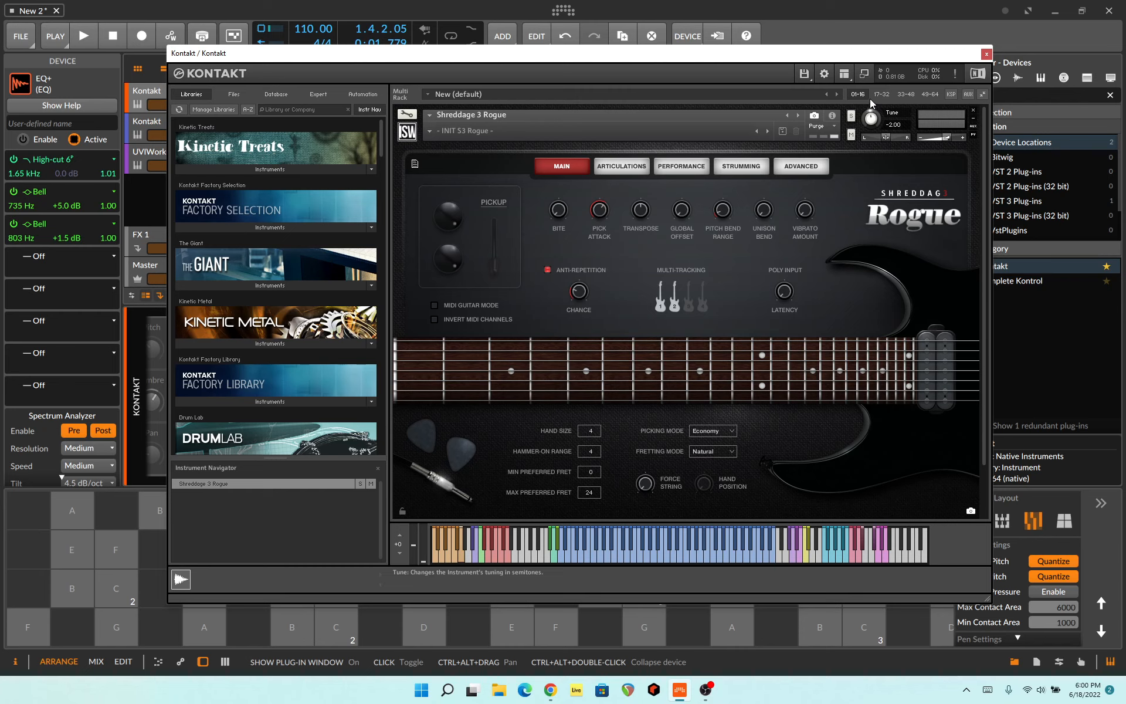
pyautogui.moveTo(871, 97); pyautogui.dragTo(871, 95)
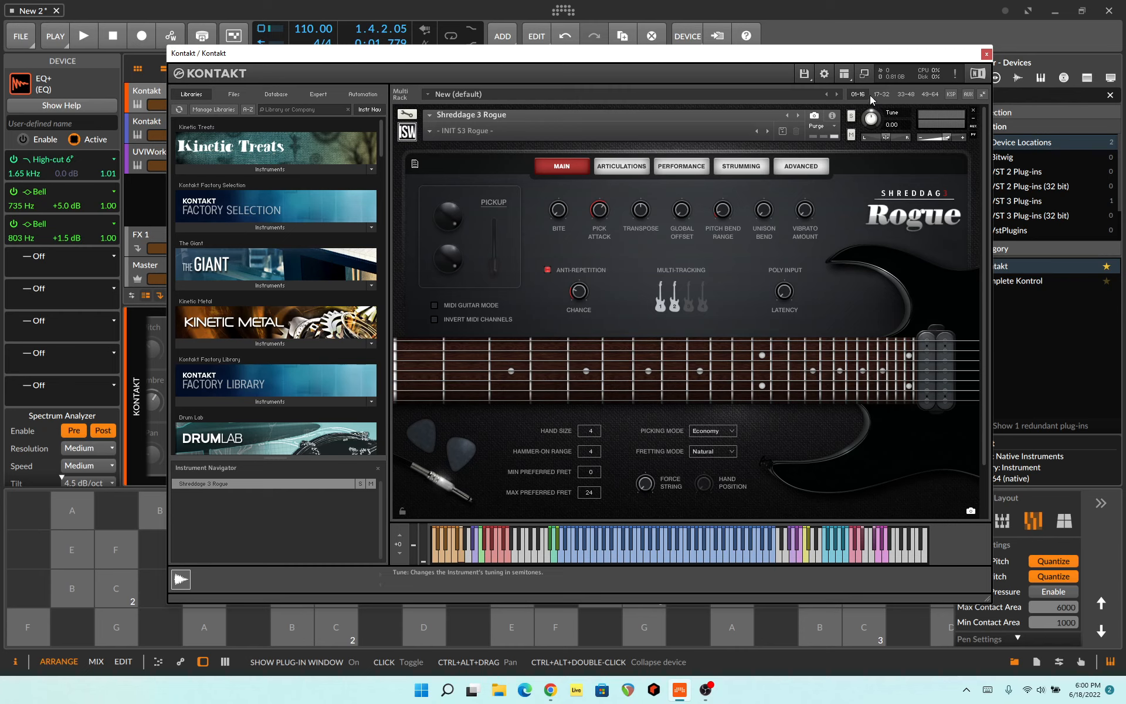
pyautogui.click(328, 623)
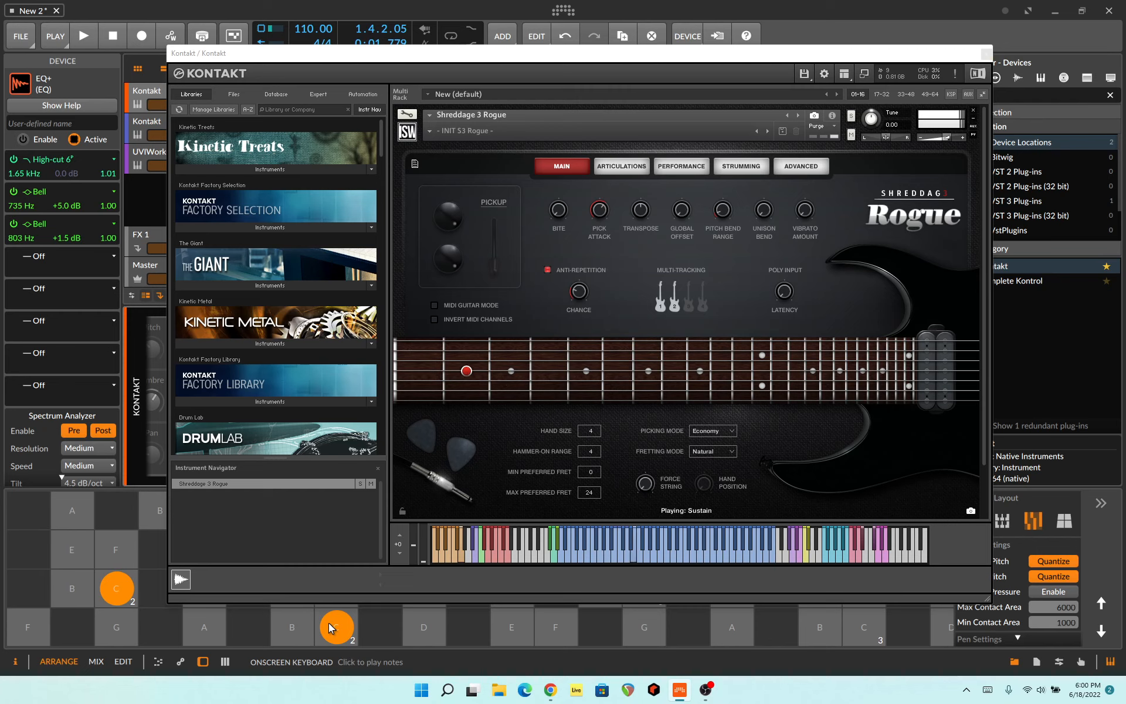
pyautogui.moveTo(329, 623); pyautogui.dragTo(364, 498)
pyautogui.moveTo(364, 498); pyautogui.dragTo(361, 701)
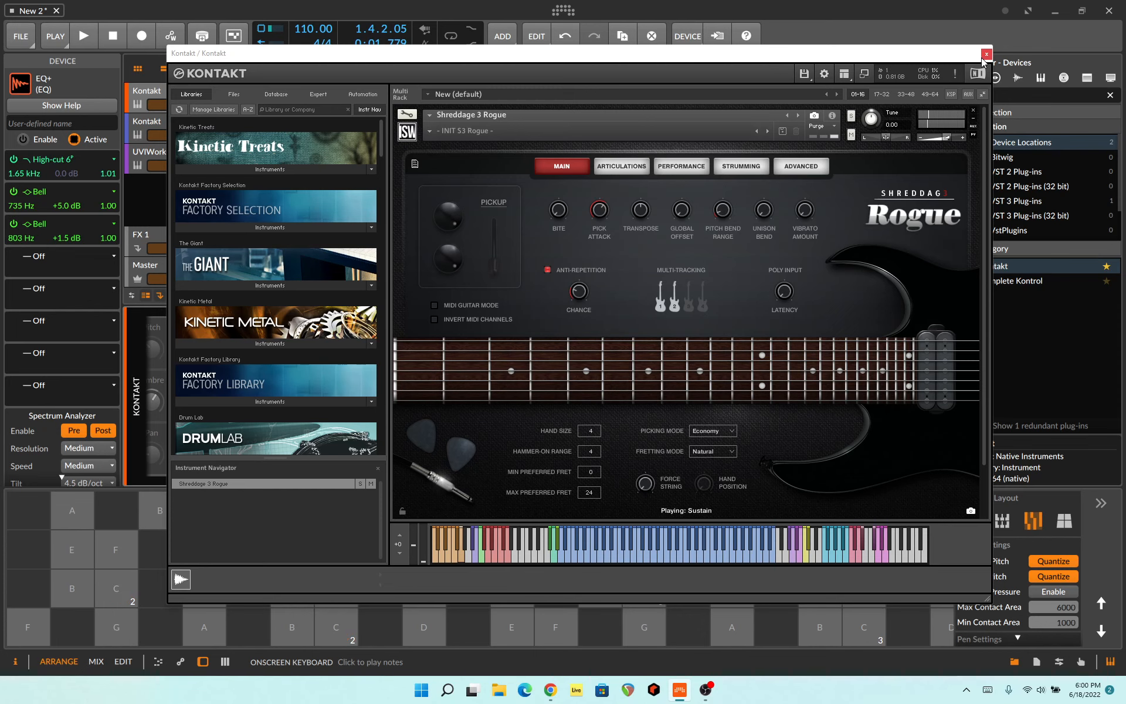
pyautogui.click(985, 55)
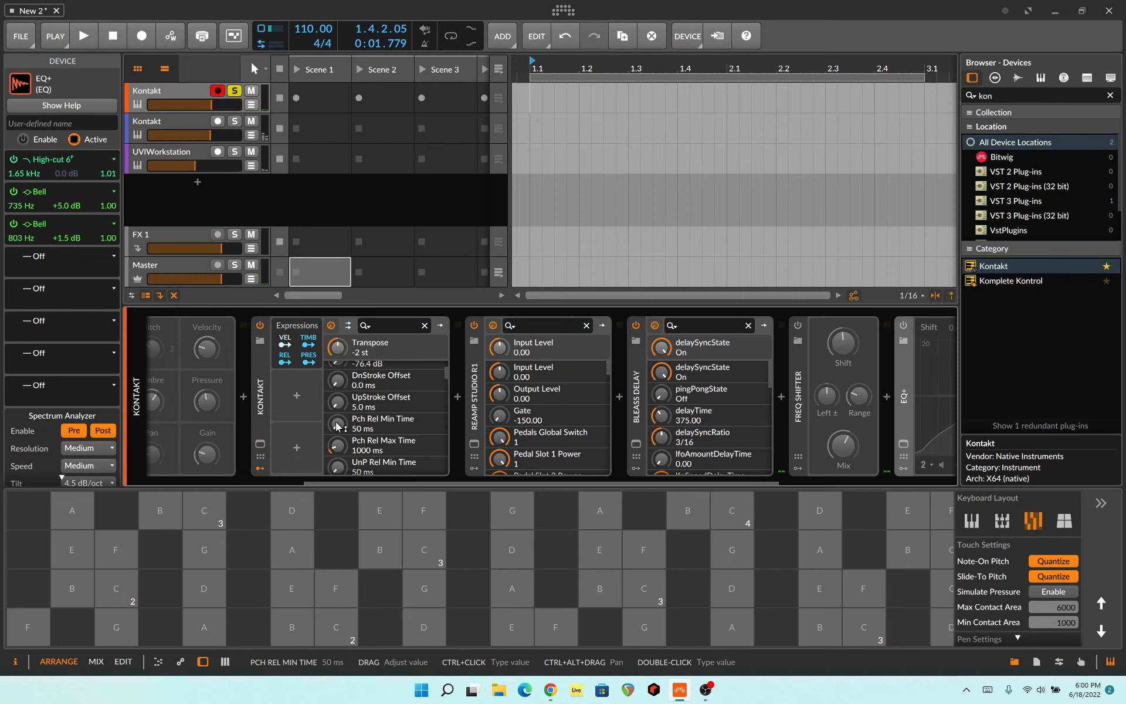
# Play onscreen notes around C2 on the first Kontakt track, sliding vertically and up to higher pads
pyautogui.moveTo(337, 627); pyautogui.dragTo(356, 701)
pyautogui.moveTo(376, 641); pyautogui.dragTo(375, 645)
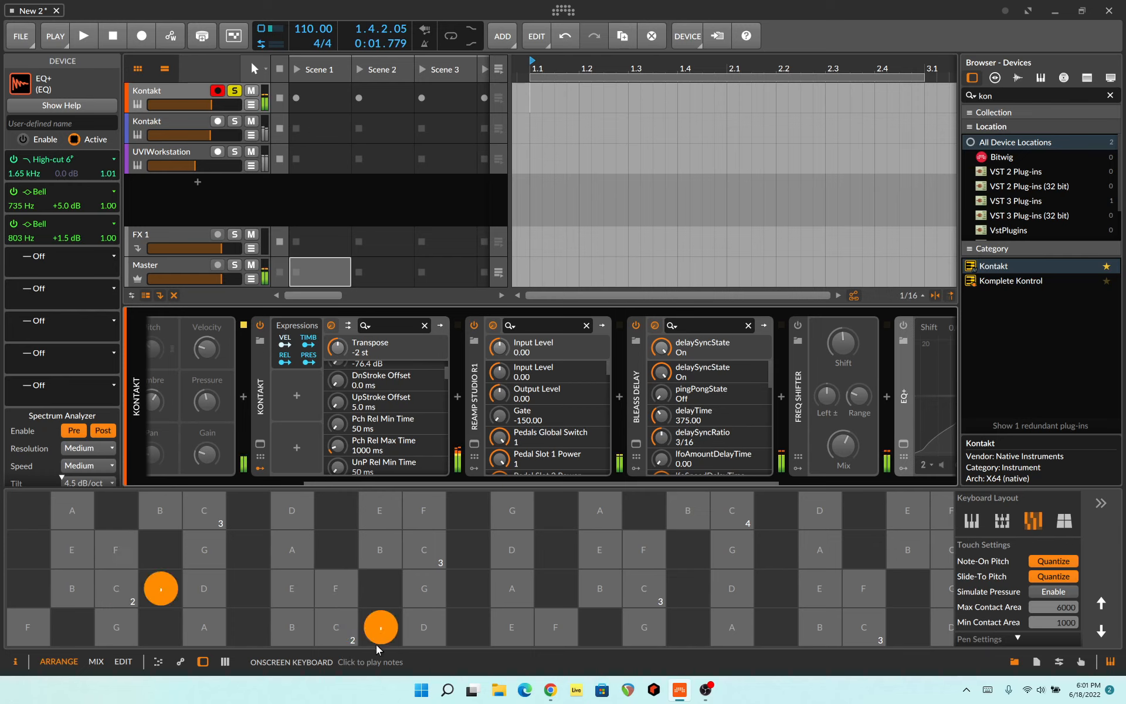
pyautogui.moveTo(375, 645); pyautogui.dragTo(436, 516)
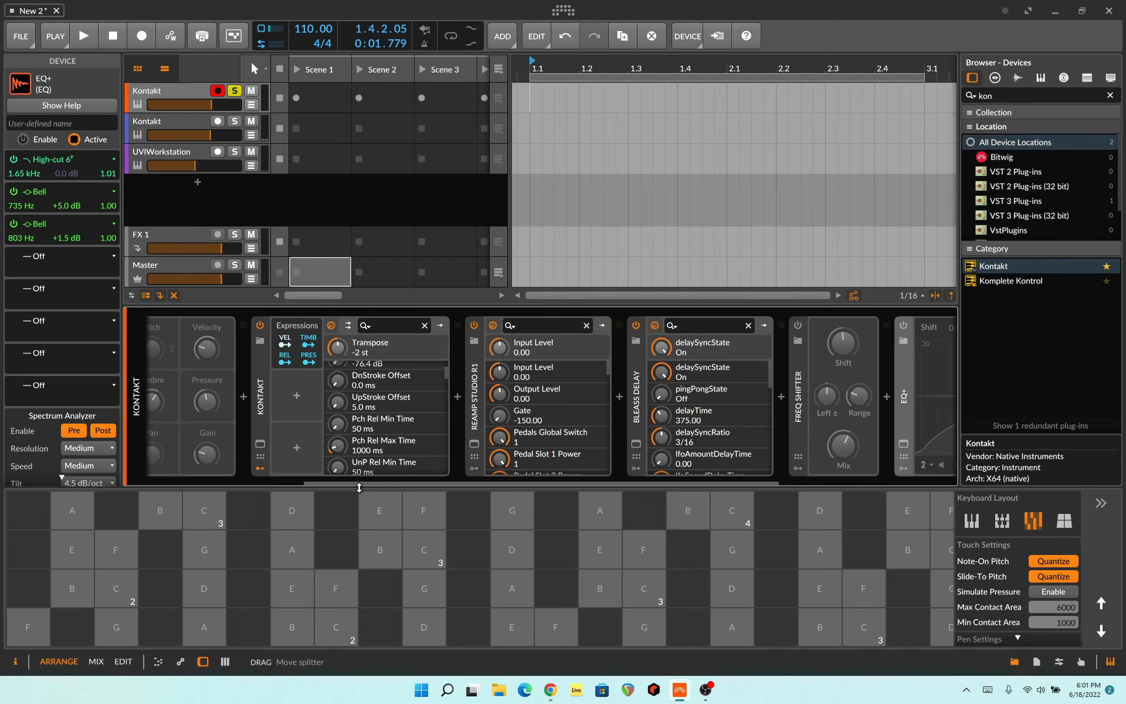
# Turn the Randomize device back on and audition the first Kontakt track with a held C2
pyautogui.moveTo(363, 484); pyautogui.dragTo(259, 484)
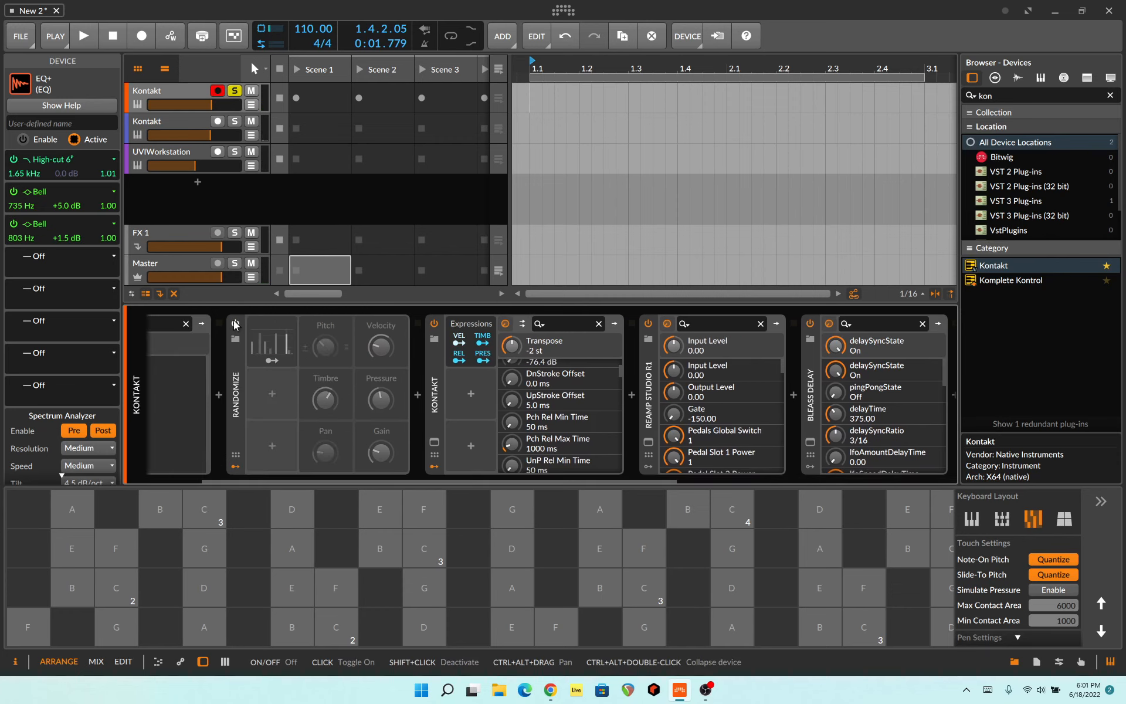
pyautogui.click(345, 630)
pyautogui.moveTo(348, 632)
pyautogui.mouseDown()
pyautogui.moveTo(348, 562)
pyautogui.moveTo(383, 629)
pyautogui.moveTo(365, 638)
pyautogui.mouseUp()
# Expand the Randomize device's Steps modulator, raise steps 4 to 14 to about 40–50%, and audition C2 with slides
pyautogui.click(272, 360)
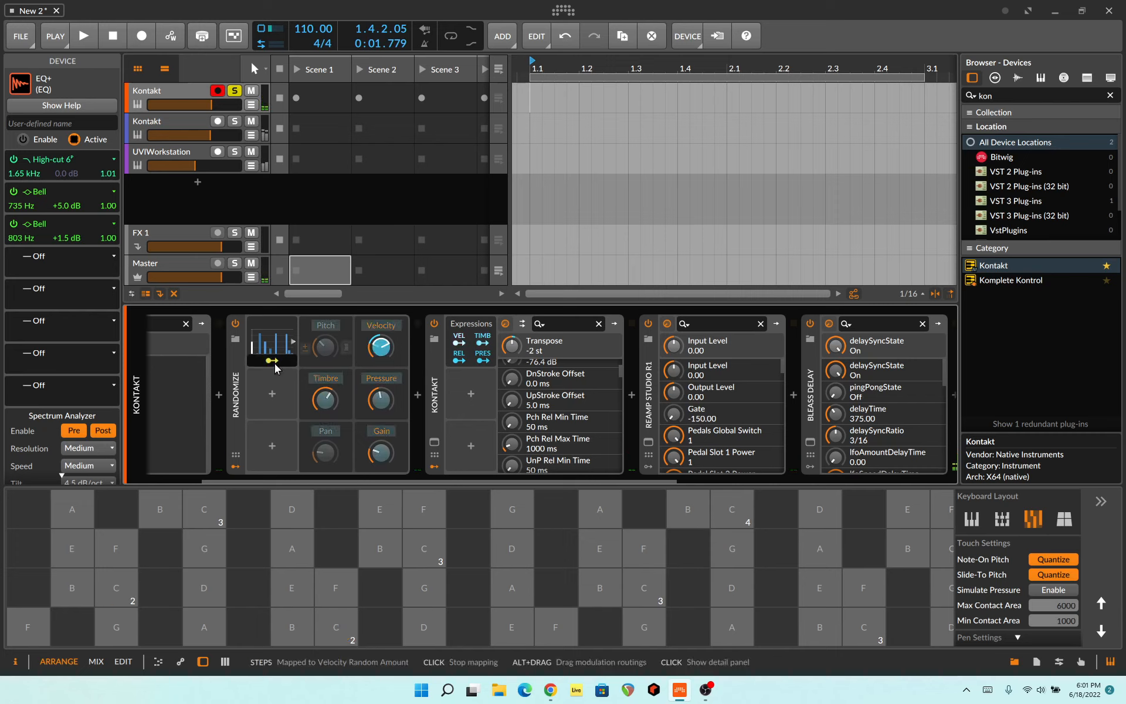
pyautogui.click(275, 364)
pyautogui.click(293, 342)
pyautogui.moveTo(367, 374); pyautogui.dragTo(569, 371)
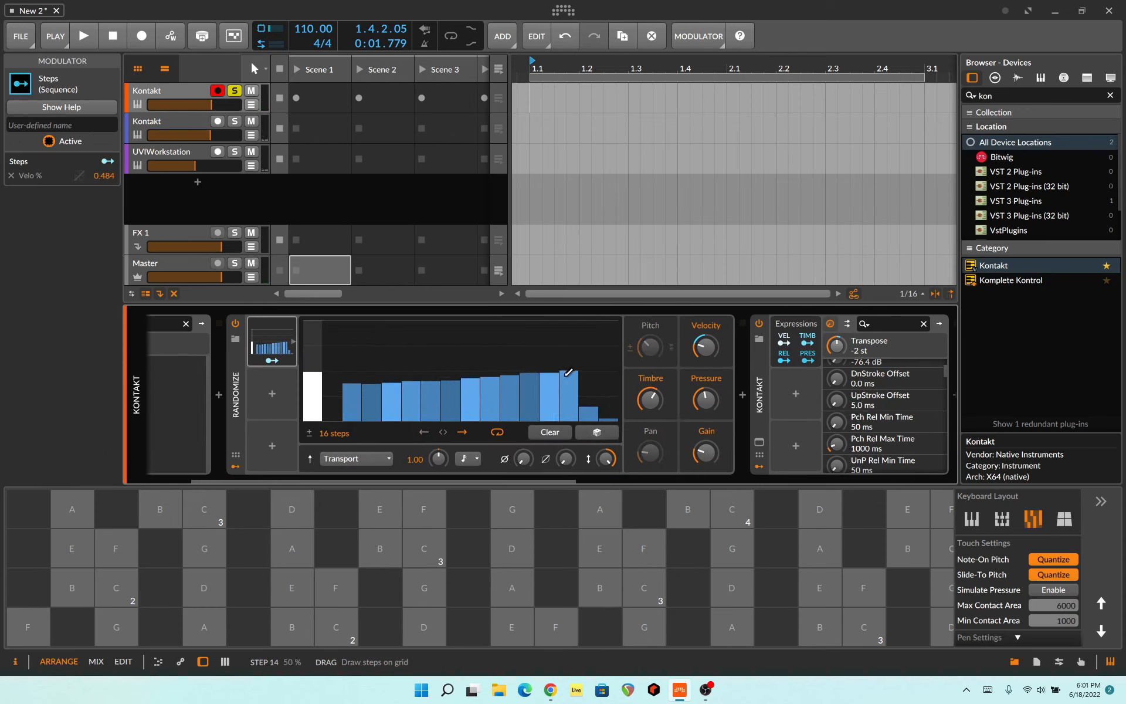
pyautogui.click(337, 623)
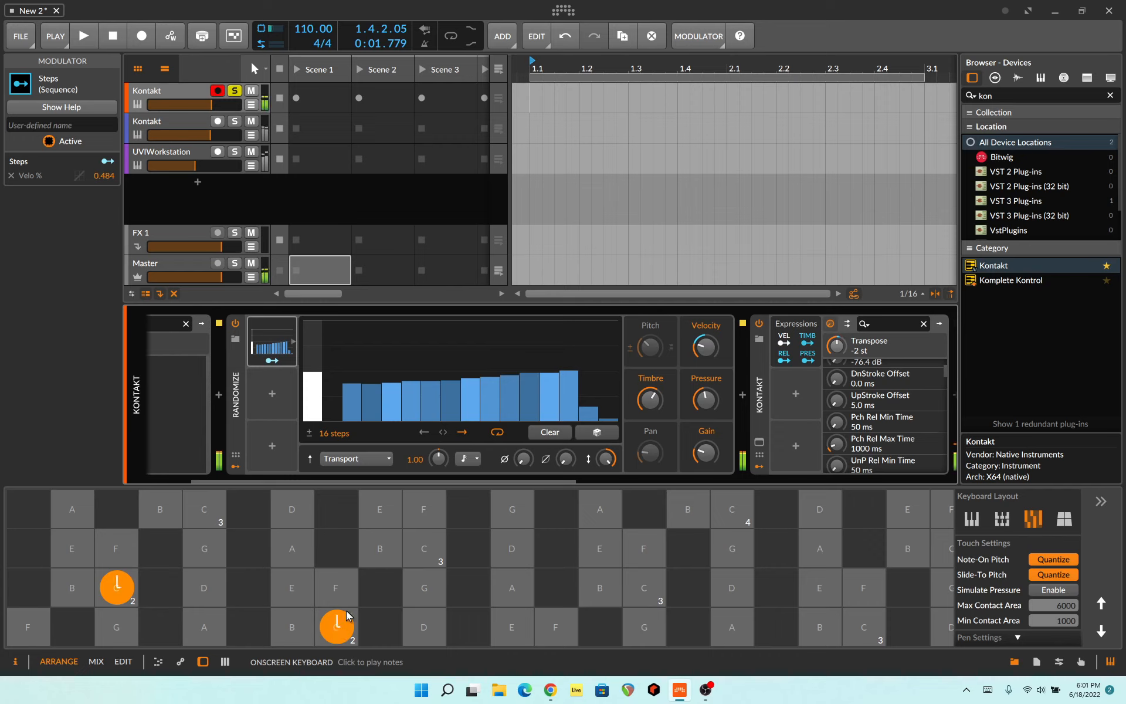
pyautogui.moveTo(353, 590); pyautogui.dragTo(371, 663)
# Redraw the Steps modulator's later steps close to zero, lower Randomize's Velocity amount, and audition C2 after each change
pyautogui.moveTo(367, 407); pyautogui.dragTo(613, 419)
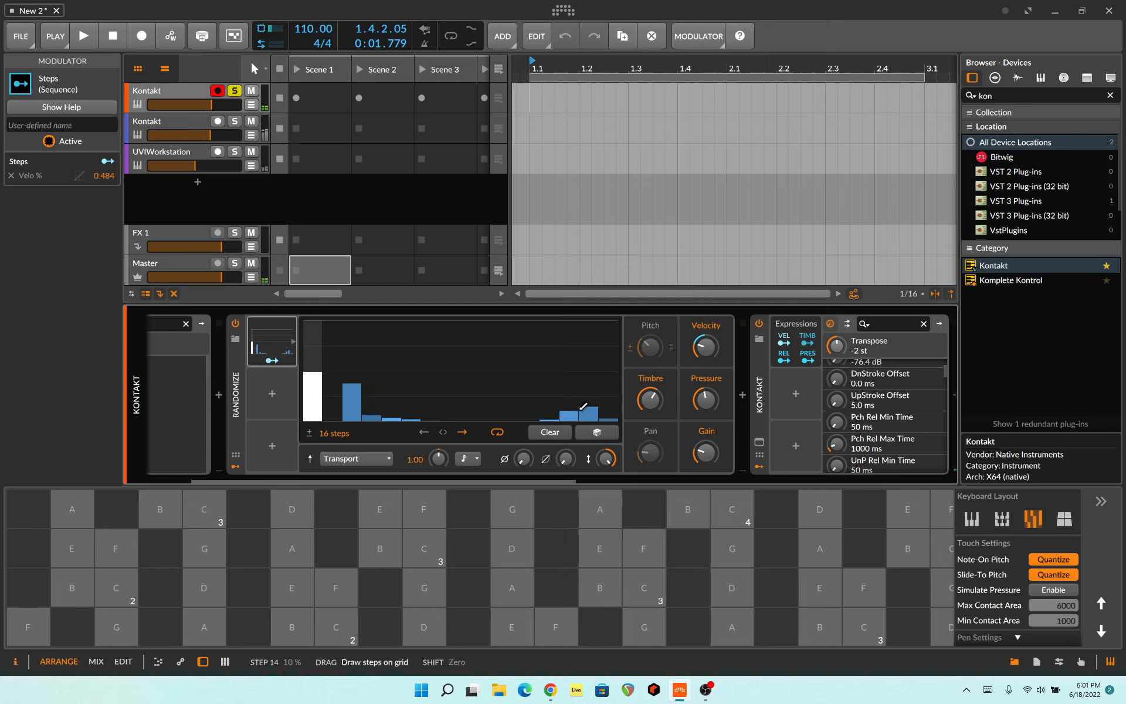
pyautogui.click(349, 628)
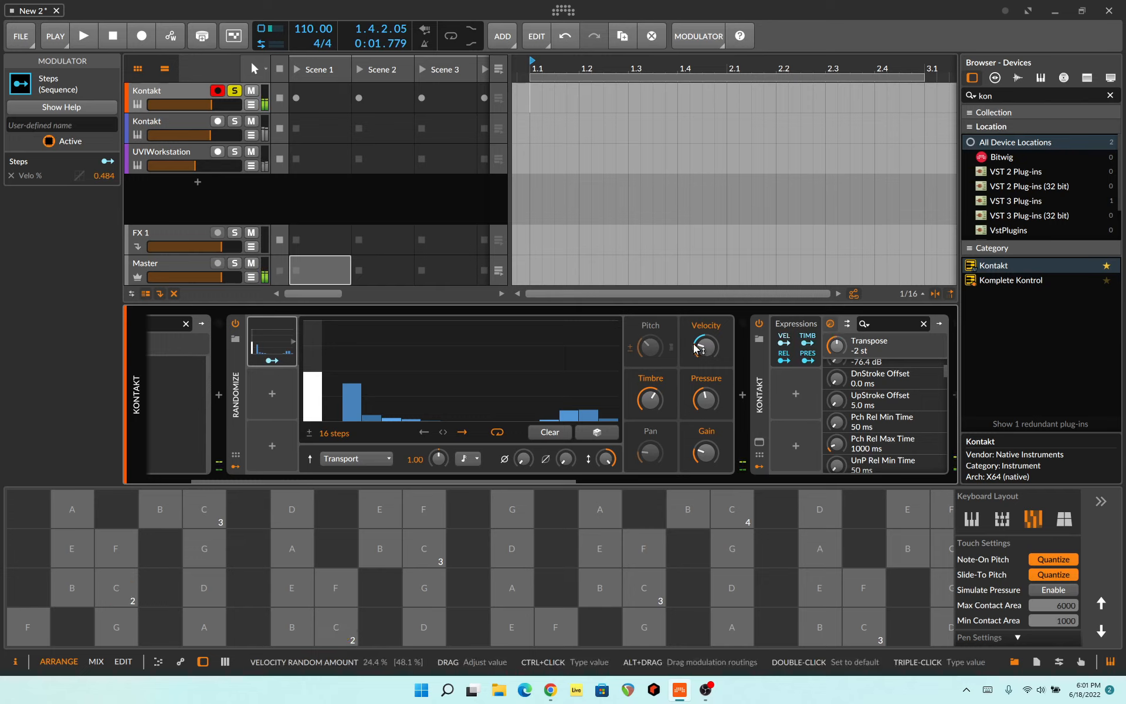
pyautogui.moveTo(699, 348); pyautogui.dragTo(699, 360)
pyautogui.click(346, 628)
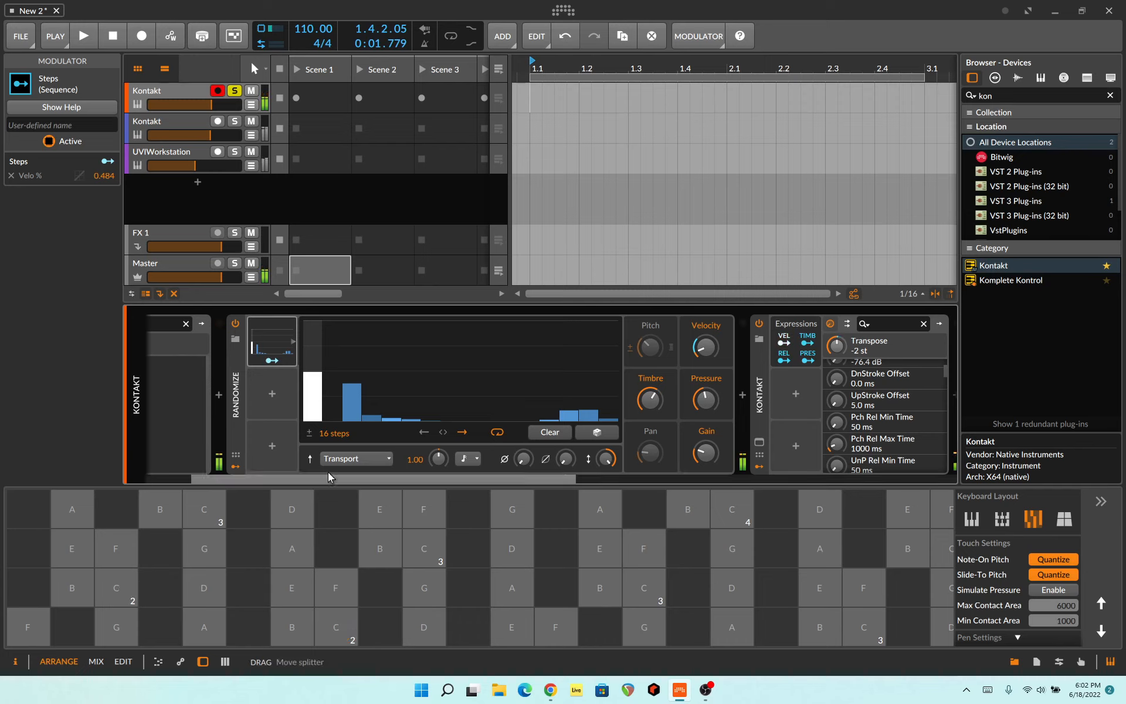
# Drop the Steps modulator's tall third step to near zero and play C2 with small vertical slides
pyautogui.click(346, 624)
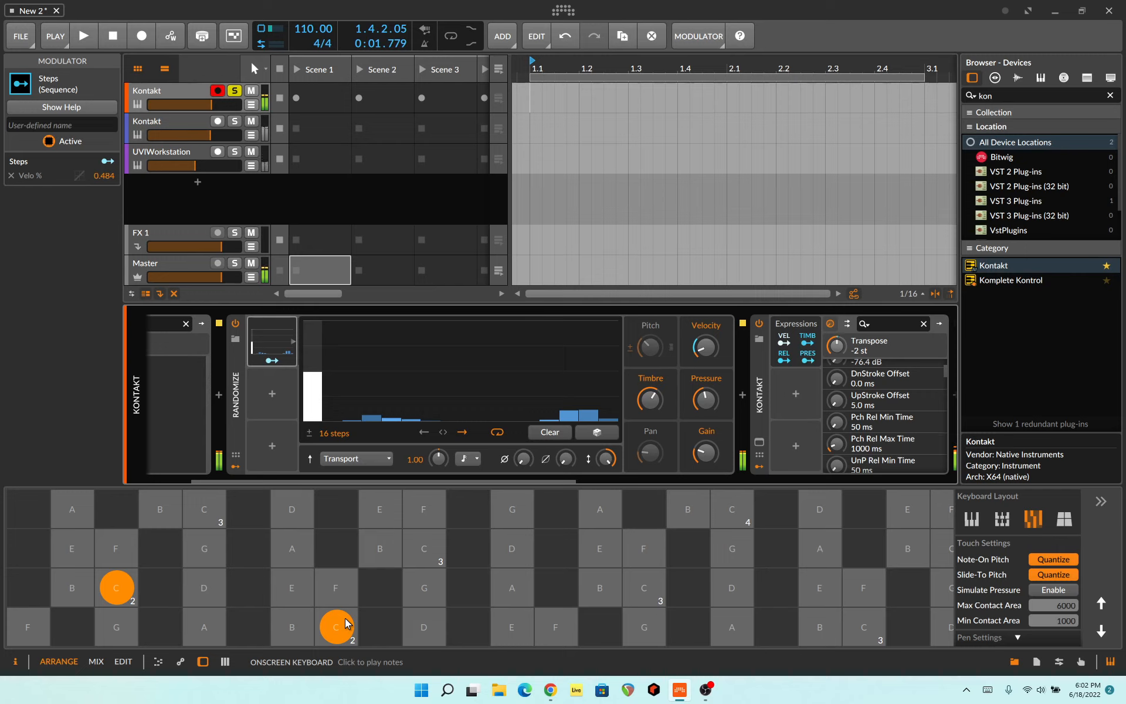
pyautogui.moveTo(346, 622); pyautogui.dragTo(346, 622)
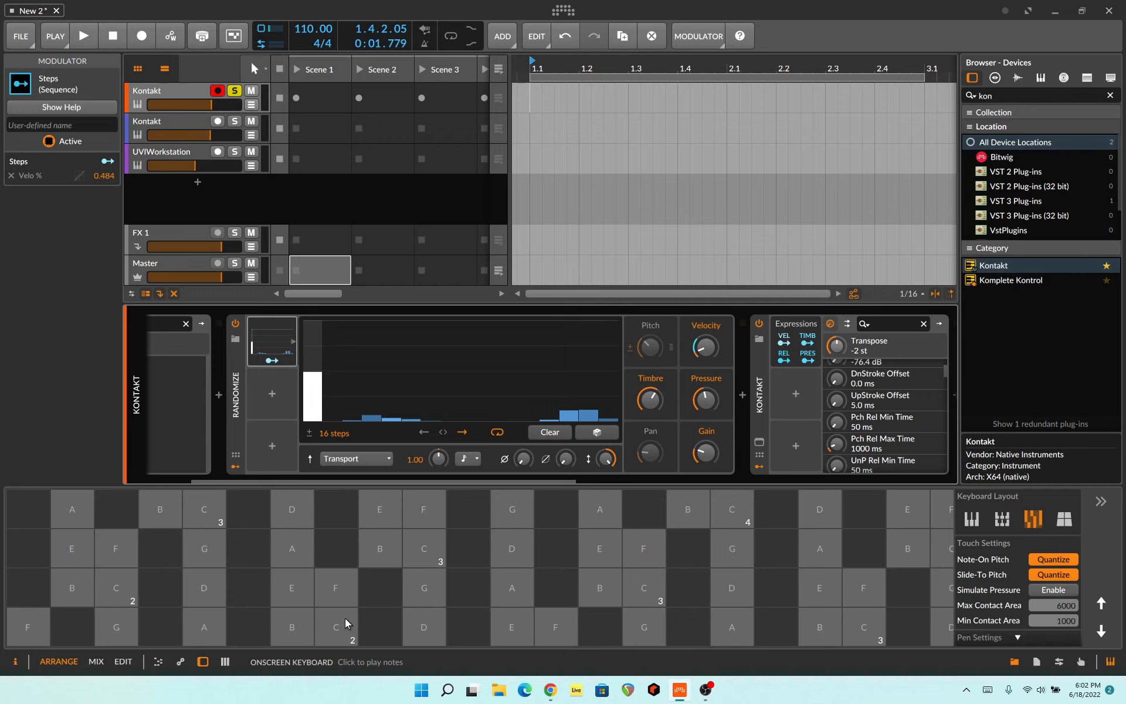
pyautogui.moveTo(345, 619)
pyautogui.mouseDown()
pyautogui.moveTo(350, 513)
pyautogui.moveTo(351, 683)
pyautogui.moveTo(351, 639)
pyautogui.mouseUp()
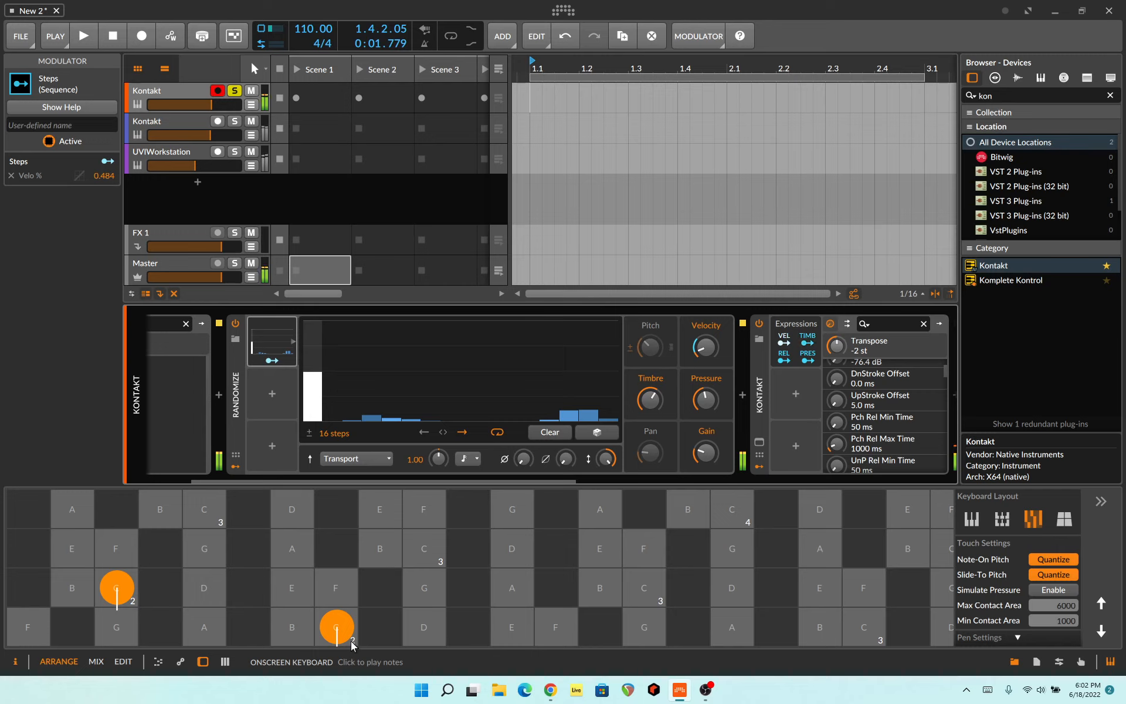
pyautogui.moveTo(351, 641); pyautogui.dragTo(350, 608)
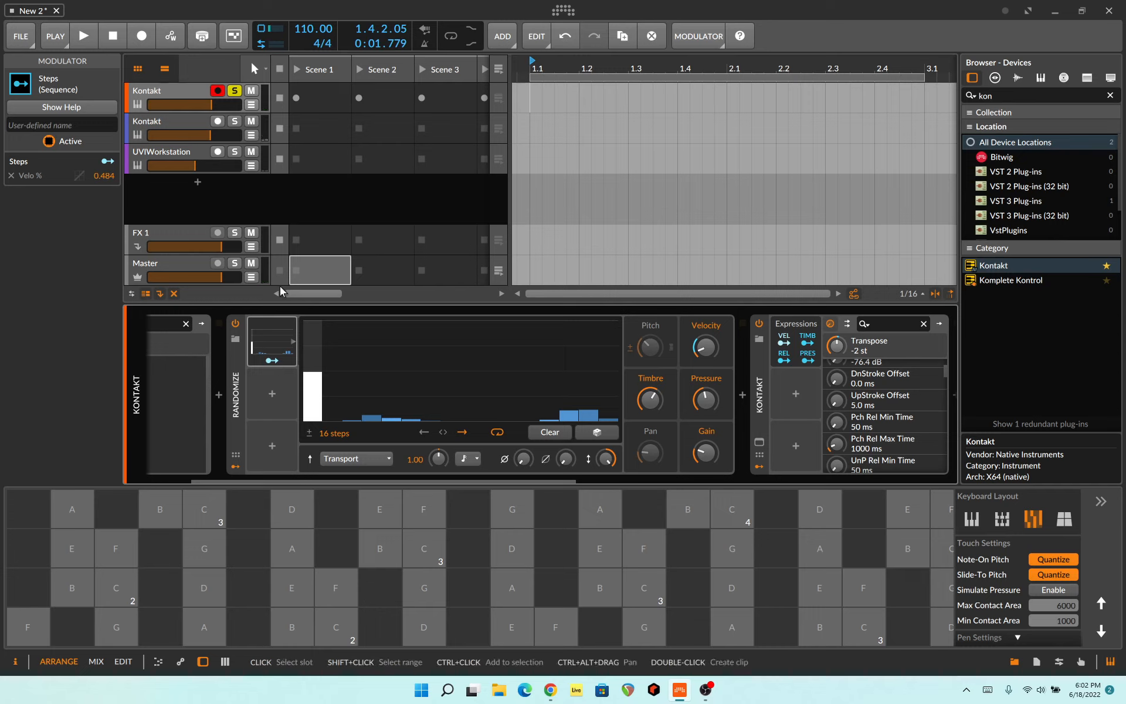
# Select the first Kontakt track in the track list
pyautogui.moveTo(301, 476); pyautogui.dragTo(199, 480)
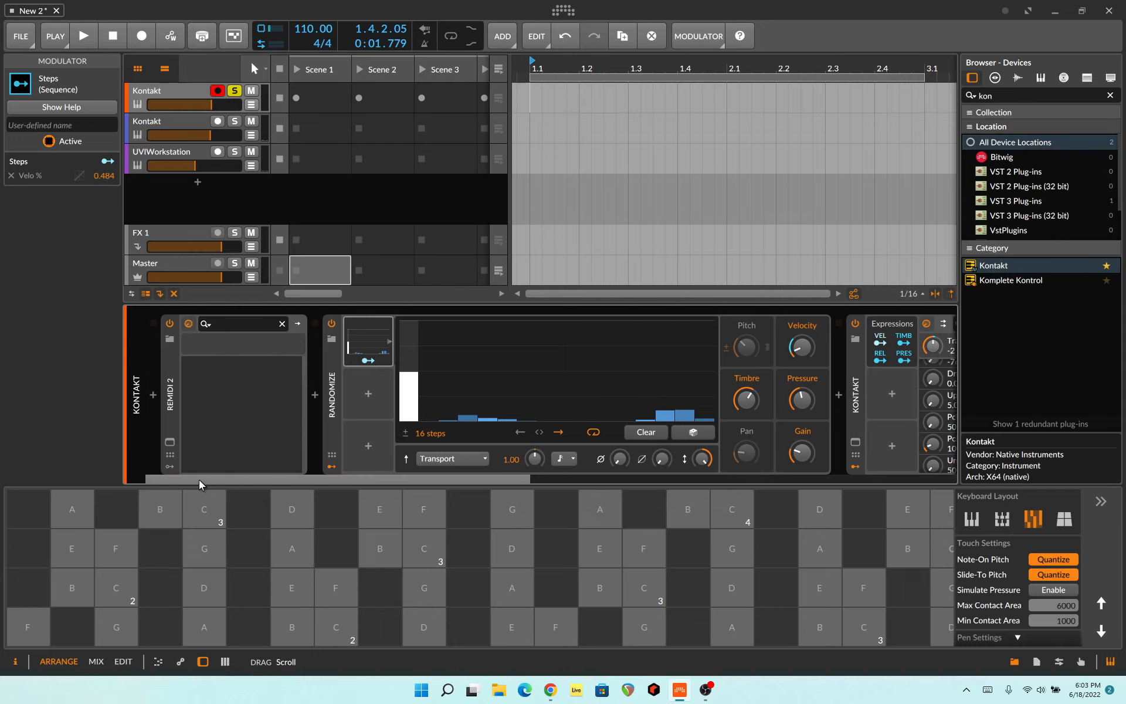
pyautogui.click(157, 122)
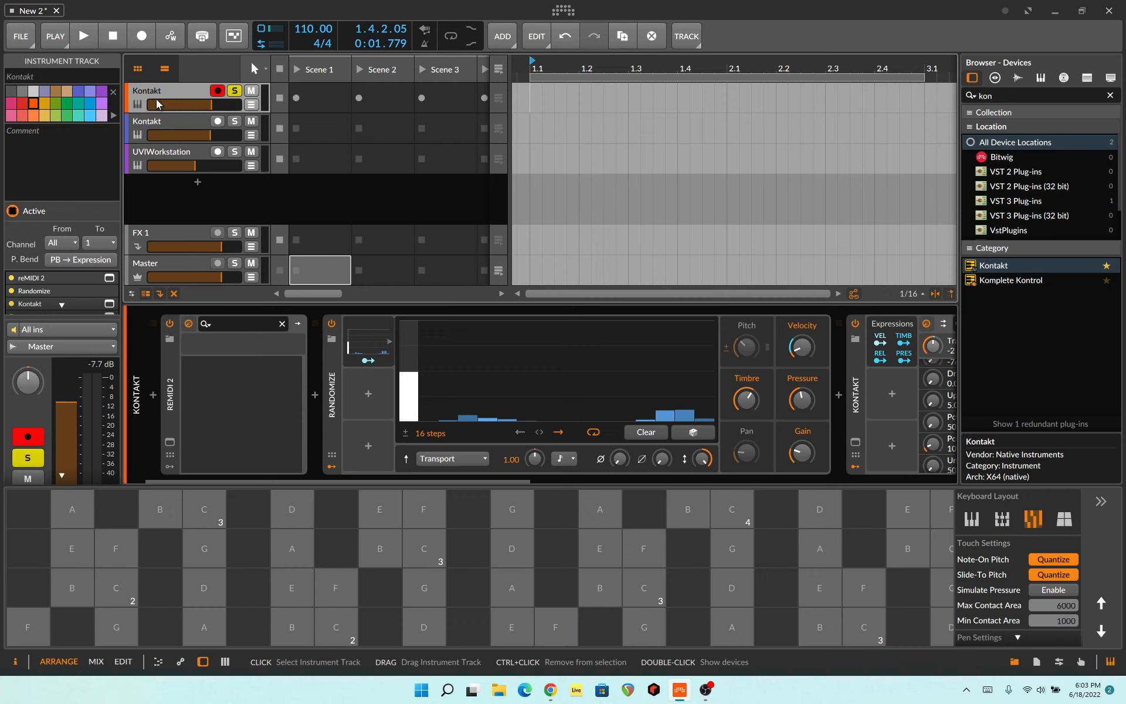
# Clear solo on all tracks and audition the full layer from the first Kontakt track with C2 slid up a semitone
pyautogui.click(182, 153)
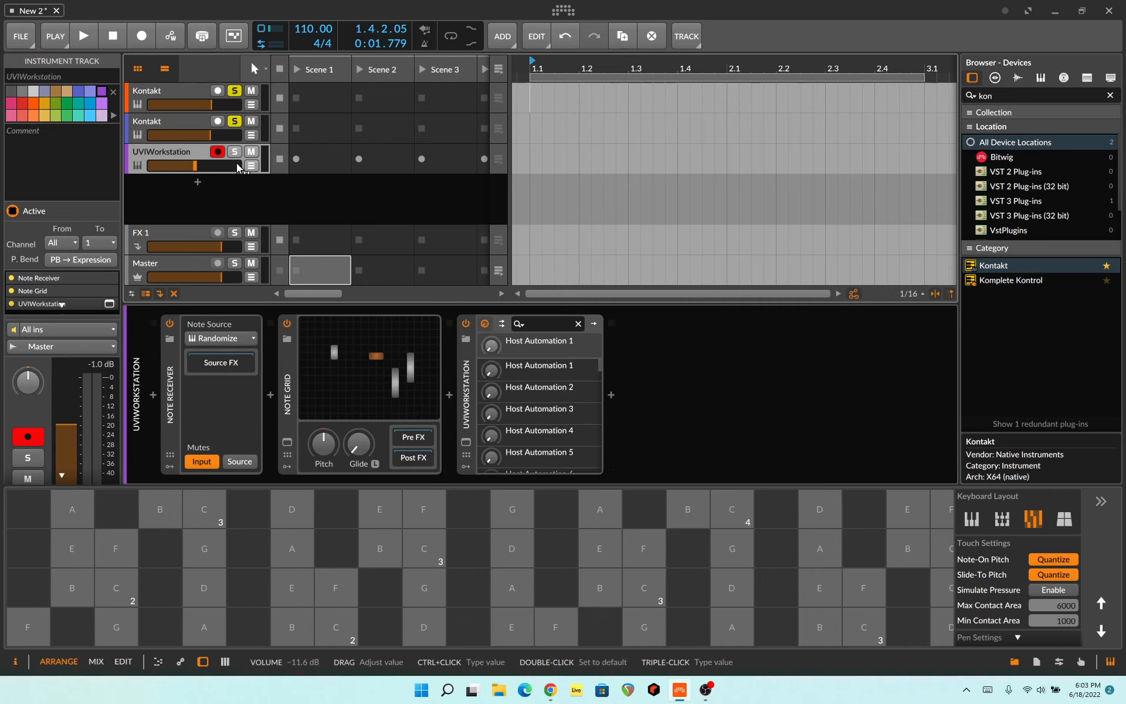
pyautogui.click(237, 152)
pyautogui.click(236, 123)
pyautogui.click(236, 86)
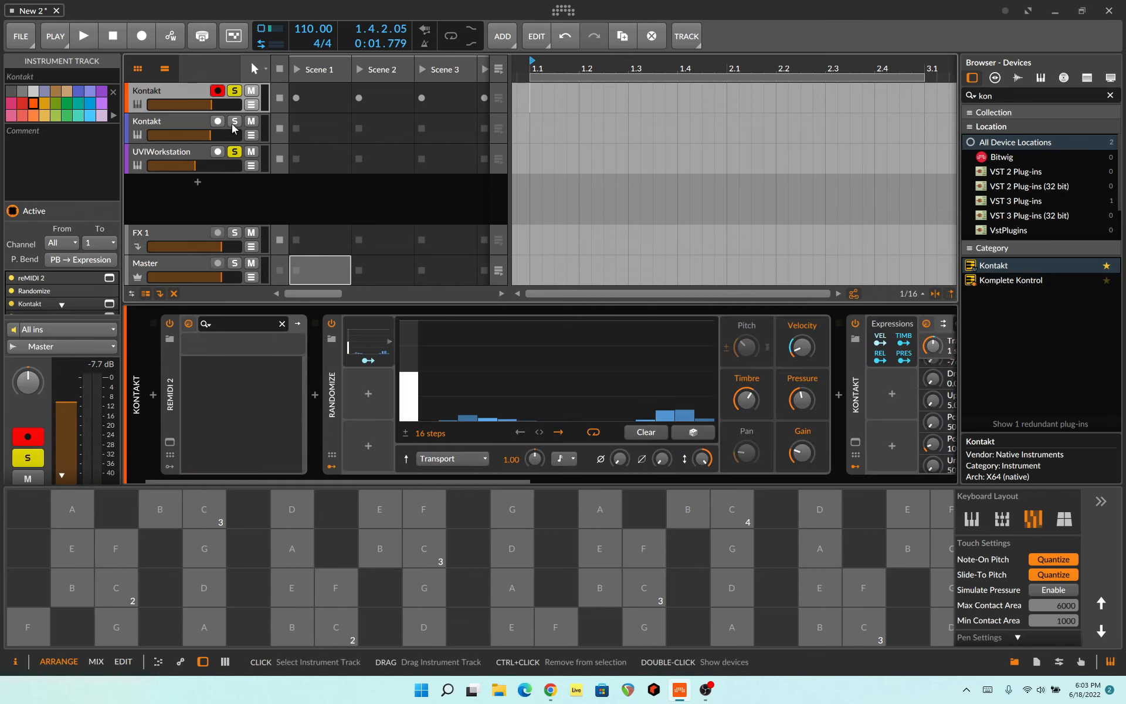
pyautogui.click(238, 152)
pyautogui.click(235, 92)
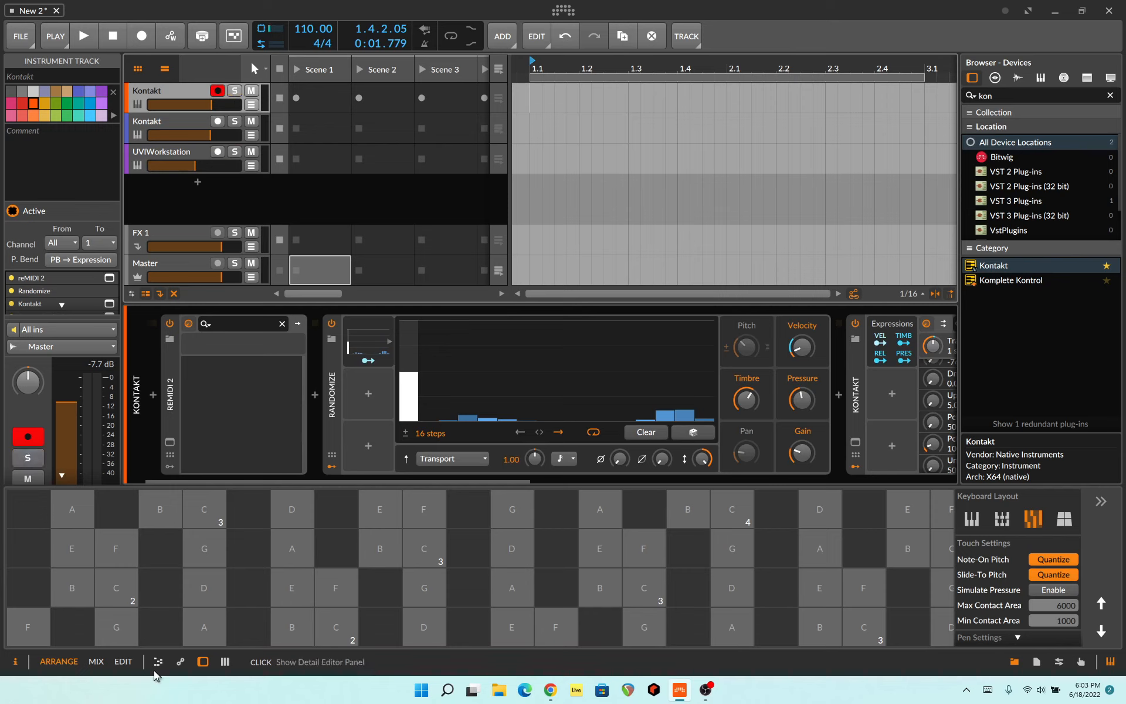
pyautogui.click(322, 629)
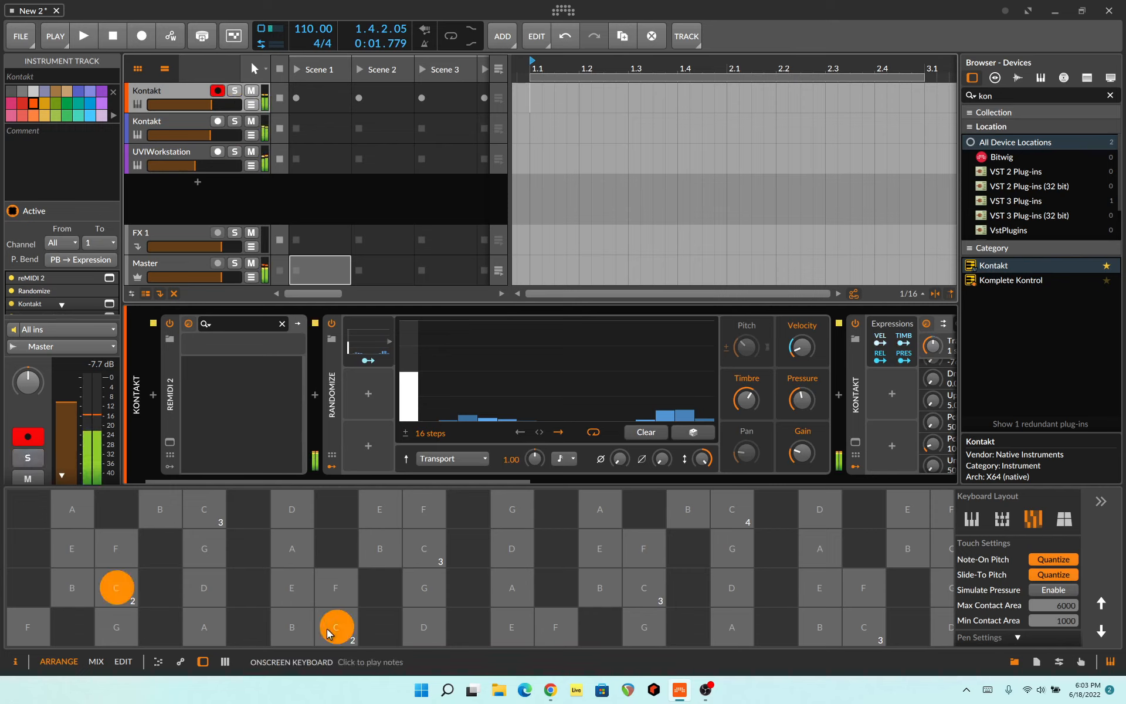
pyautogui.moveTo(327, 632); pyautogui.dragTo(375, 635)
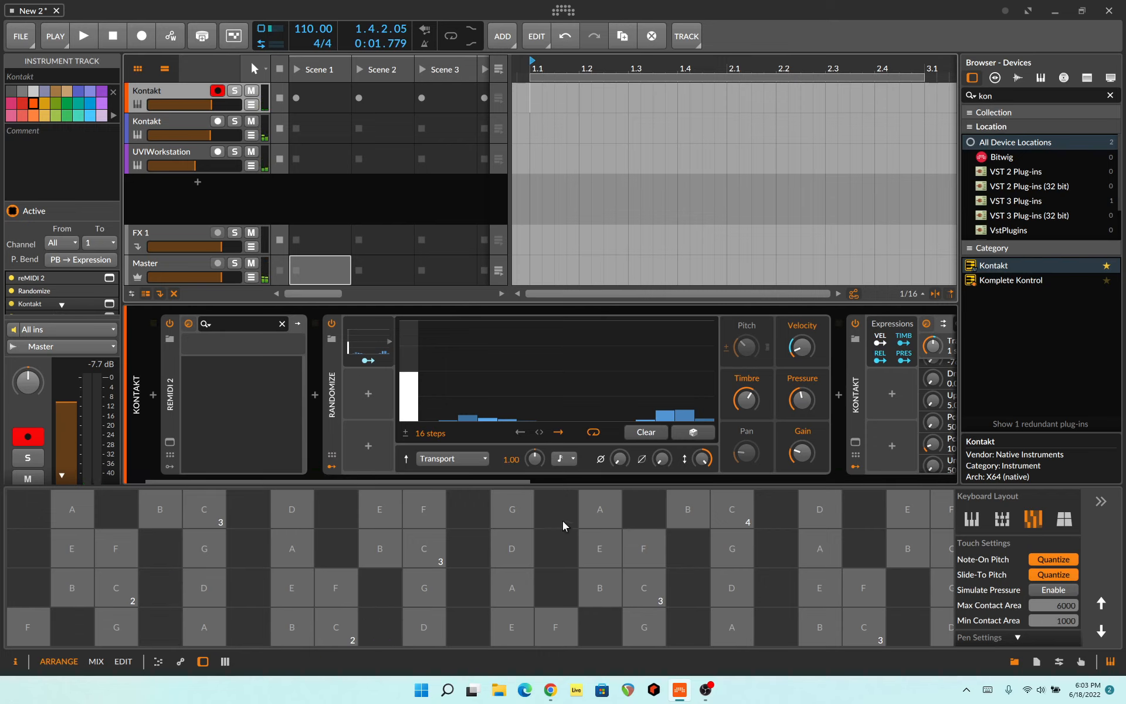
# Collapse the first Kontakt track's Steps modulator, enable the EQ+ at the end of its device chain, and audition C2
pyautogui.click(384, 346)
pyautogui.click(388, 342)
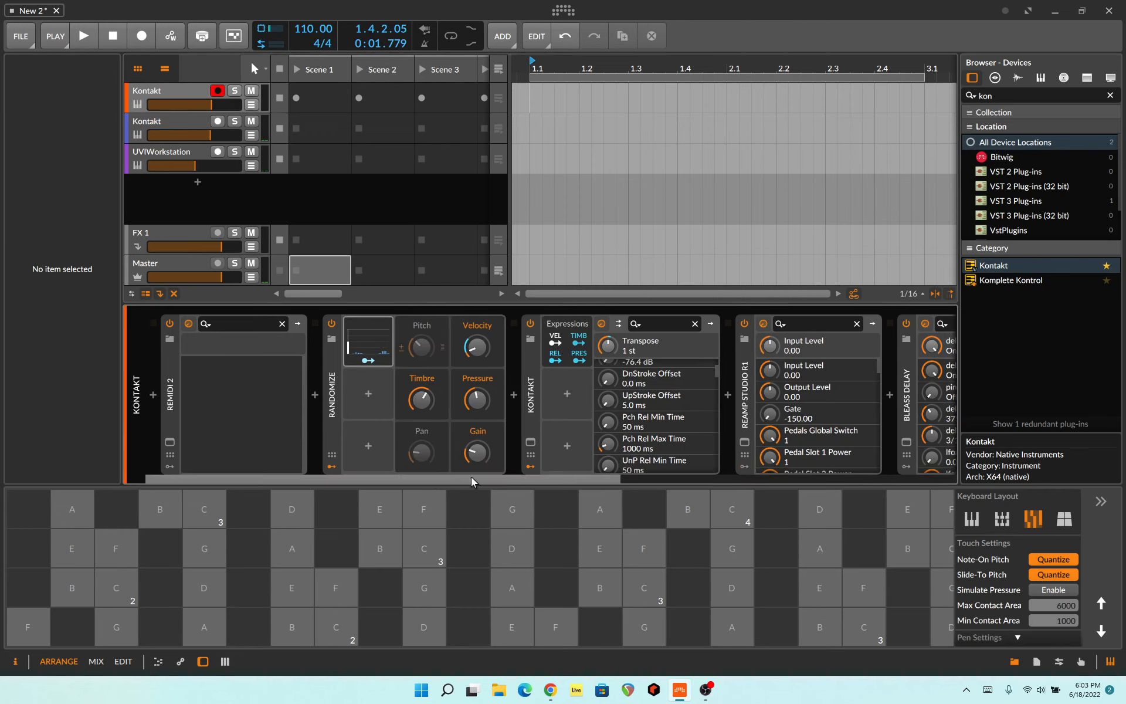
pyautogui.moveTo(480, 480); pyautogui.dragTo(783, 480)
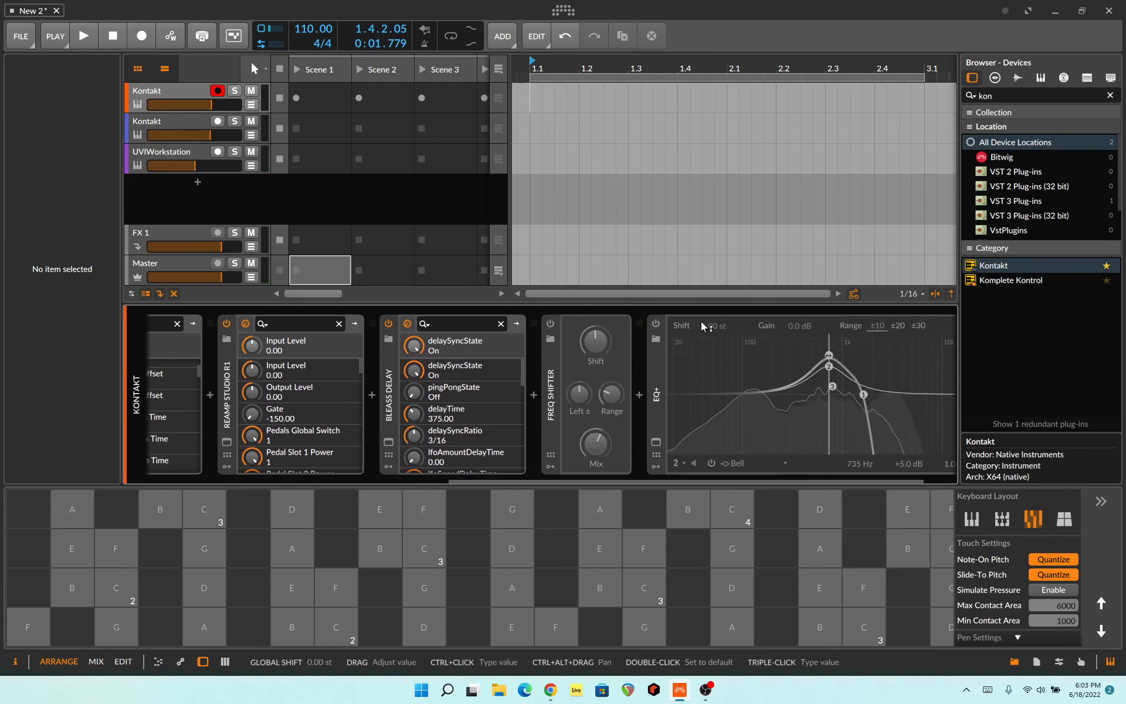
pyautogui.click(656, 324)
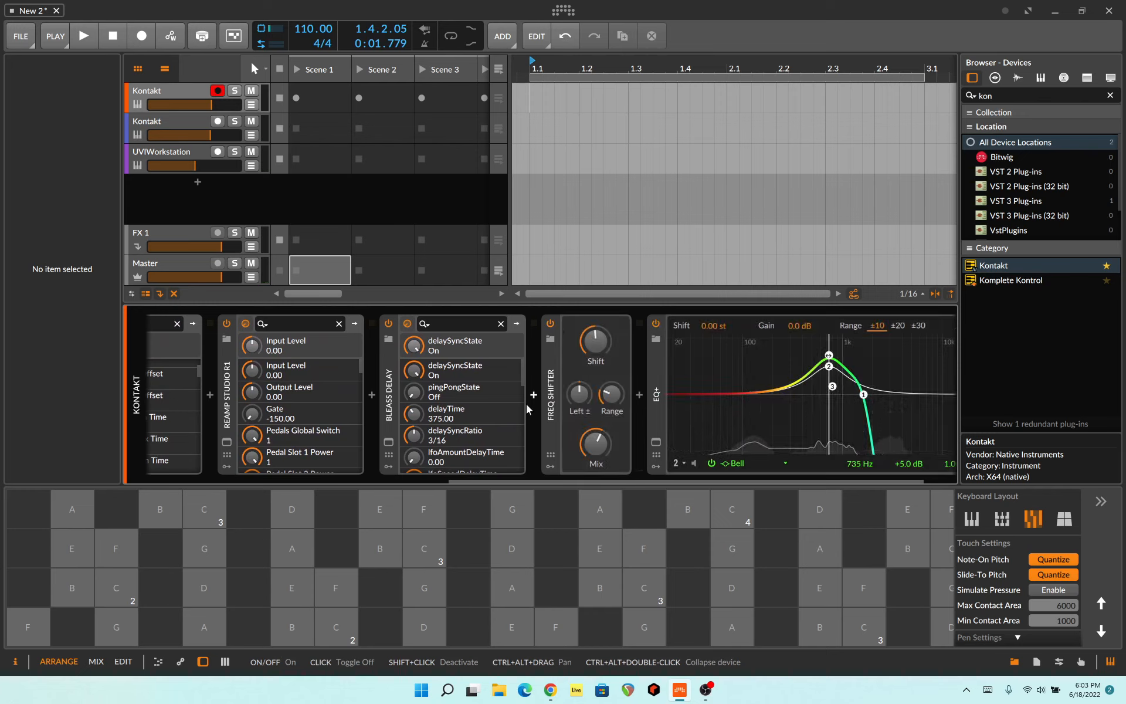
pyautogui.click(337, 620)
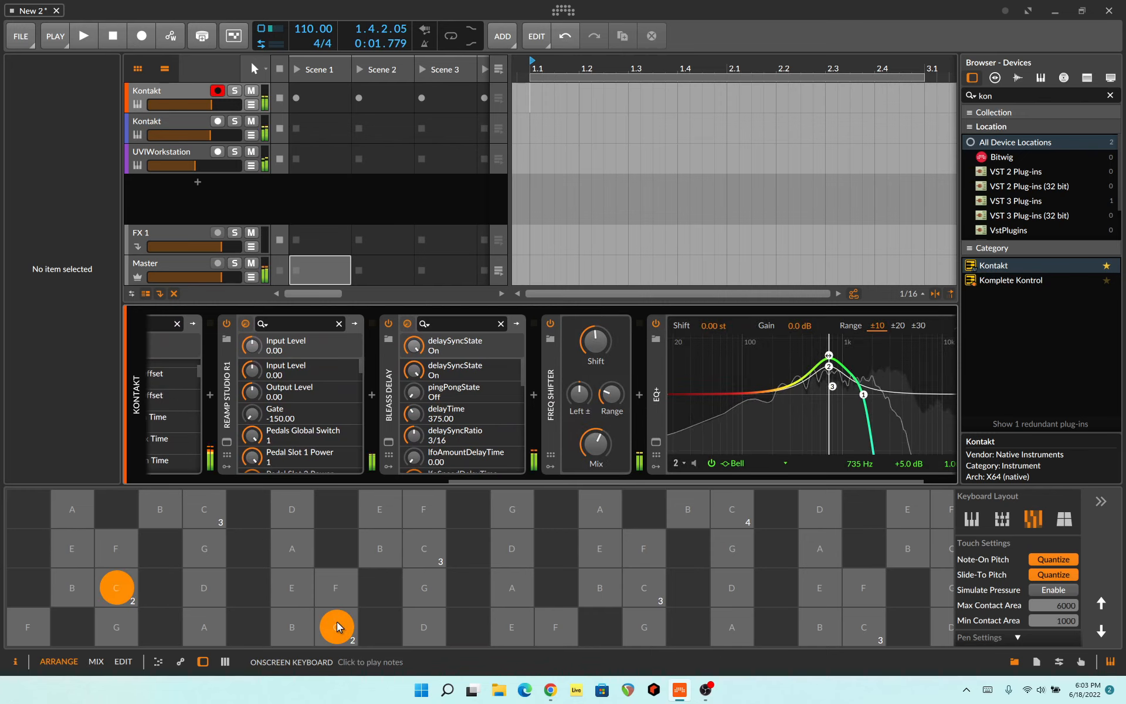
# Lower the first Kontakt track's volume to about -10 dB and audition slides from C2 to D2 and back to C#2
pyautogui.click(196, 109)
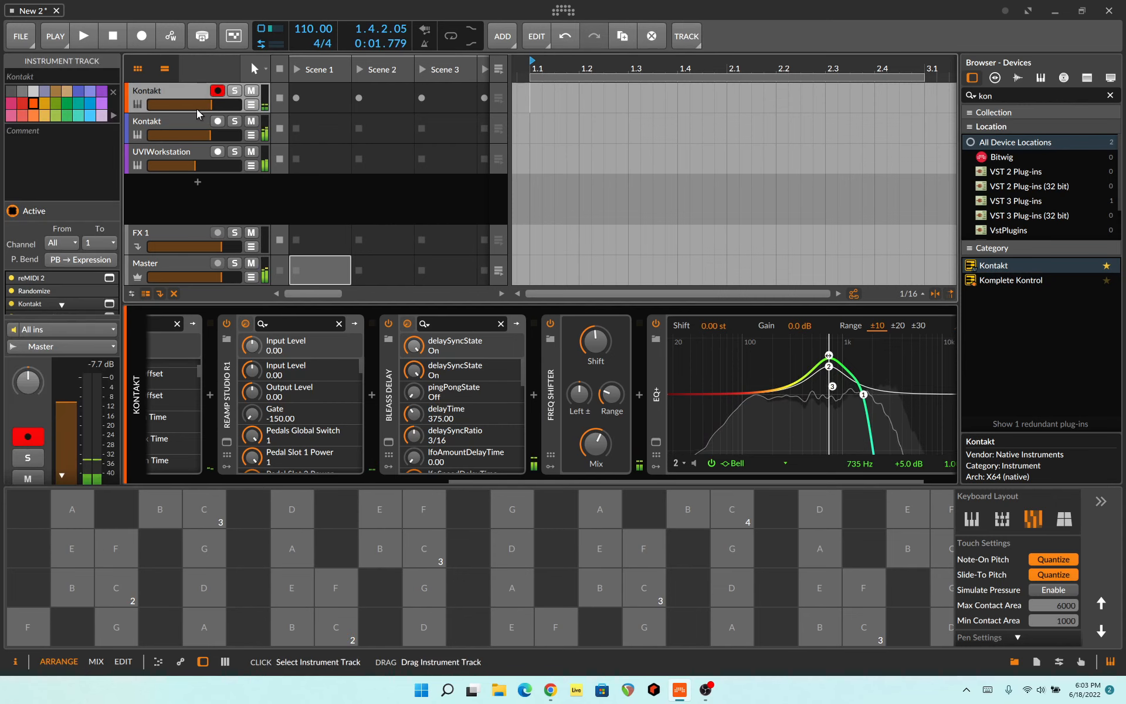
pyautogui.moveTo(199, 103); pyautogui.dragTo(185, 103)
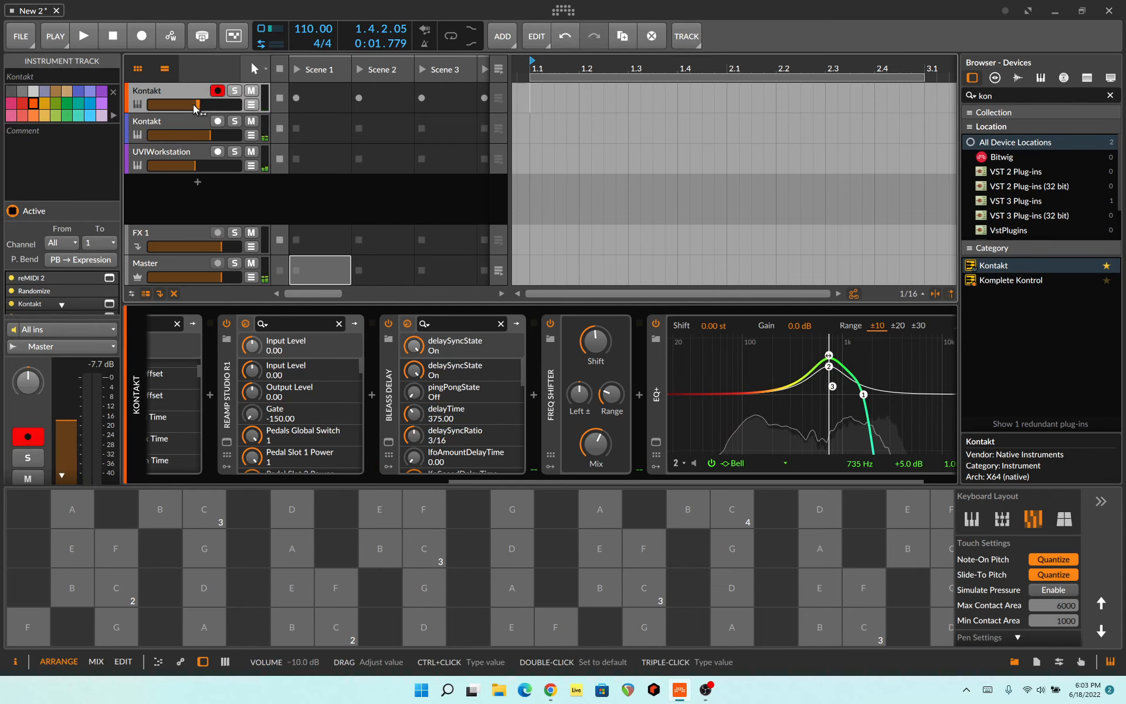
pyautogui.click(342, 623)
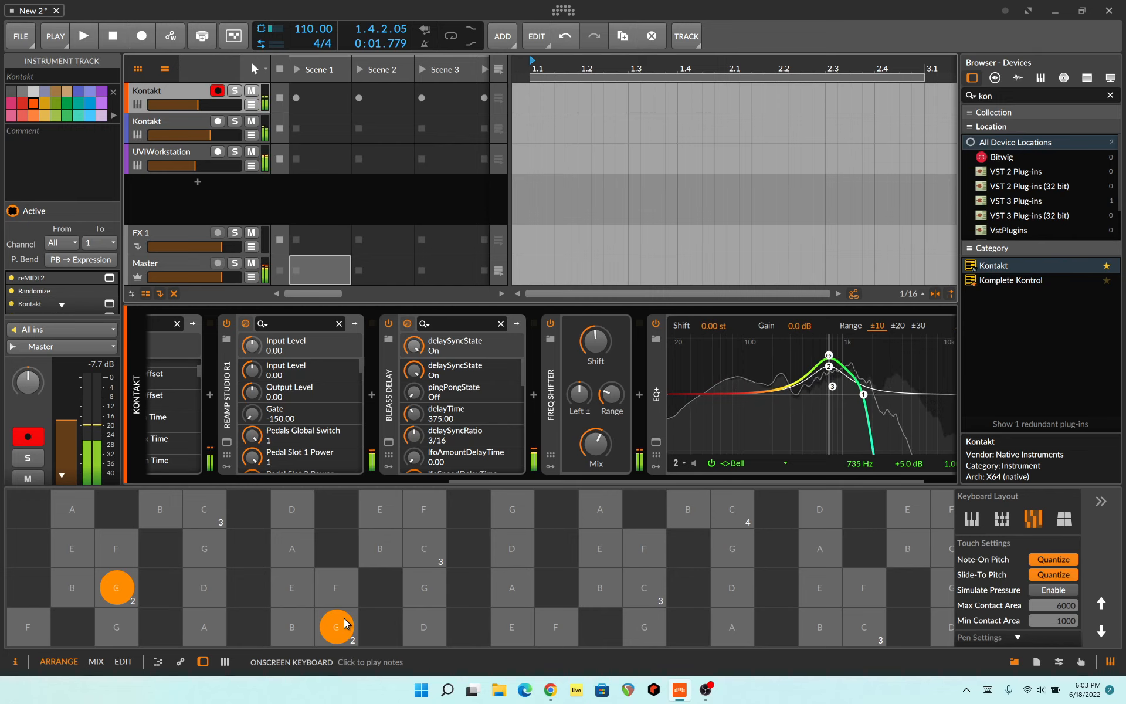
pyautogui.moveTo(345, 623)
pyautogui.mouseDown()
pyautogui.moveTo(371, 634)
pyautogui.moveTo(375, 625)
pyautogui.mouseUp()
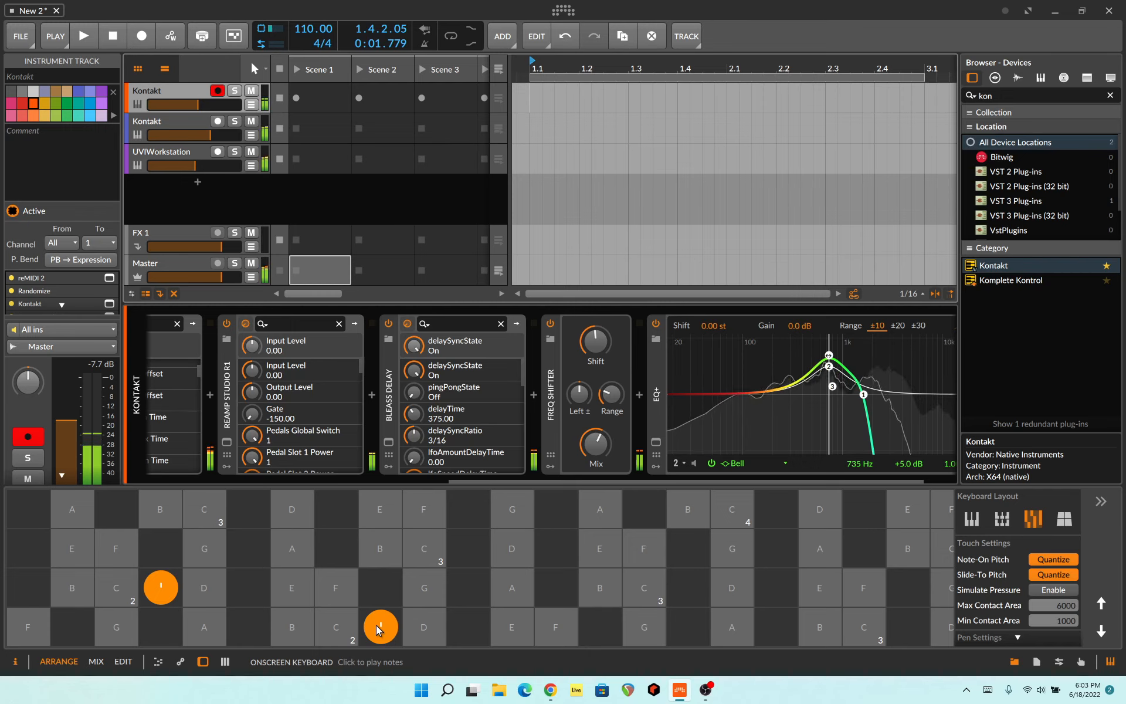
pyautogui.moveTo(375, 625); pyautogui.dragTo(428, 630)
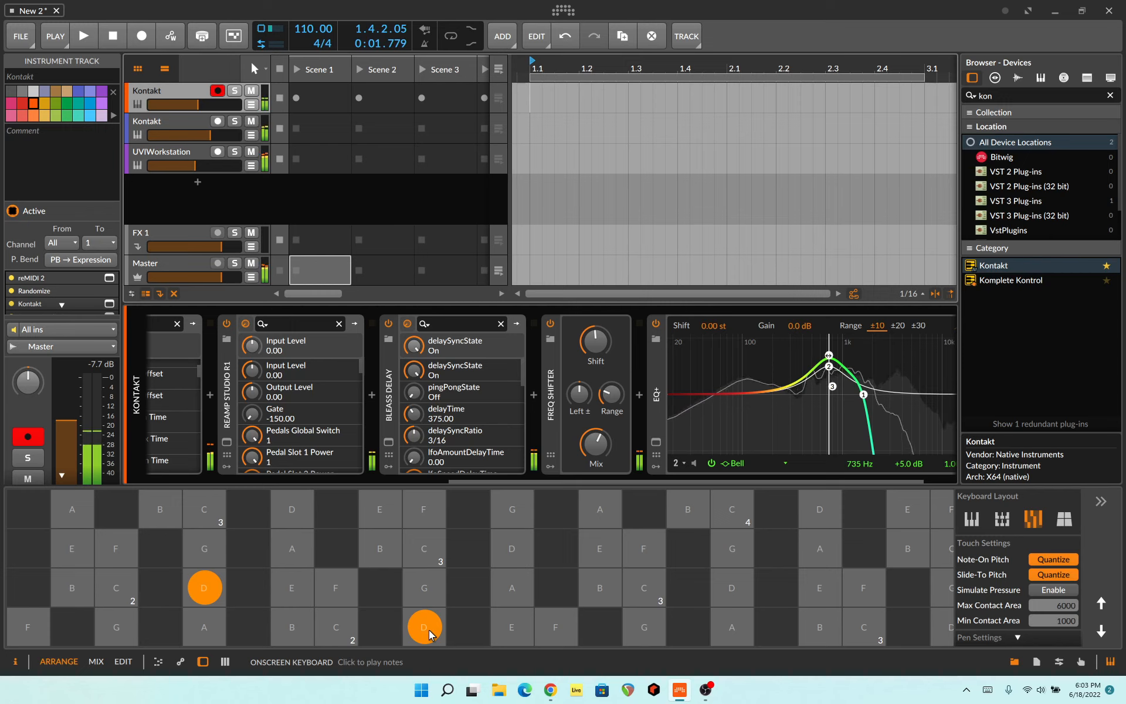
pyautogui.moveTo(428, 630); pyautogui.dragTo(383, 632)
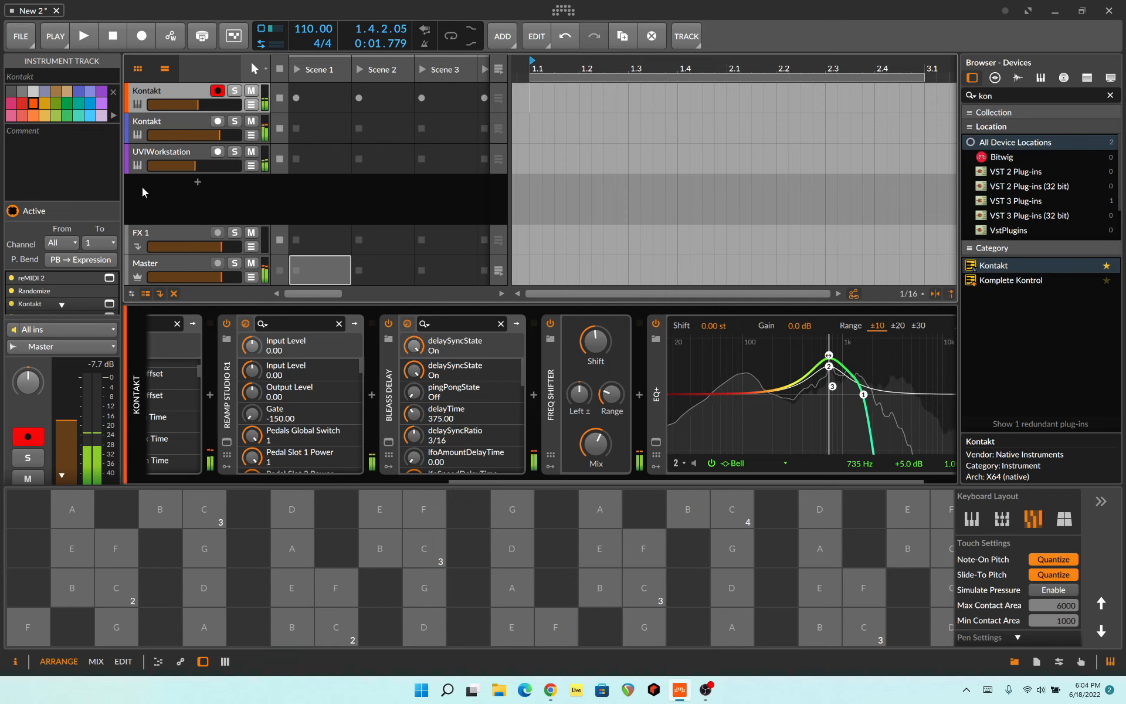
# Set the second Kontakt track's Note Transpose octave to ±0 and audition C#2 and C2 from the first Kontakt track
pyautogui.click(161, 131)
pyautogui.moveTo(393, 628); pyautogui.dragTo(394, 623)
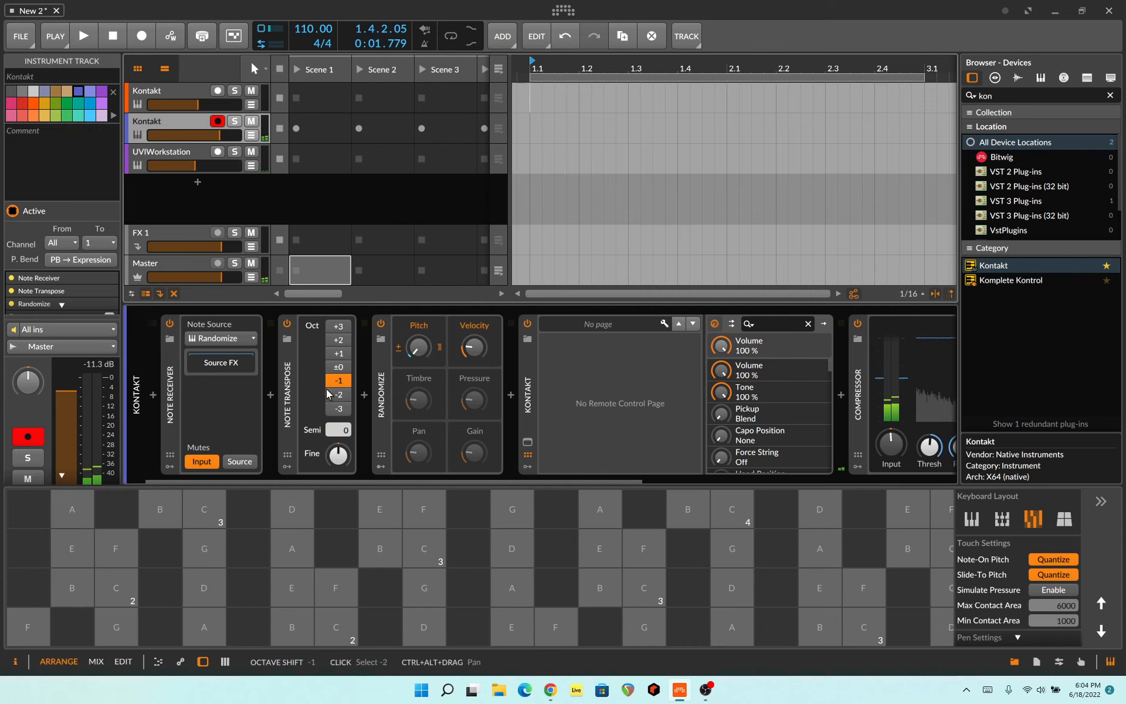
pyautogui.click(174, 93)
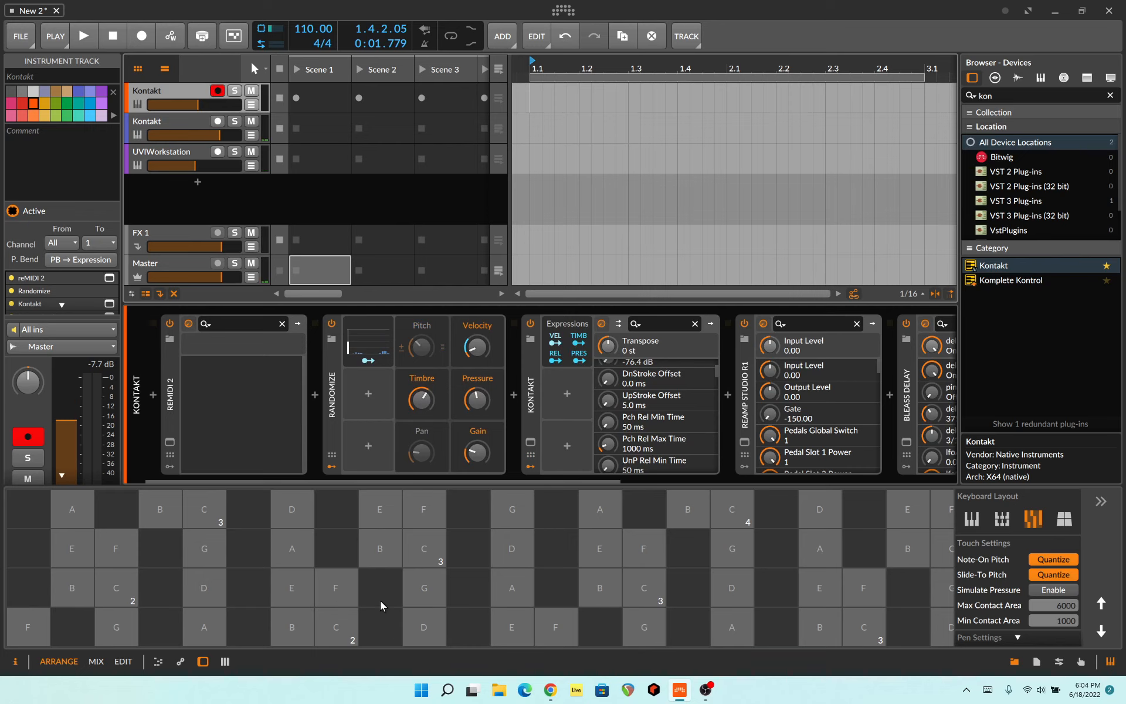
pyautogui.moveTo(389, 637); pyautogui.dragTo(343, 626)
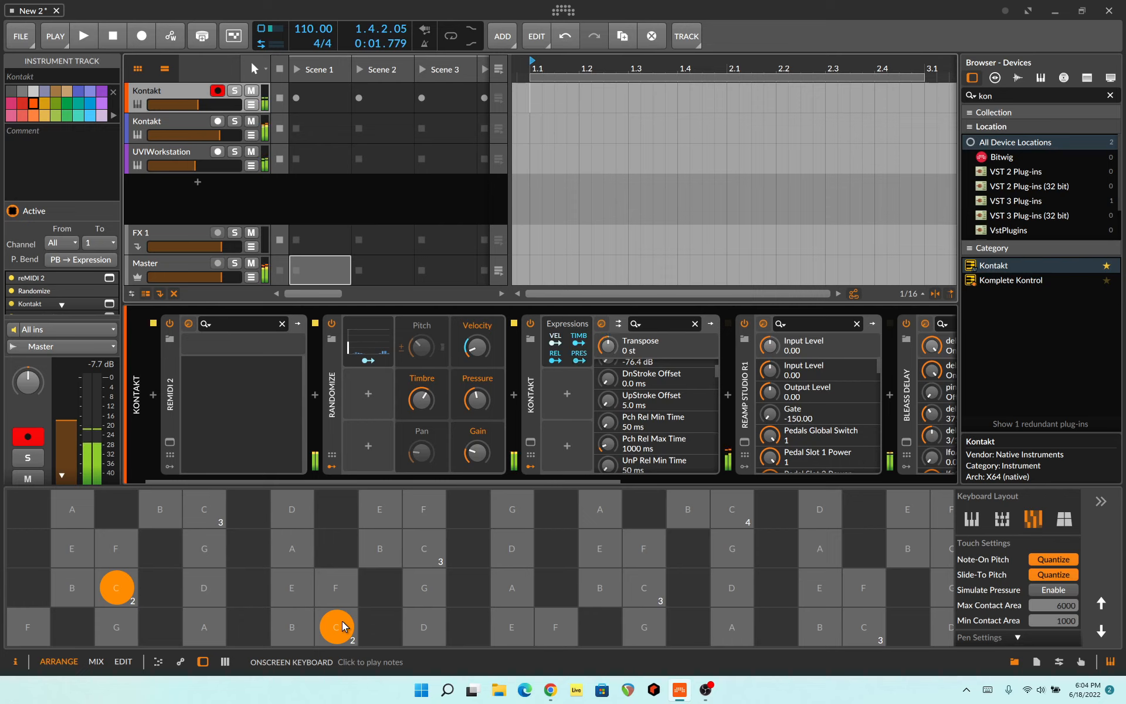
pyautogui.moveTo(343, 627); pyautogui.dragTo(343, 626)
# Raise the second Kontakt track's volume to +3.8 dB, ease it back slightly, and audition C2 and C#2 between adjustments
pyautogui.moveTo(220, 136); pyautogui.dragTo(233, 136)
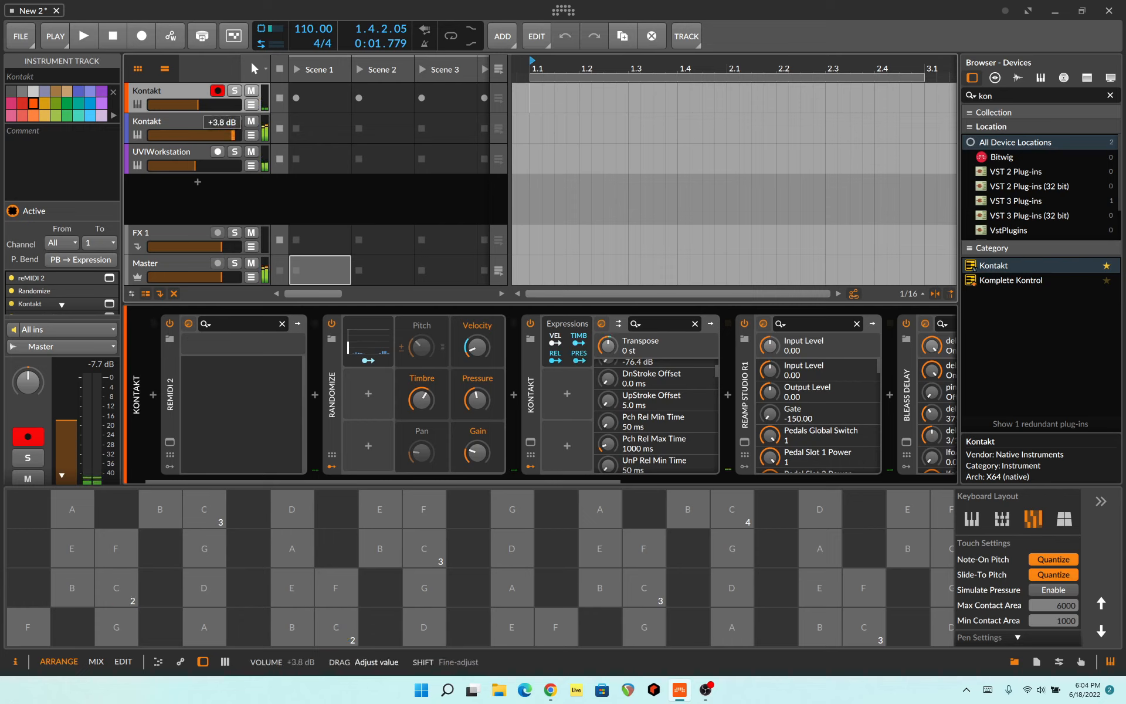
pyautogui.moveTo(345, 632); pyautogui.dragTo(393, 632)
pyautogui.moveTo(233, 135); pyautogui.dragTo(223, 136)
pyautogui.moveTo(379, 619); pyautogui.dragTo(379, 621)
# Expand the Steps modulator on the second Kontakt track's Randomize, raise step 12 to about 75%, and audition D2 and C#2
pyautogui.click(172, 116)
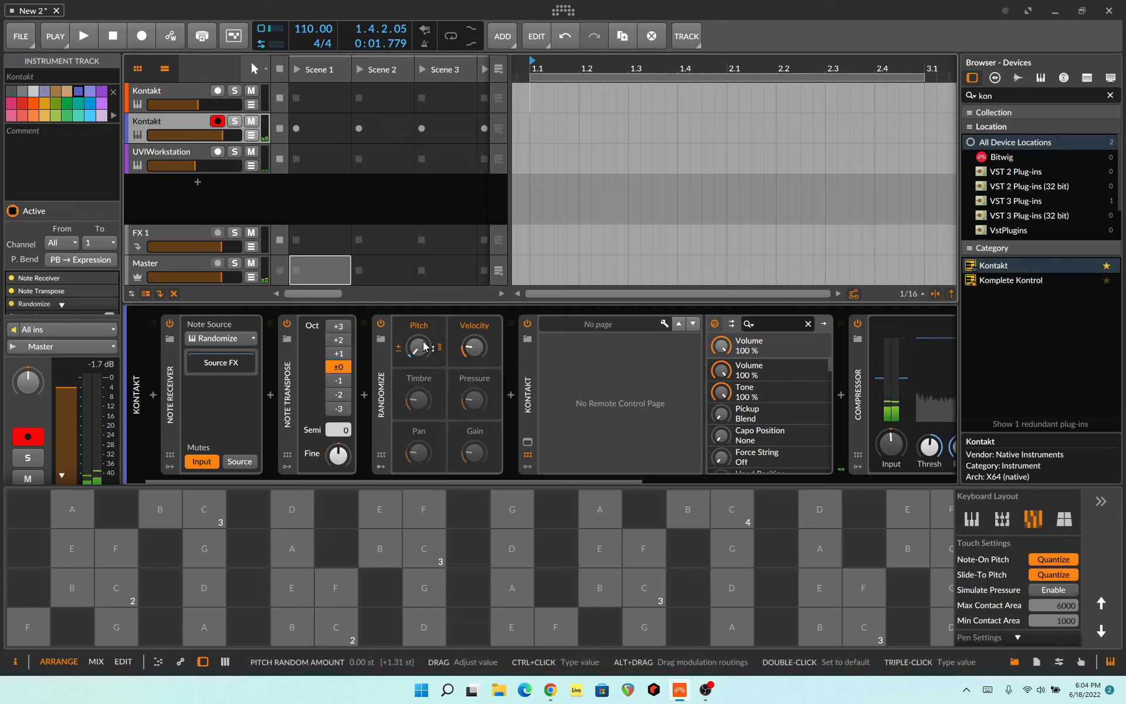
pyautogui.click(376, 465)
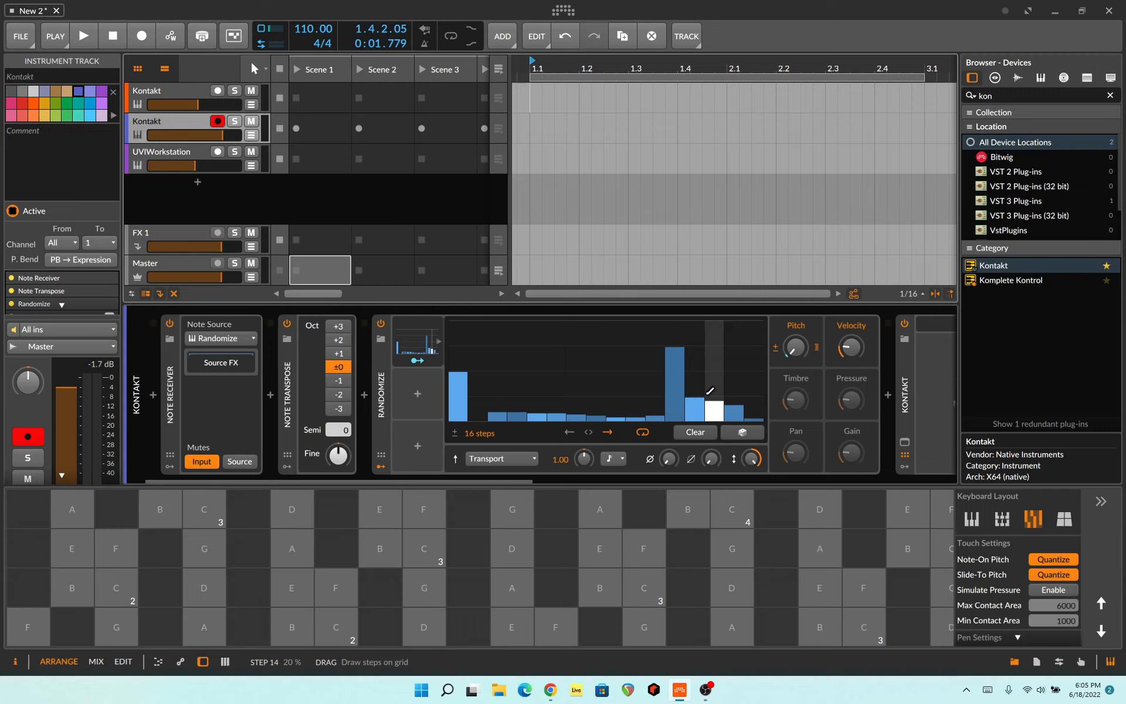
pyautogui.moveTo(673, 357); pyautogui.dragTo(681, 345)
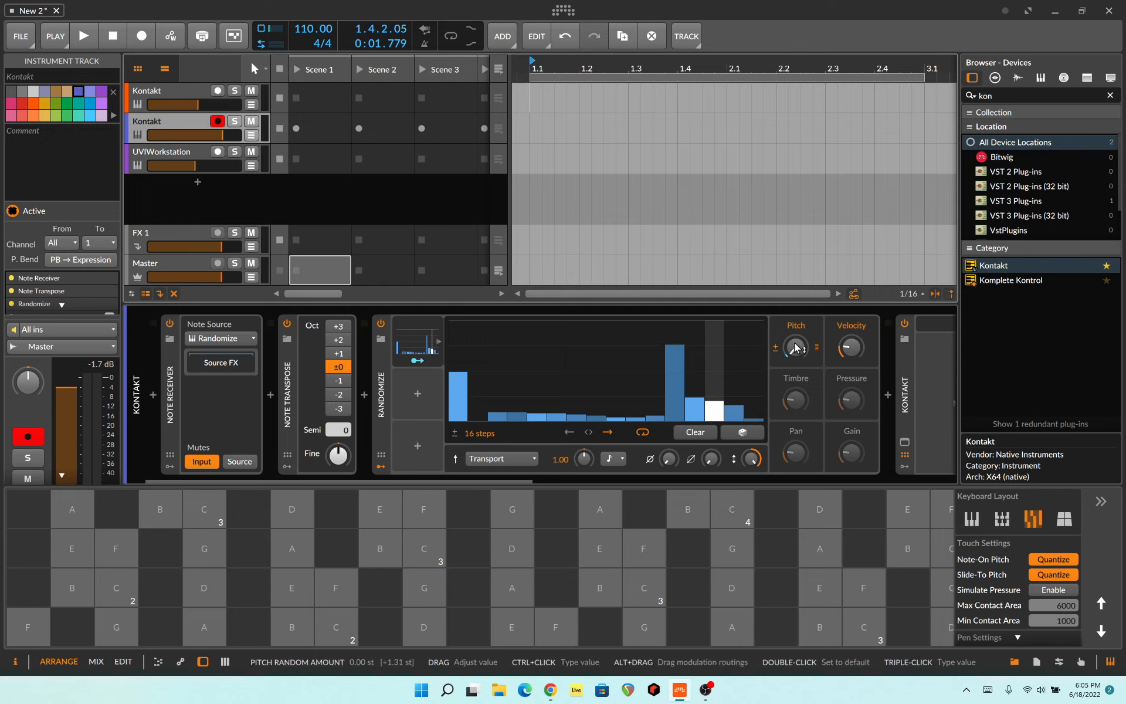
pyautogui.click(423, 625)
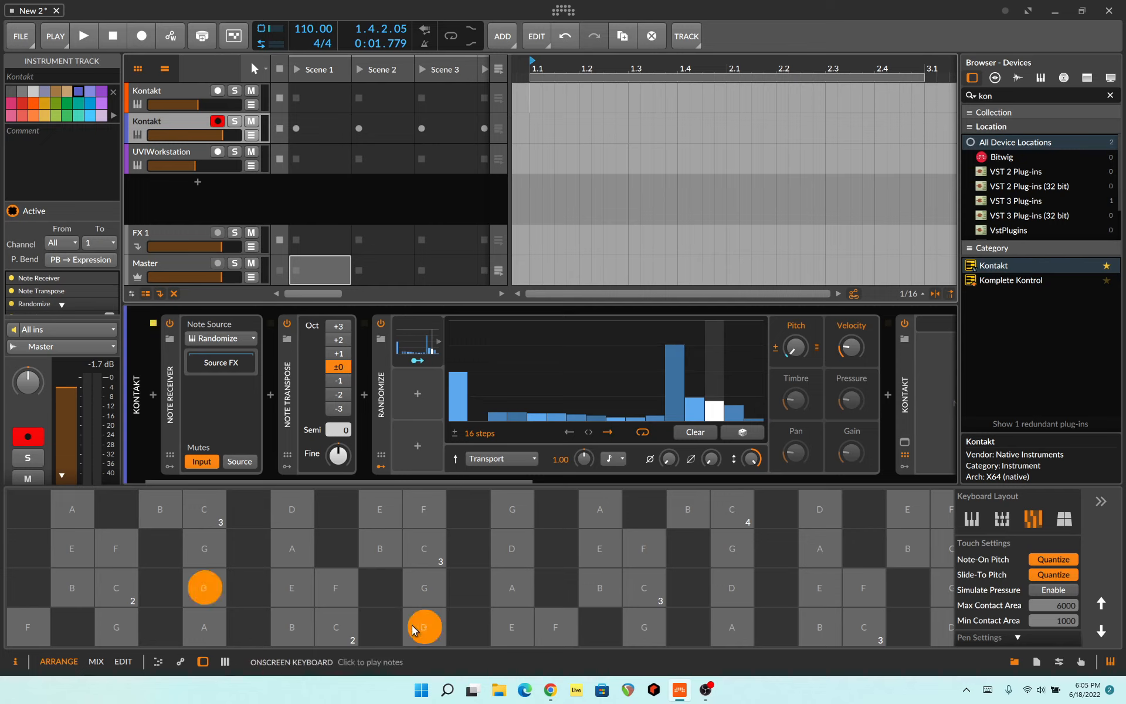
pyautogui.click(382, 626)
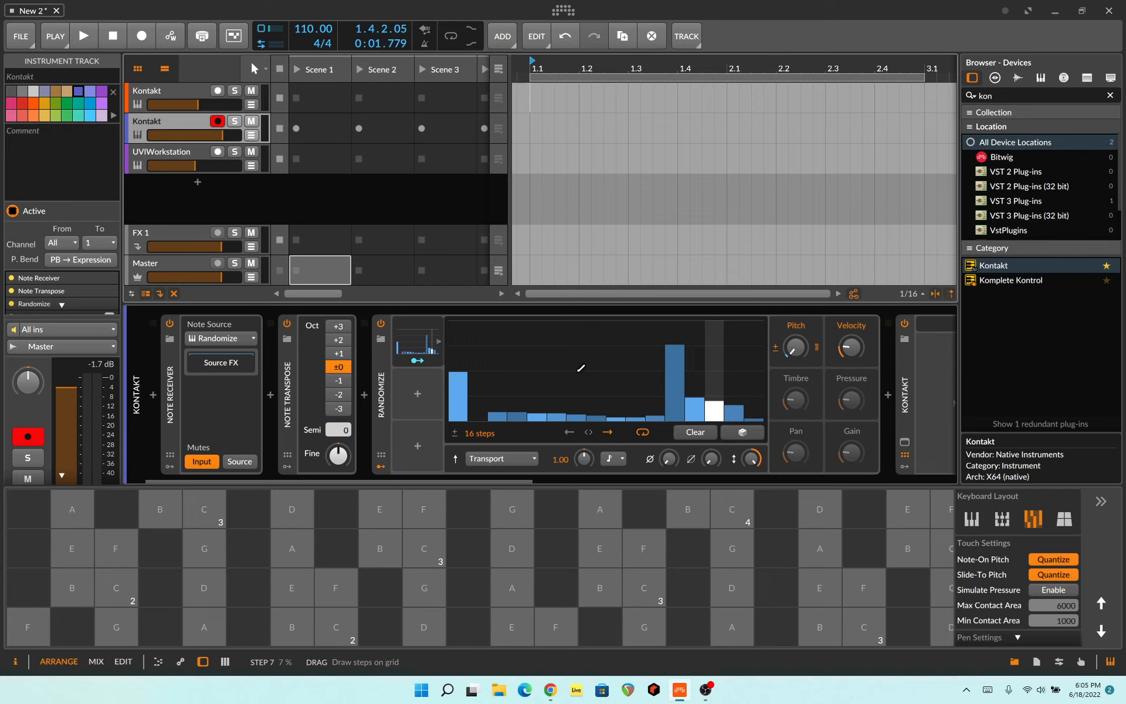
# Lower the second Kontakt track's volume to about -2.2 dB, solo it, and audition C2 from the first Kontakt track
pyautogui.click(181, 90)
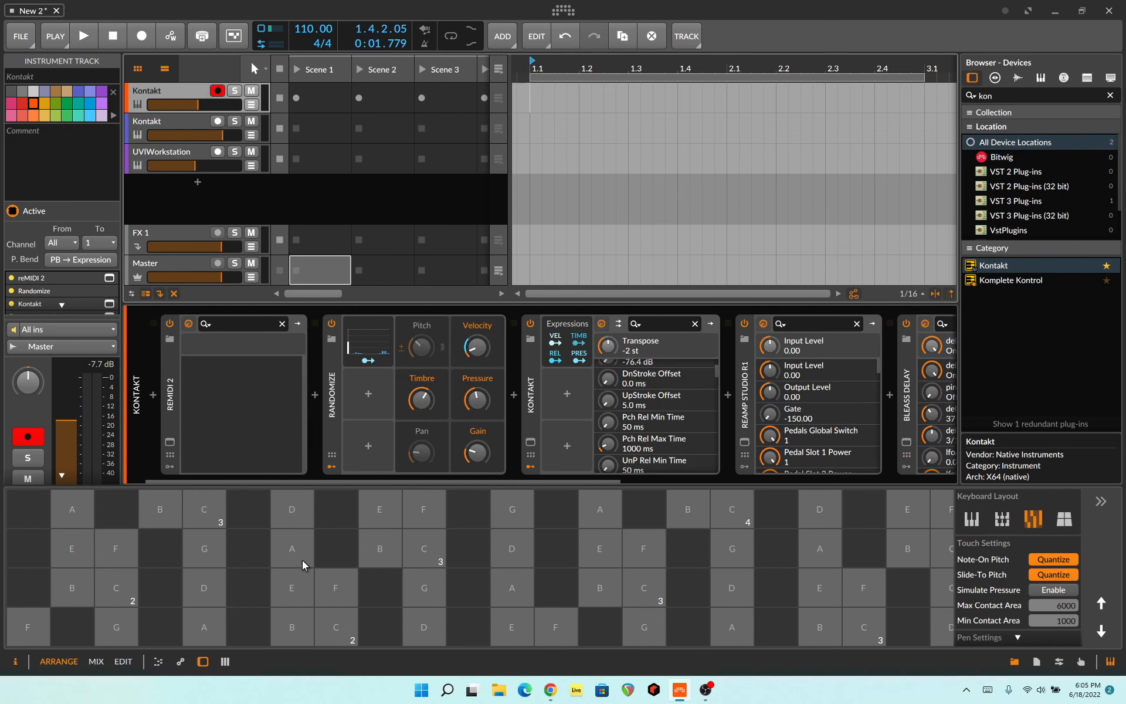
pyautogui.click(332, 638)
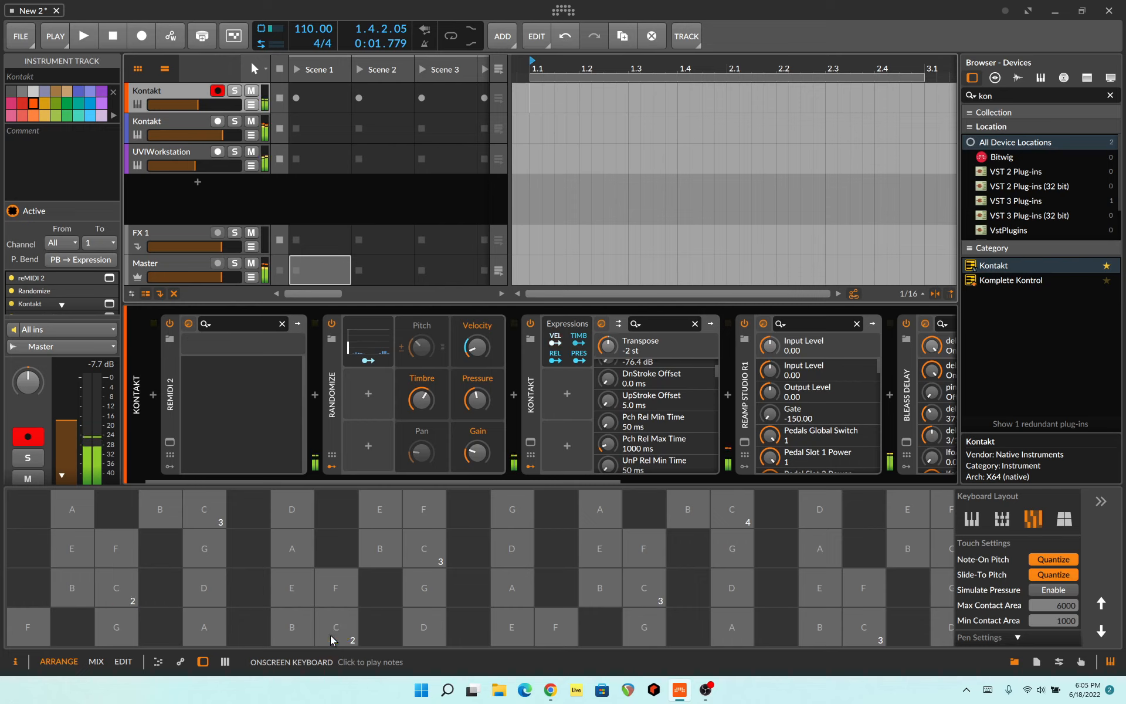
pyautogui.moveTo(222, 135); pyautogui.dragTo(219, 135)
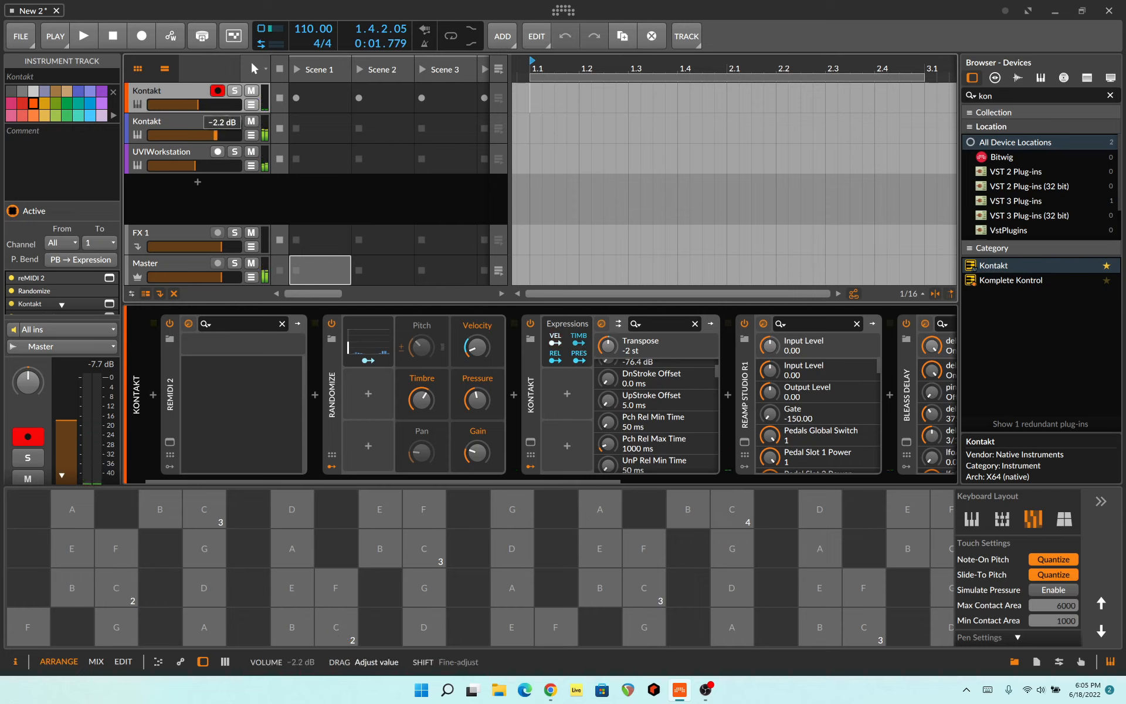
pyautogui.click(235, 121)
pyautogui.click(348, 637)
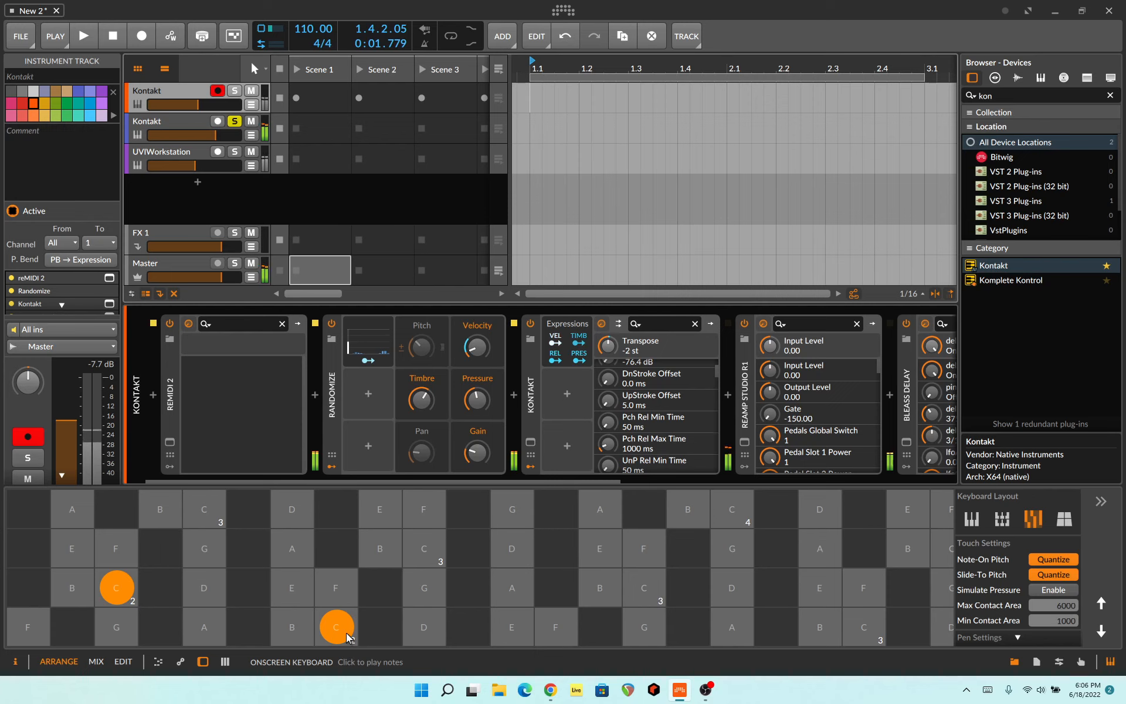
# Disable the Note Receiver on the soloed second Kontakt track and compare how C2 plays directly
pyautogui.click(166, 122)
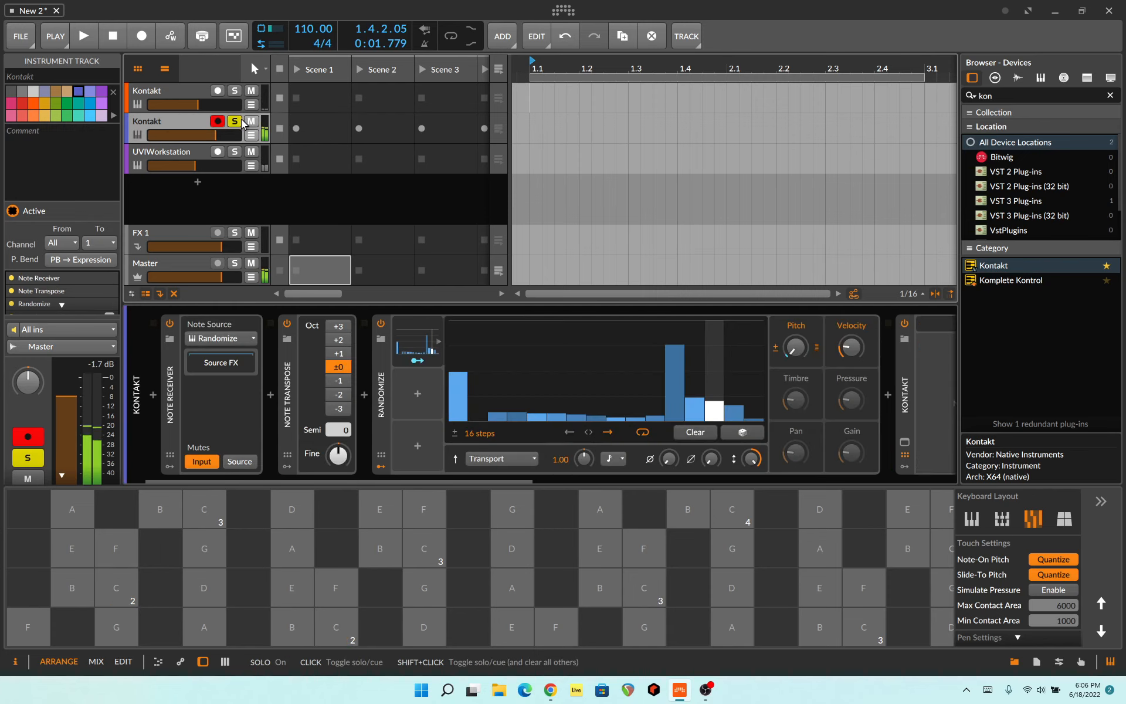
pyautogui.click(344, 632)
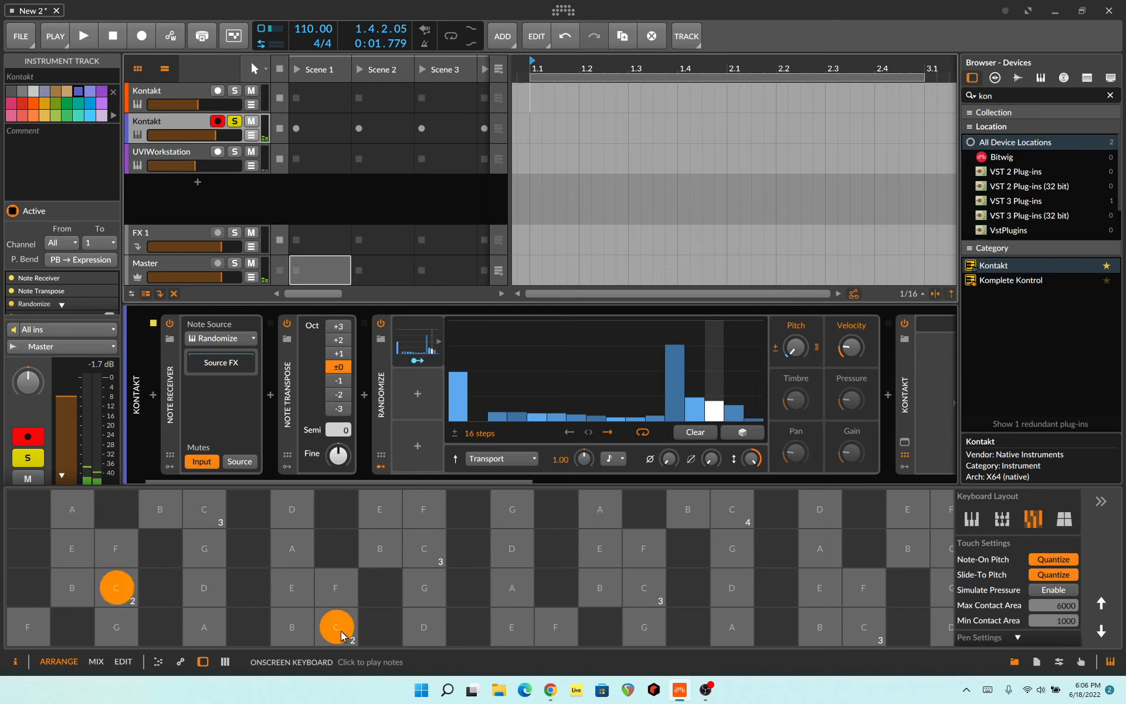
pyautogui.click(169, 324)
pyautogui.click(346, 629)
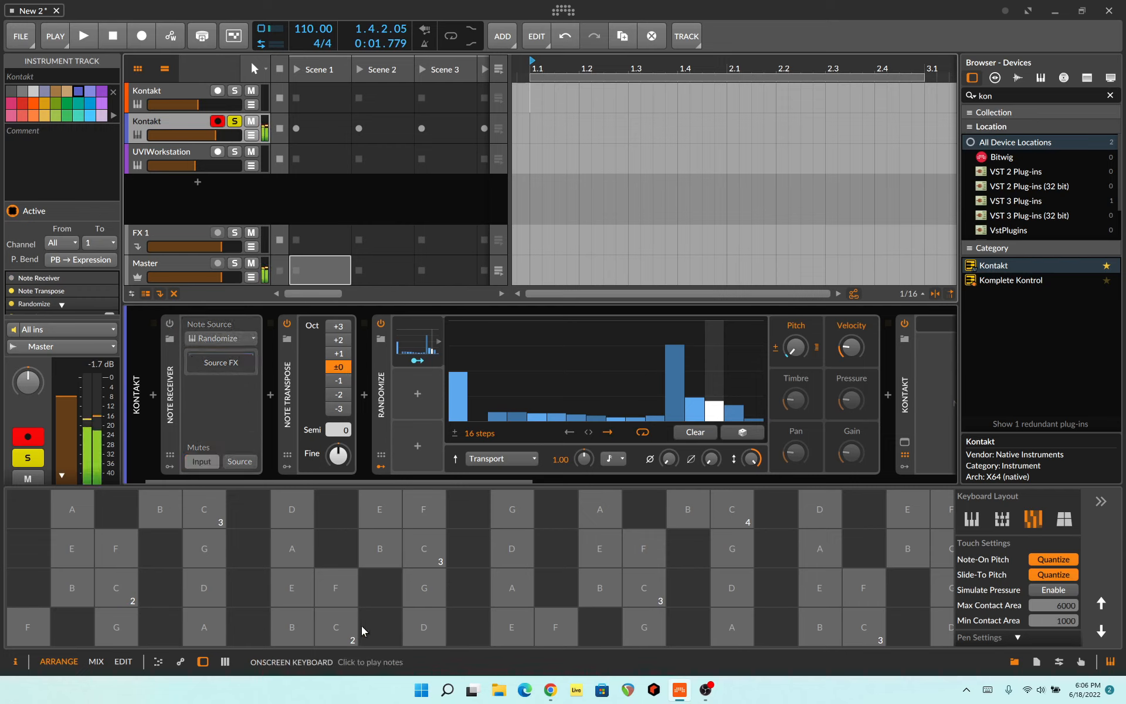
# Play C#2 repeatedly on the soloed second Kontakt track to hear its randomised note variations without the Note Receiver
pyautogui.click(367, 628)
pyautogui.click(407, 626)
pyautogui.click(406, 626)
pyautogui.click(392, 626)
pyautogui.click(392, 626)
pyautogui.click(392, 626)
pyautogui.click(391, 626)
pyautogui.click(392, 626)
pyautogui.click(392, 626)
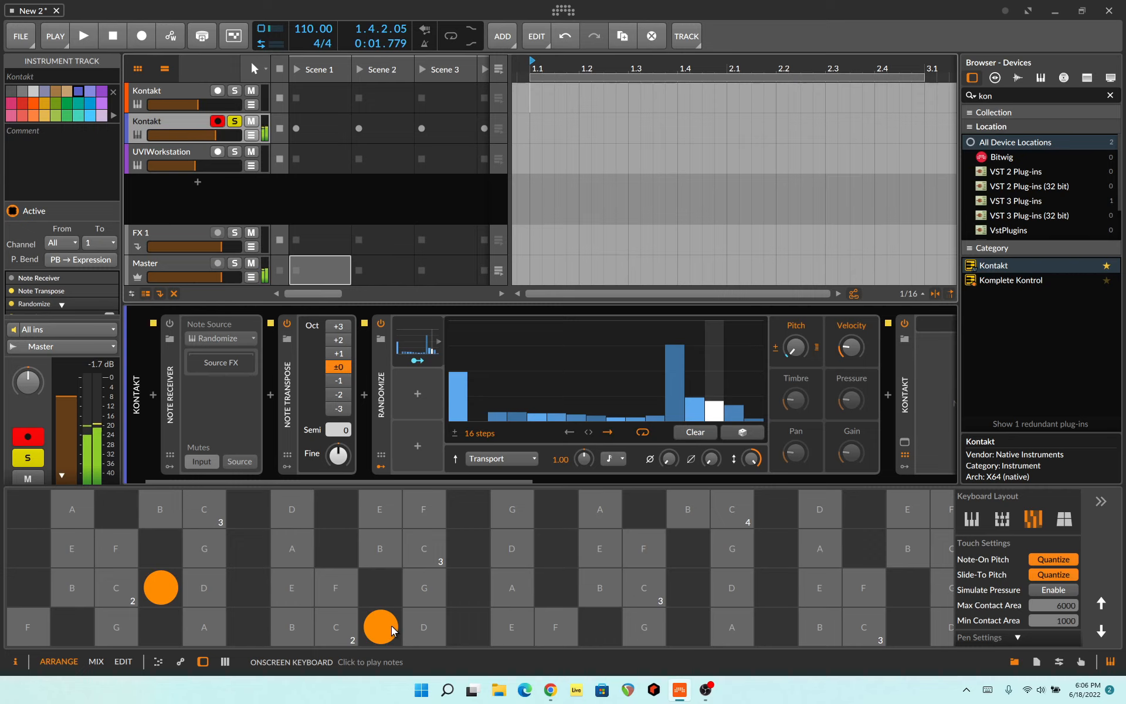
pyautogui.click(392, 628)
pyautogui.click(392, 626)
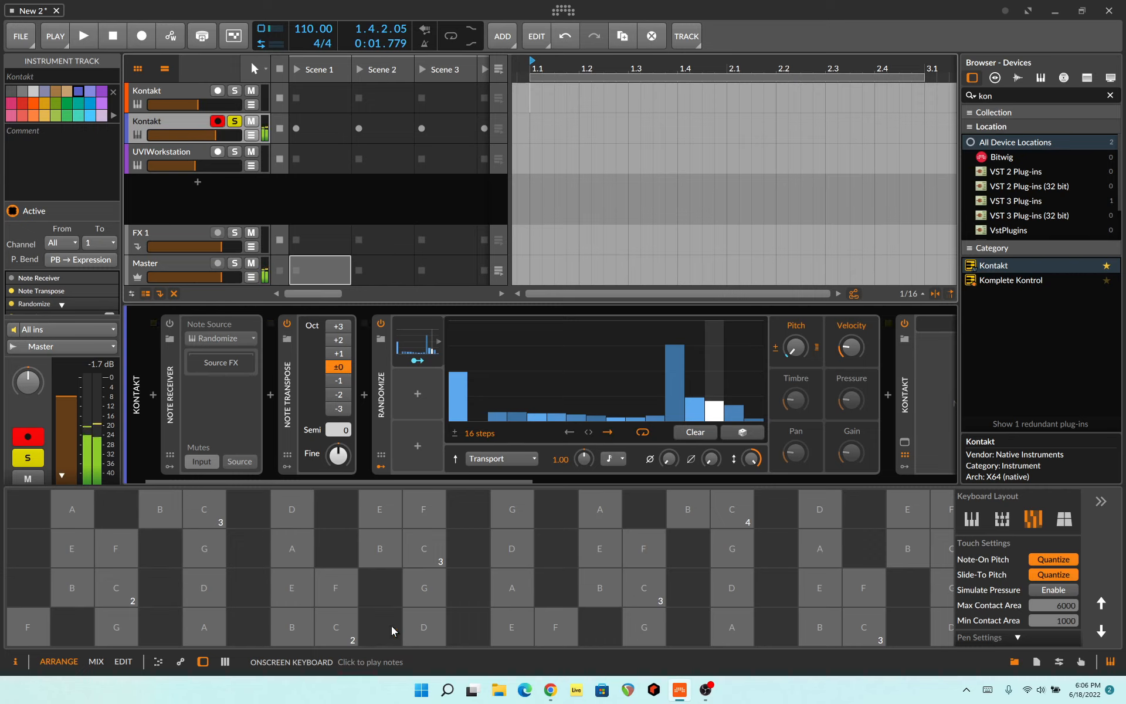
pyautogui.click(392, 626)
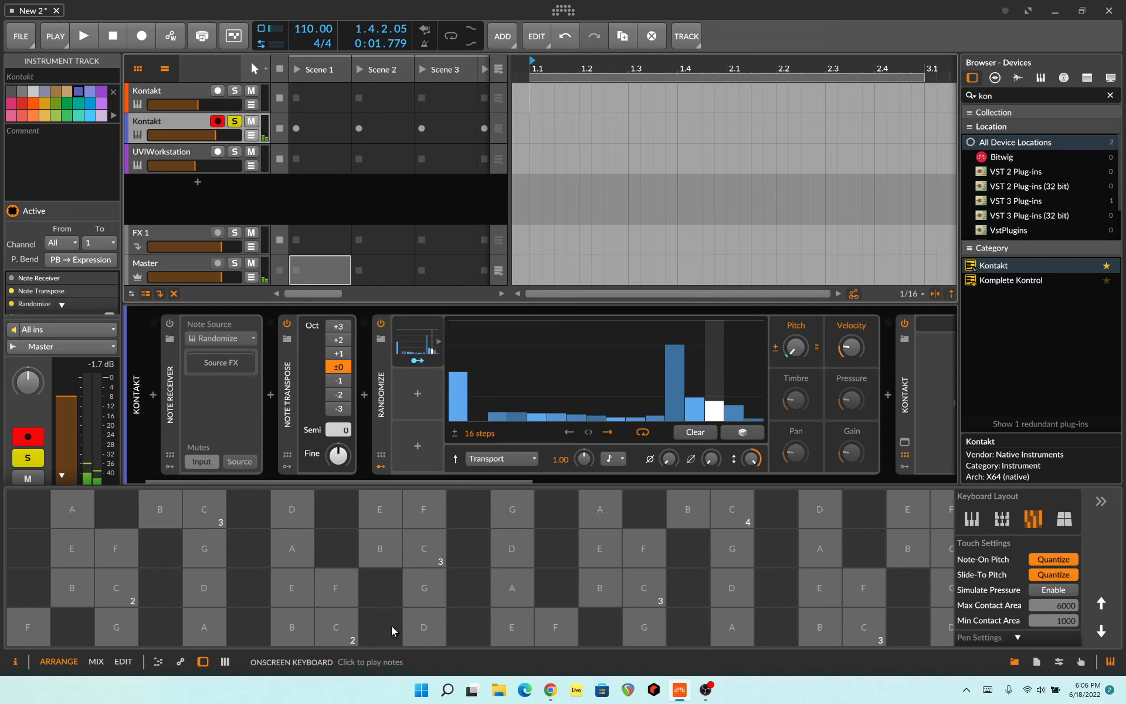
pyautogui.click(391, 625)
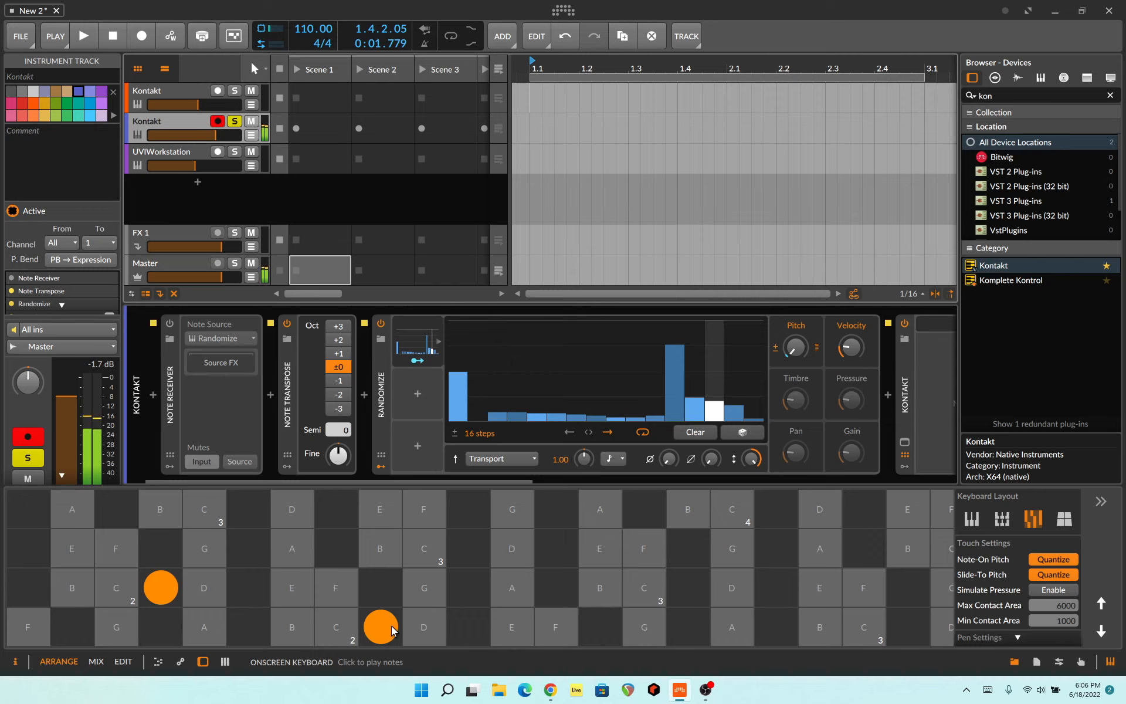
# Keep auditioning C#2 on the soloed second Kontakt track to compare successive randomised notes
pyautogui.click(392, 625)
pyautogui.click(392, 625)
pyautogui.click(392, 625)
pyautogui.click(392, 625)
pyautogui.click(392, 626)
pyautogui.click(392, 629)
pyautogui.click(392, 629)
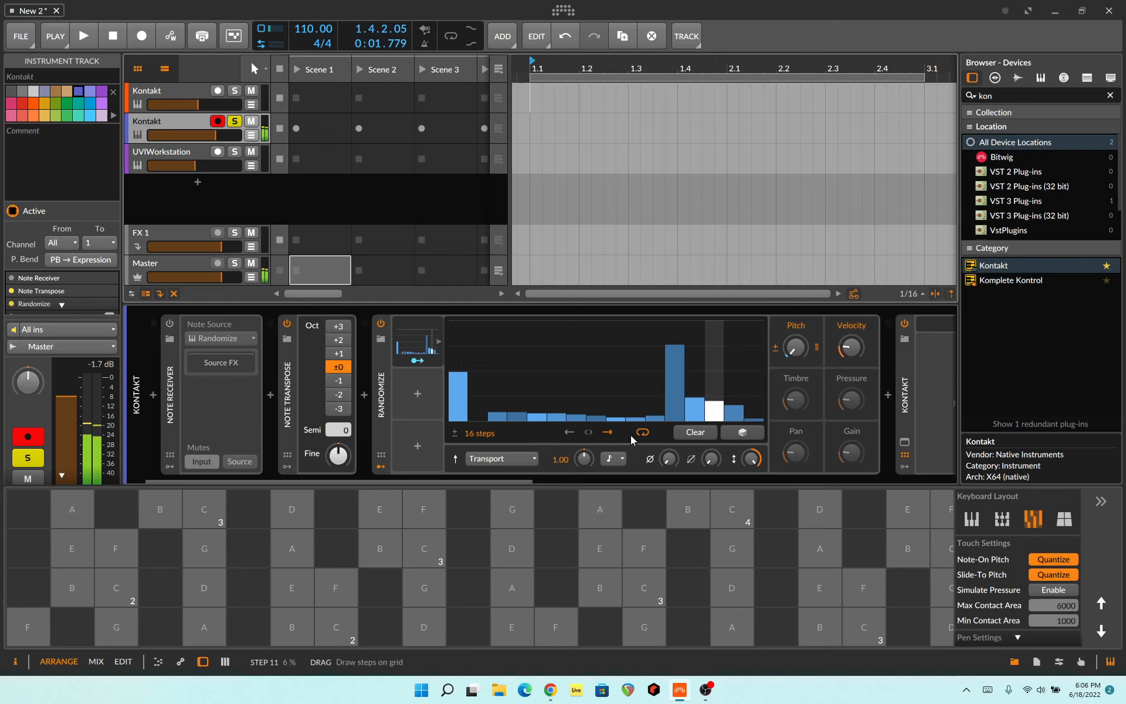
# Show what the Steps modulator controls in Randomize and audition C2 on the second Kontakt track with the transport running
pyautogui.click(417, 362)
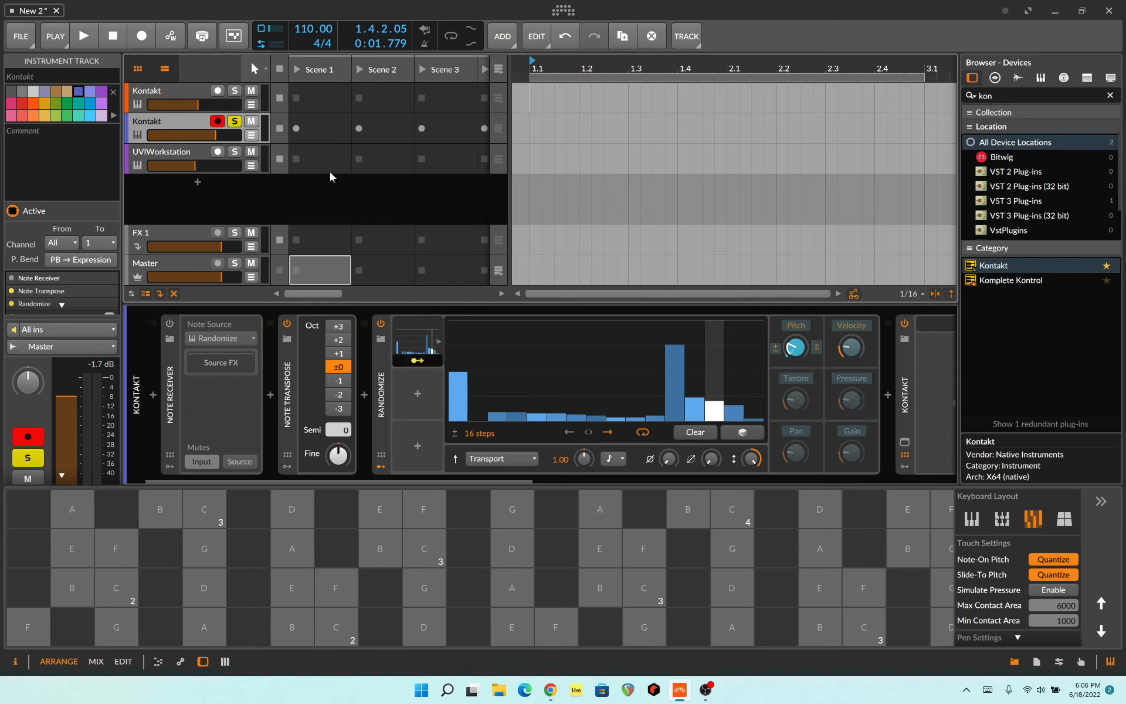
pyautogui.click(84, 35)
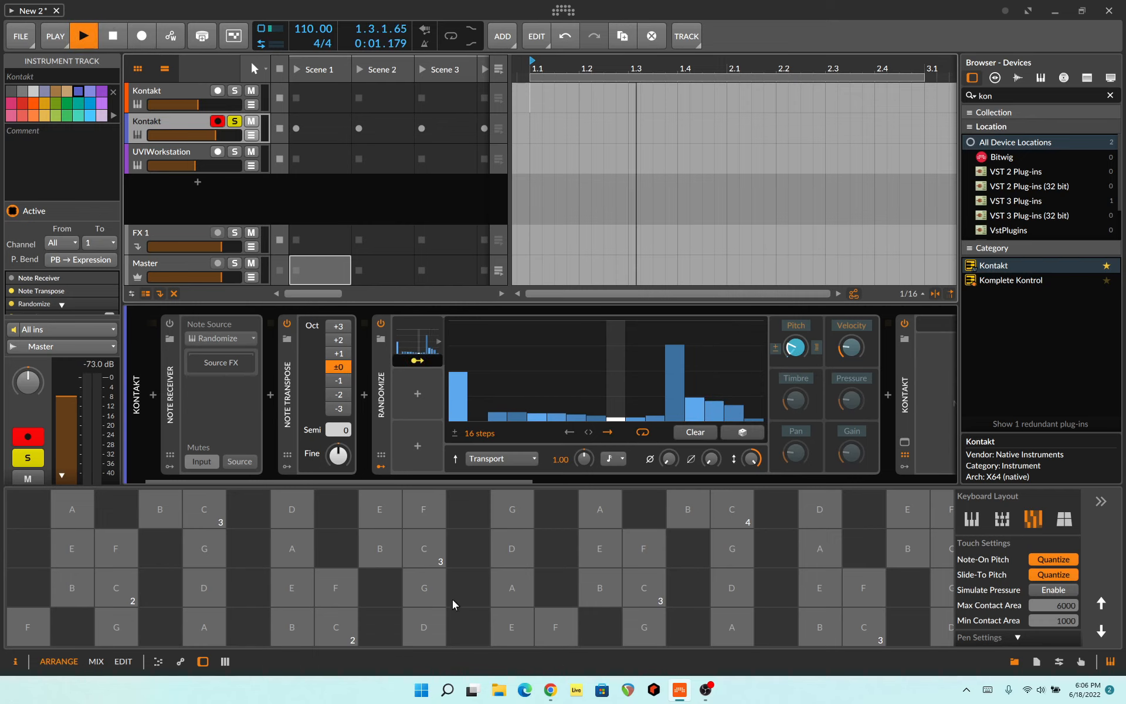
pyautogui.click(334, 626)
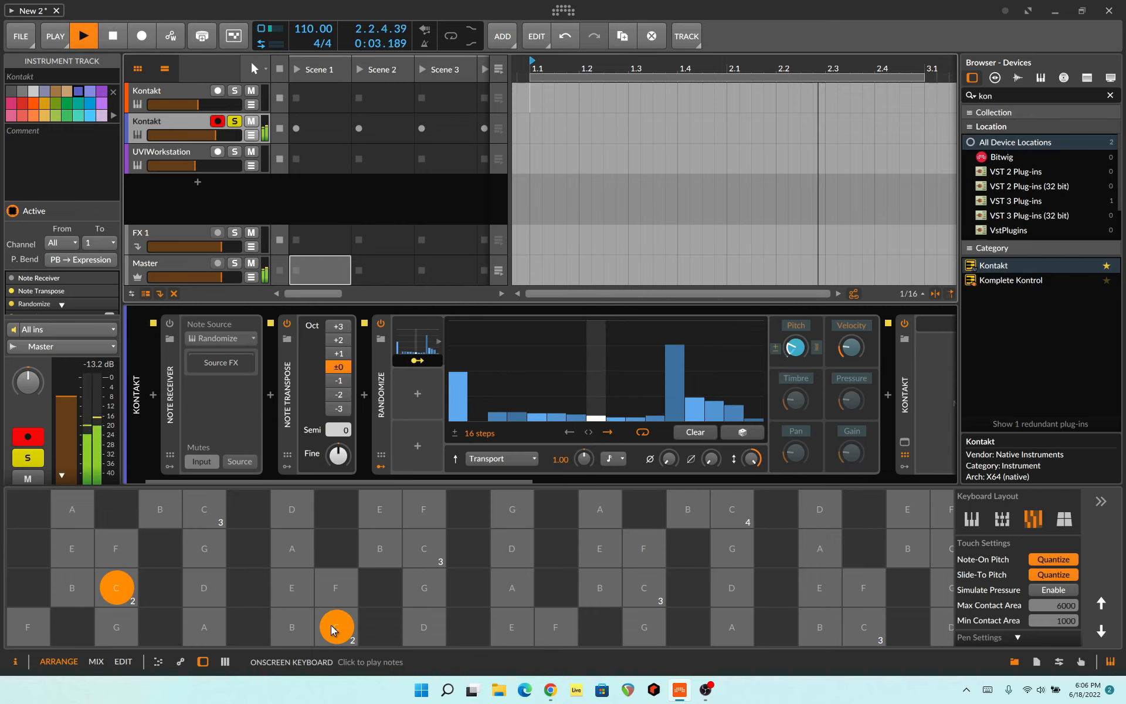
pyautogui.click(331, 630)
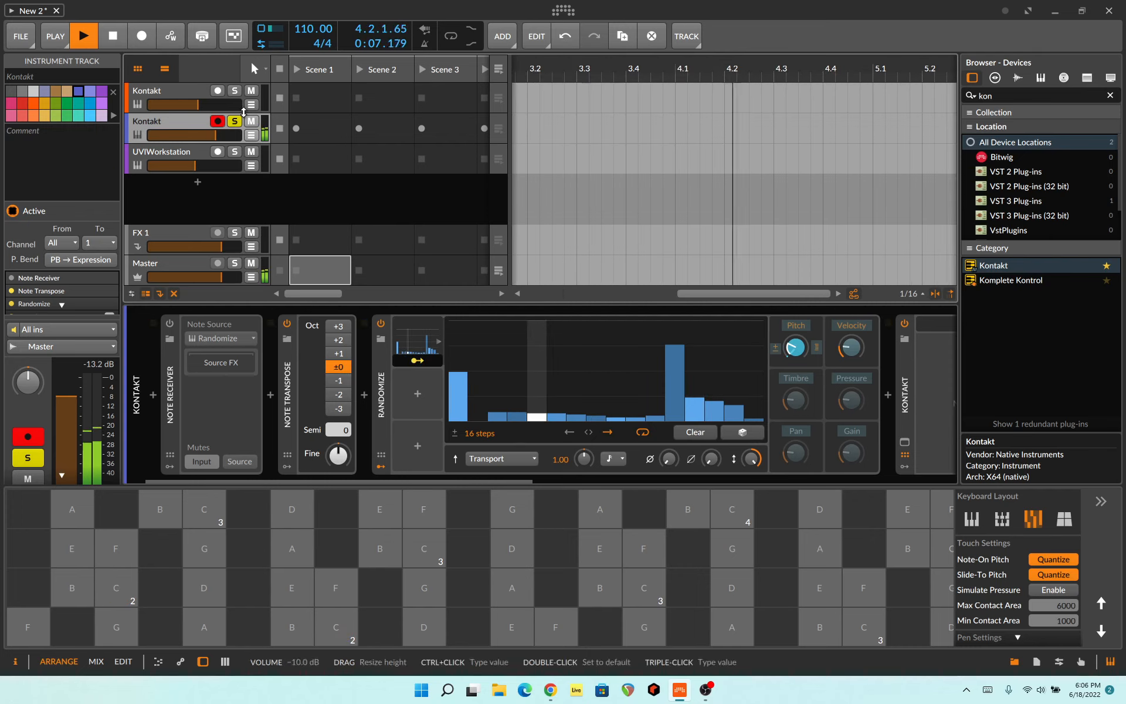
# Enable the transport loop and audition C2 from the first Kontakt track during playback, stopping the transport at the end
pyautogui.click(452, 36)
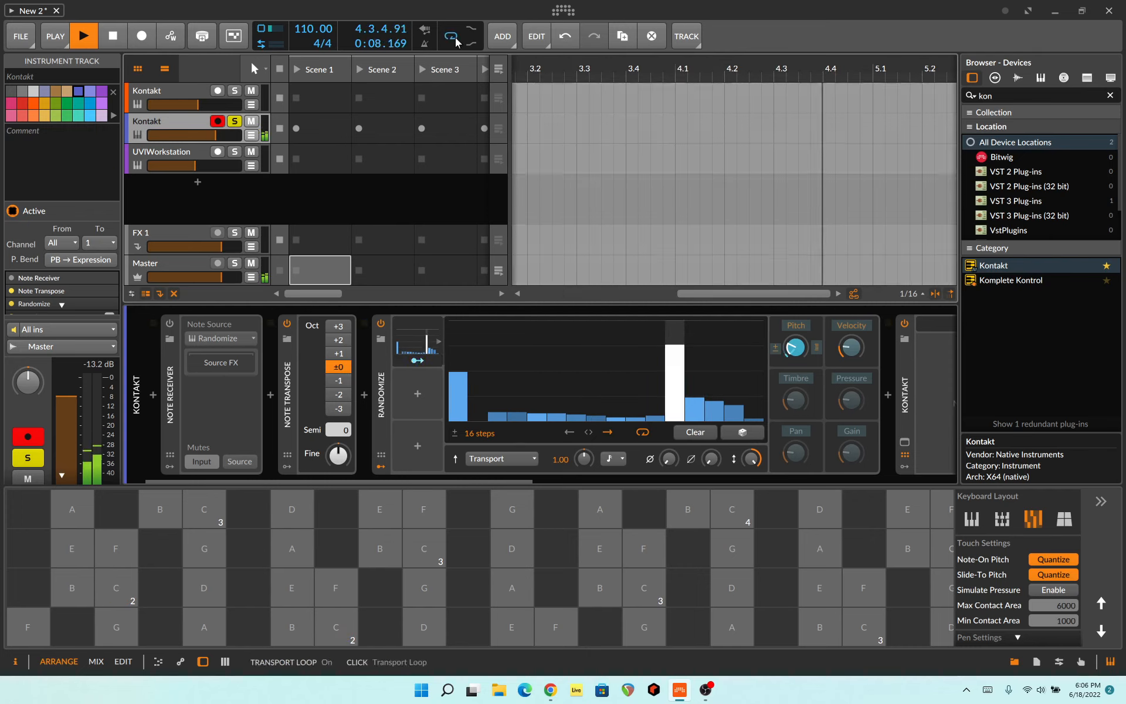
pyautogui.click(113, 36)
pyautogui.click(177, 97)
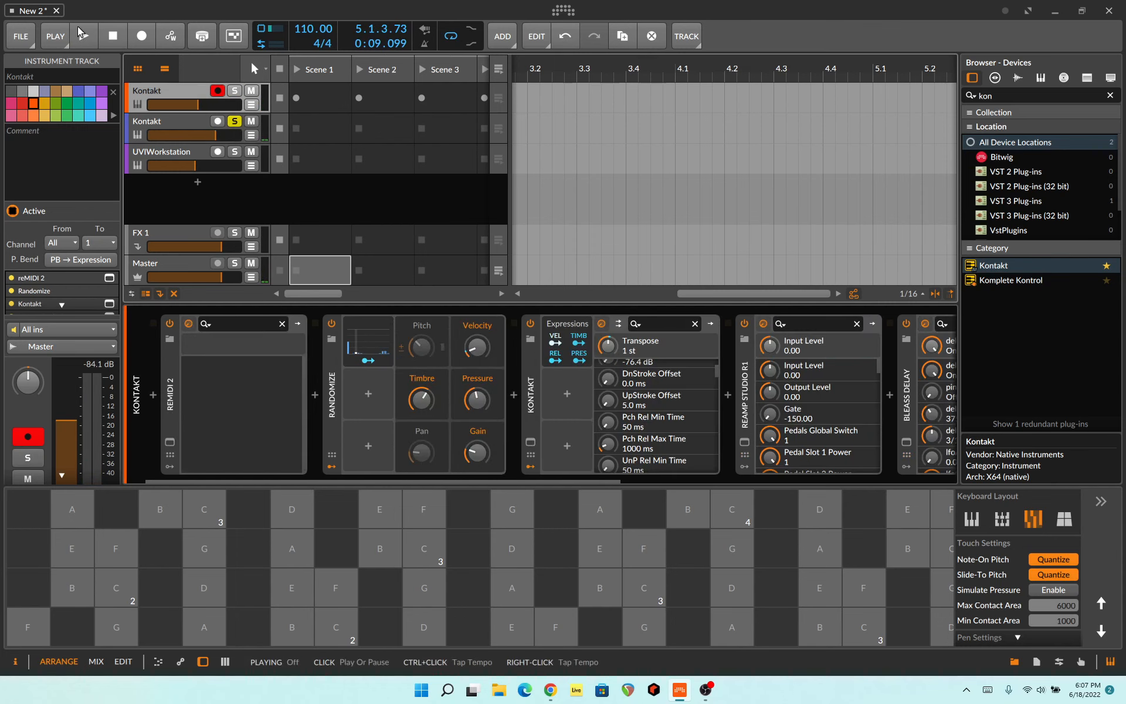
pyautogui.press('space')
pyautogui.click(332, 626)
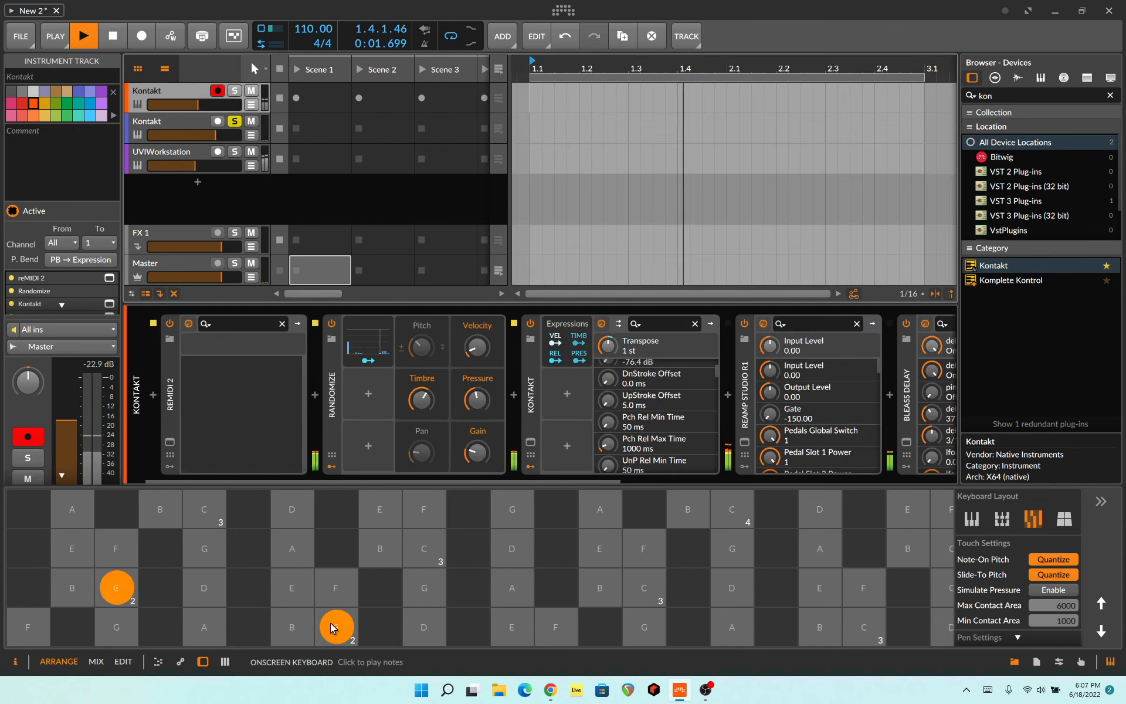
pyautogui.click(113, 36)
pyautogui.click(112, 36)
# Re-enable the Note Receiver on the second Kontakt track, unsolo that track, and select the first Kontakt track
pyautogui.click(176, 126)
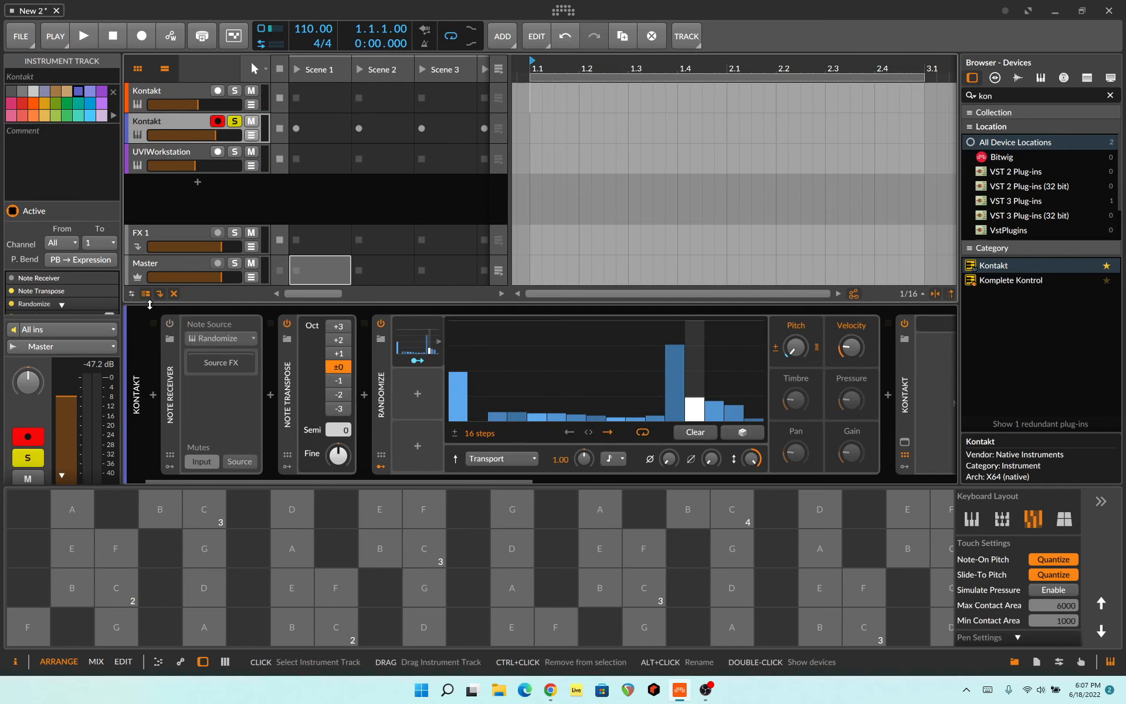
pyautogui.click(170, 324)
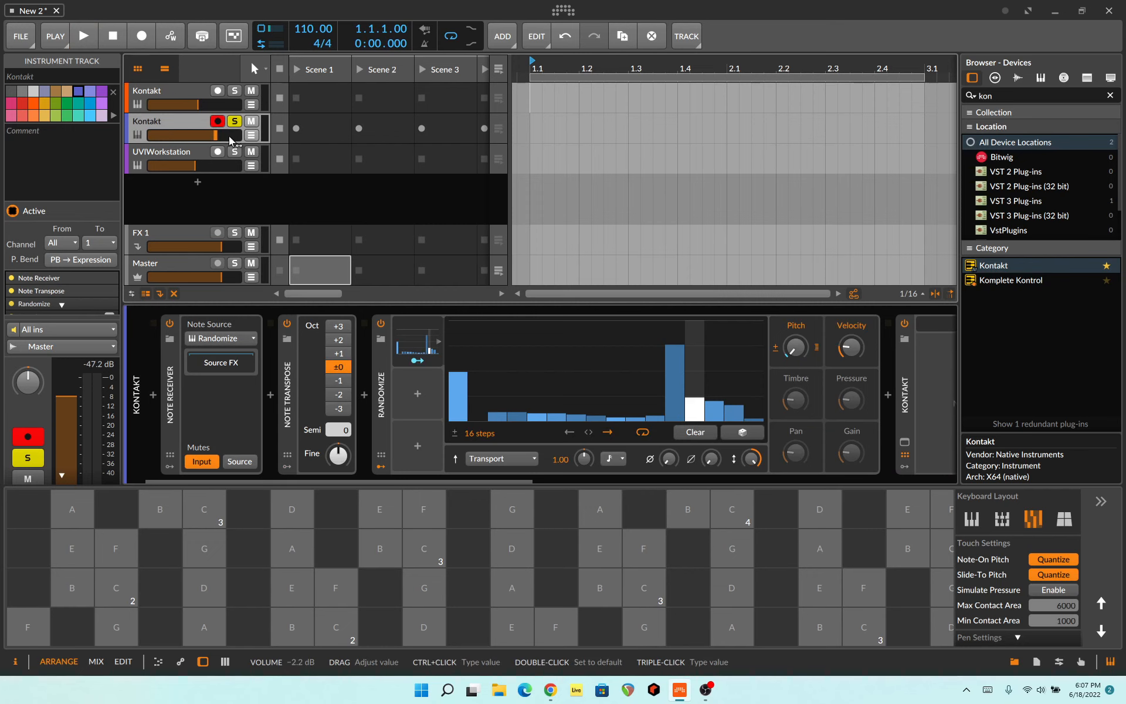
pyautogui.click(203, 96)
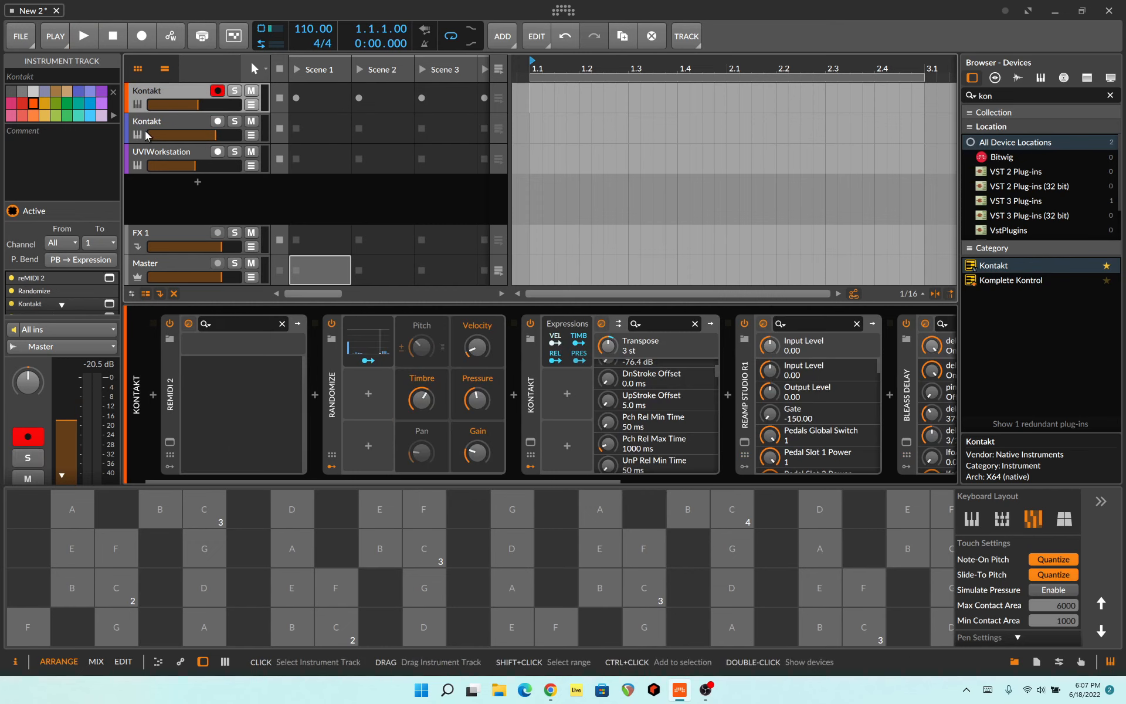
# Audition C2 through all layers with the transport looping, and open the reMIDI 2 plug-in window
pyautogui.click(83, 35)
pyautogui.click(335, 626)
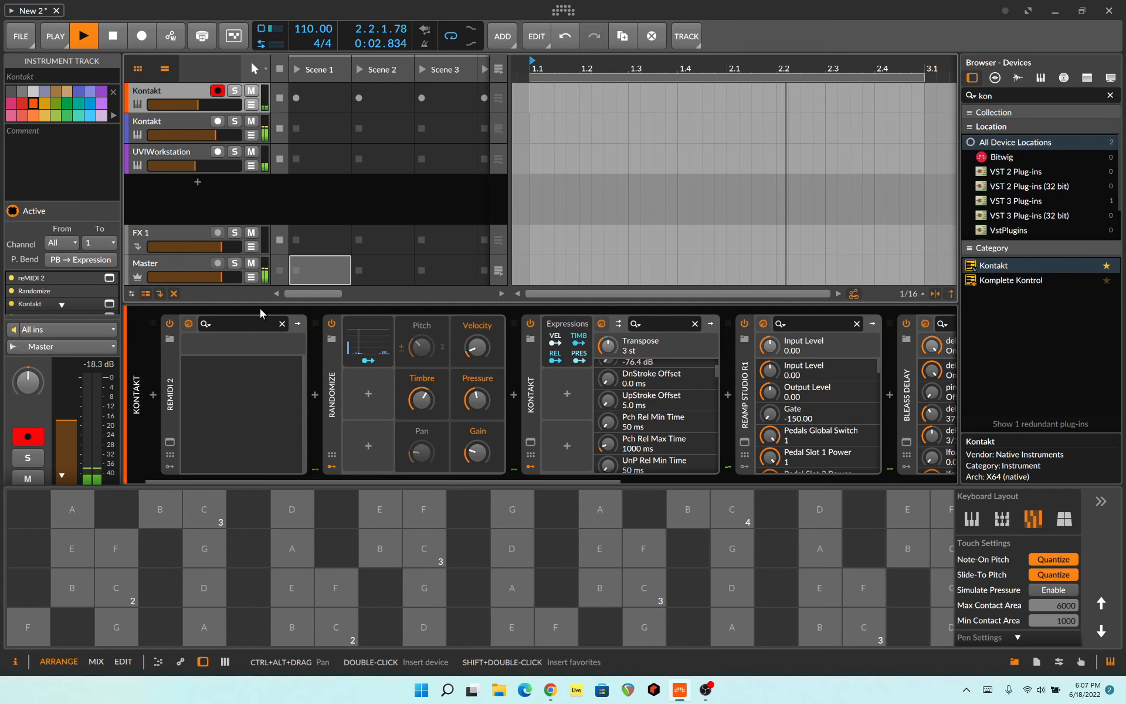
pyautogui.click(170, 455)
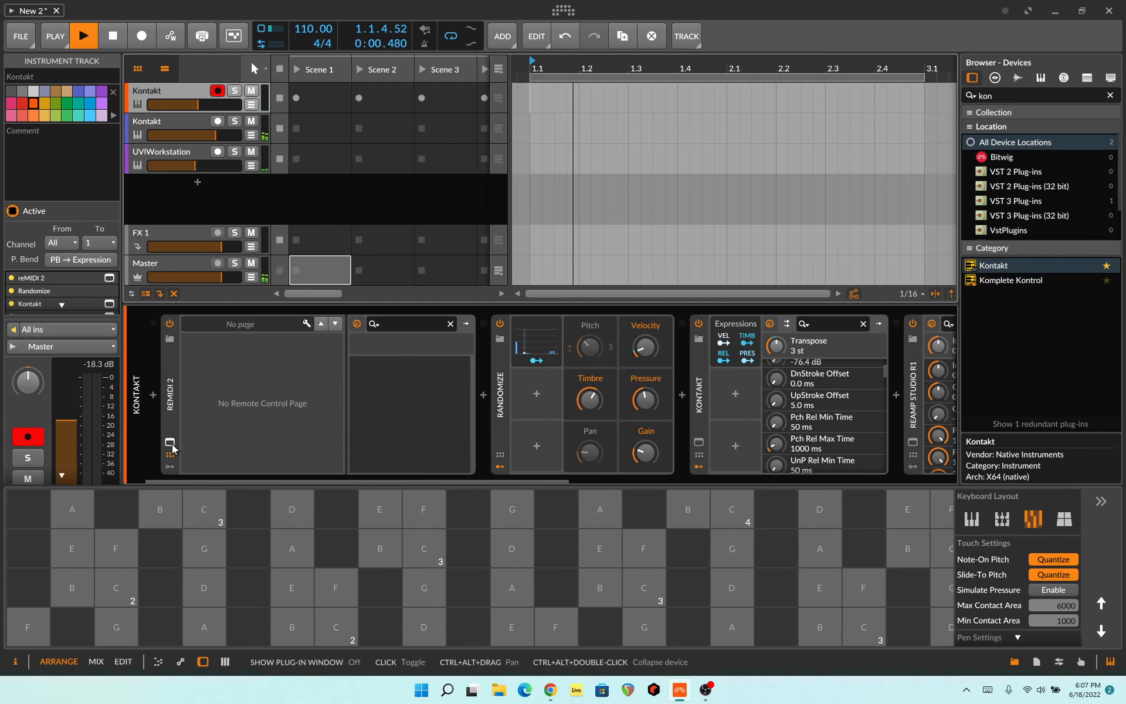
pyautogui.click(170, 441)
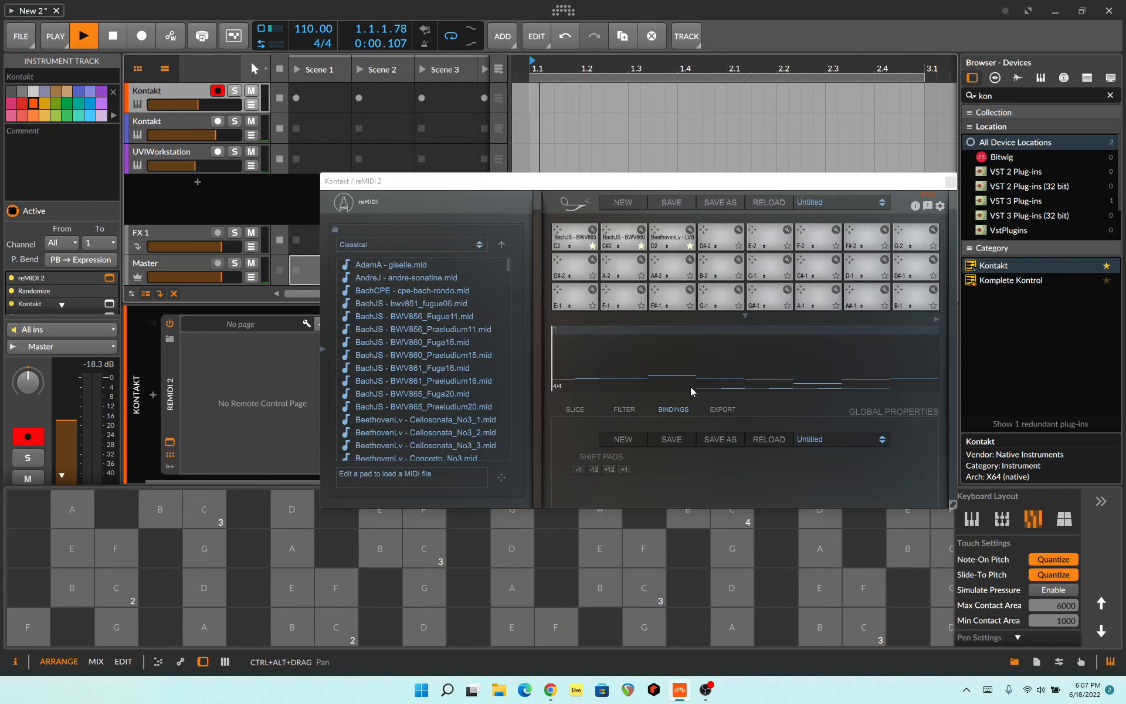
# Trigger reMIDI 2's C2, C#2 and D2 pads from the onscreen keyboard to compare their phrases across the layers
pyautogui.click(326, 629)
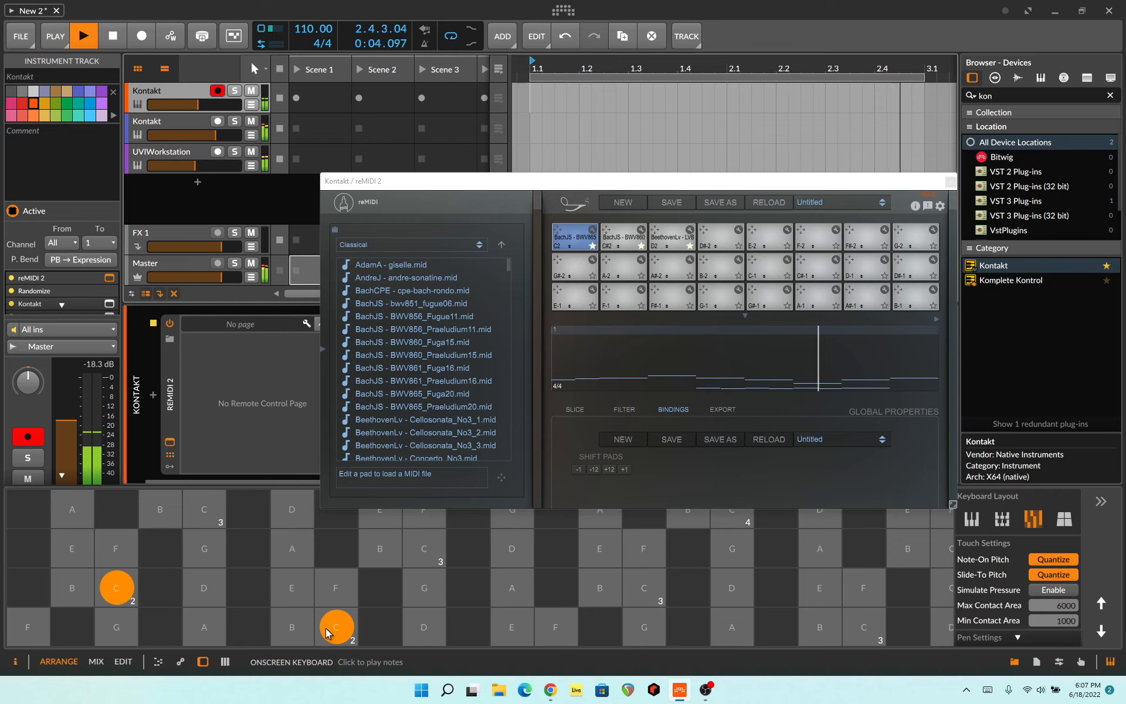
pyautogui.click(365, 629)
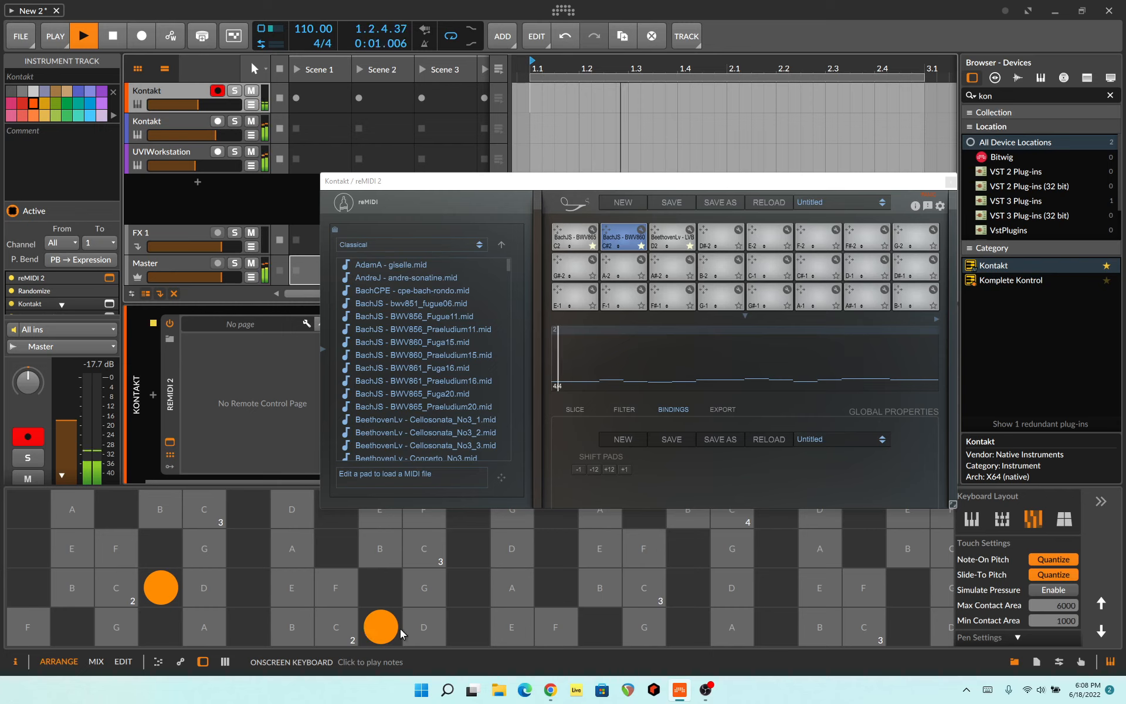
pyautogui.moveTo(401, 633); pyautogui.dragTo(416, 634)
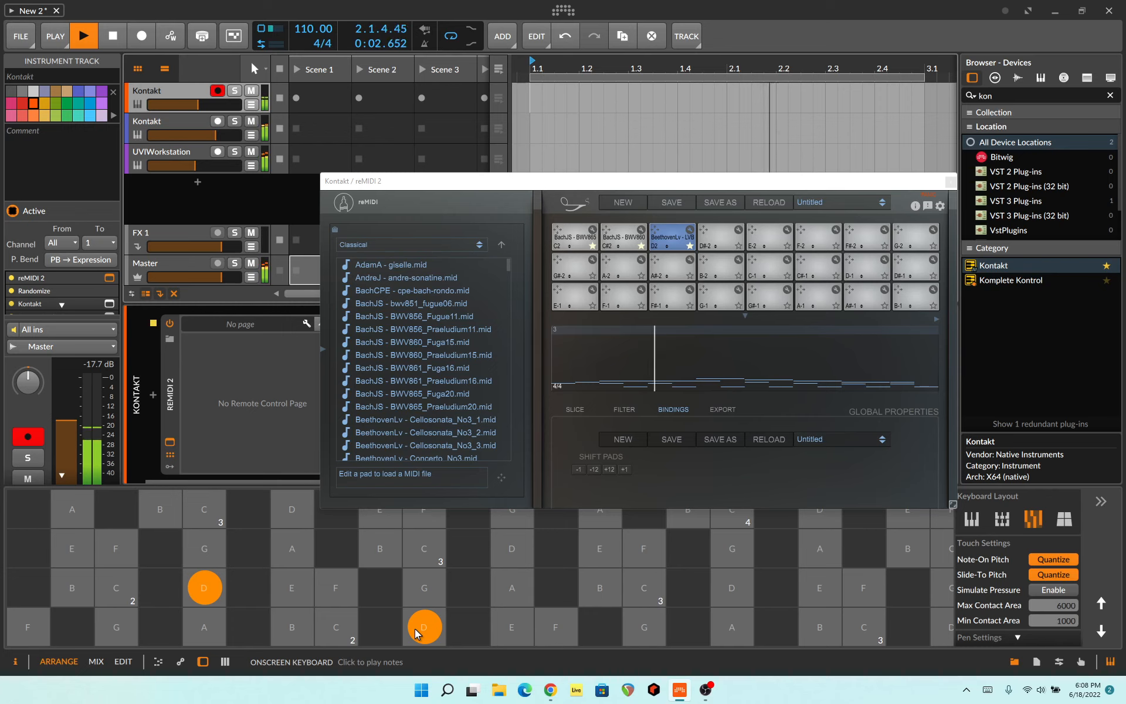
pyautogui.moveTo(416, 633); pyautogui.dragTo(336, 633)
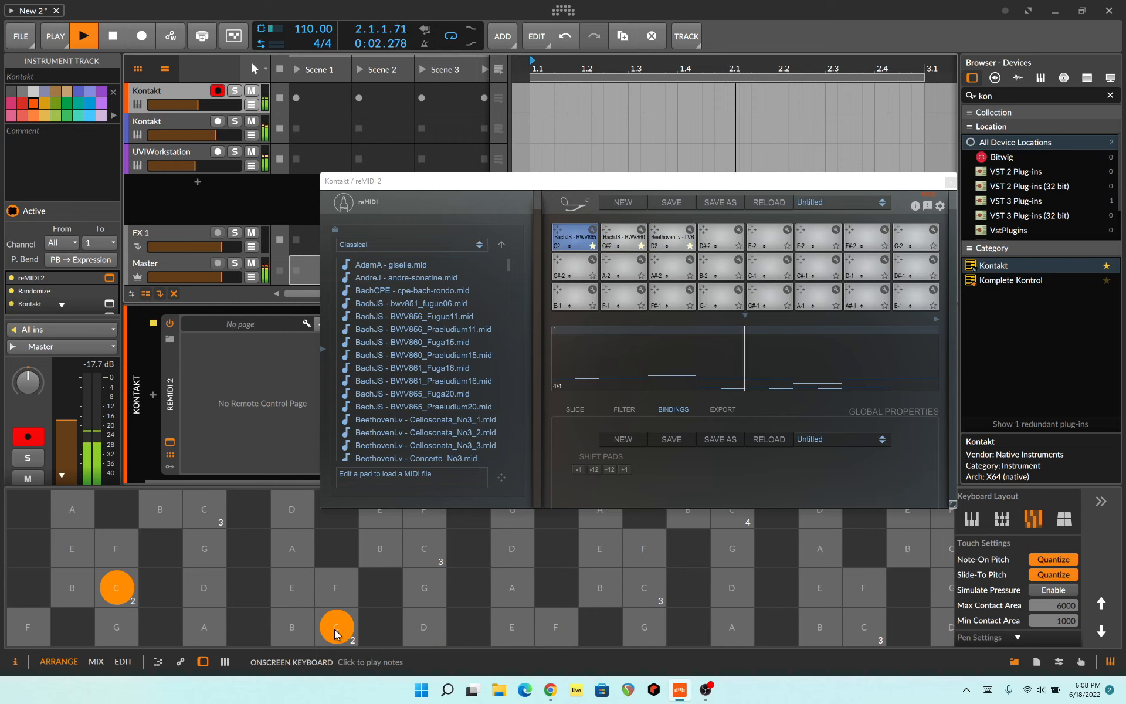
pyautogui.click(353, 628)
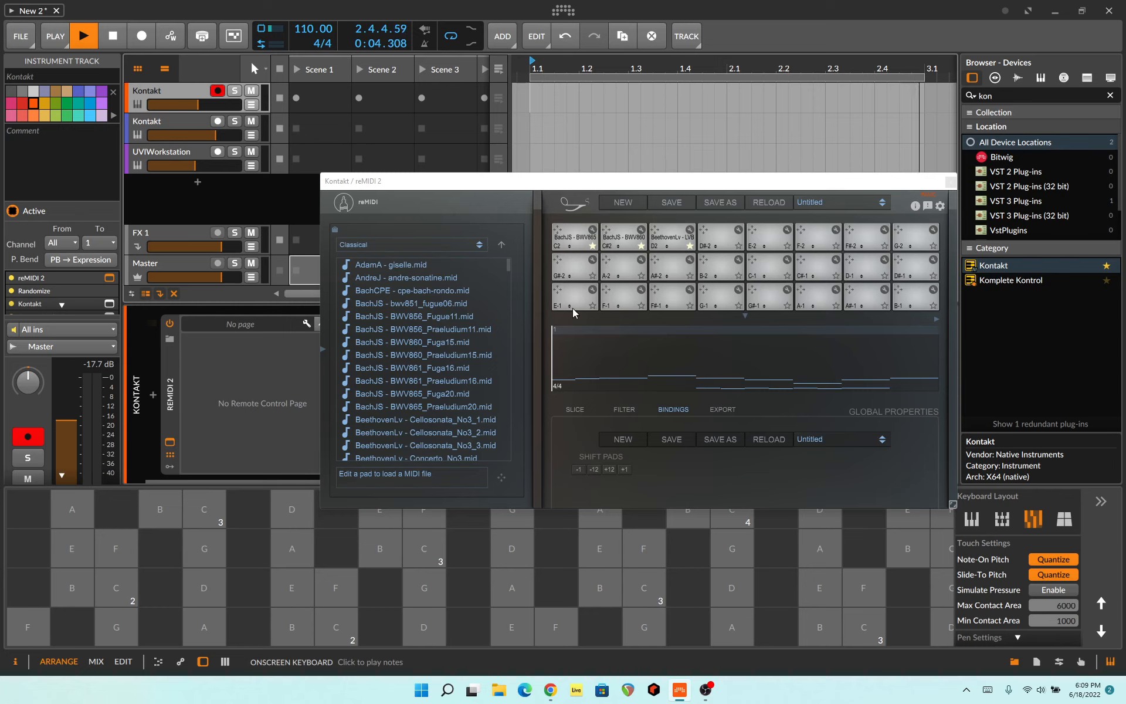
pyautogui.click(612, 236)
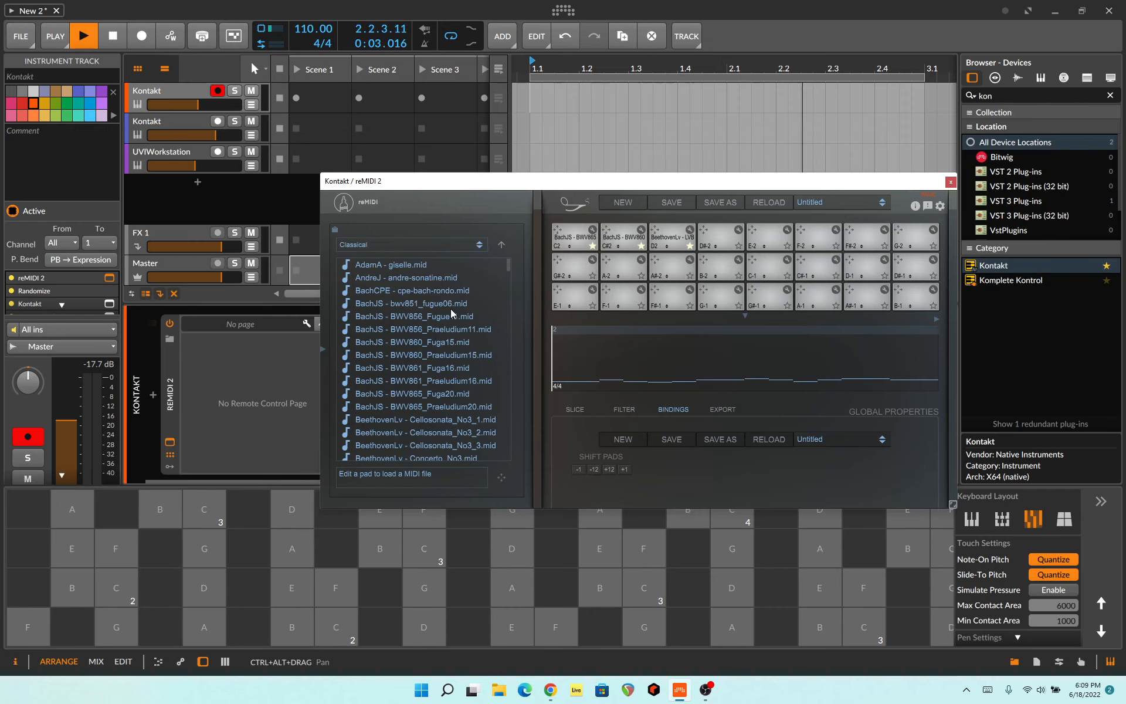
# Load BeethovenLv - LVB_Sonate_57_2.mid onto reMIDI 2's fourth pad and bind that pad to D#2
pyautogui.scroll(-5, 450, 311)
pyautogui.moveTo(423, 408); pyautogui.dragTo(717, 243)
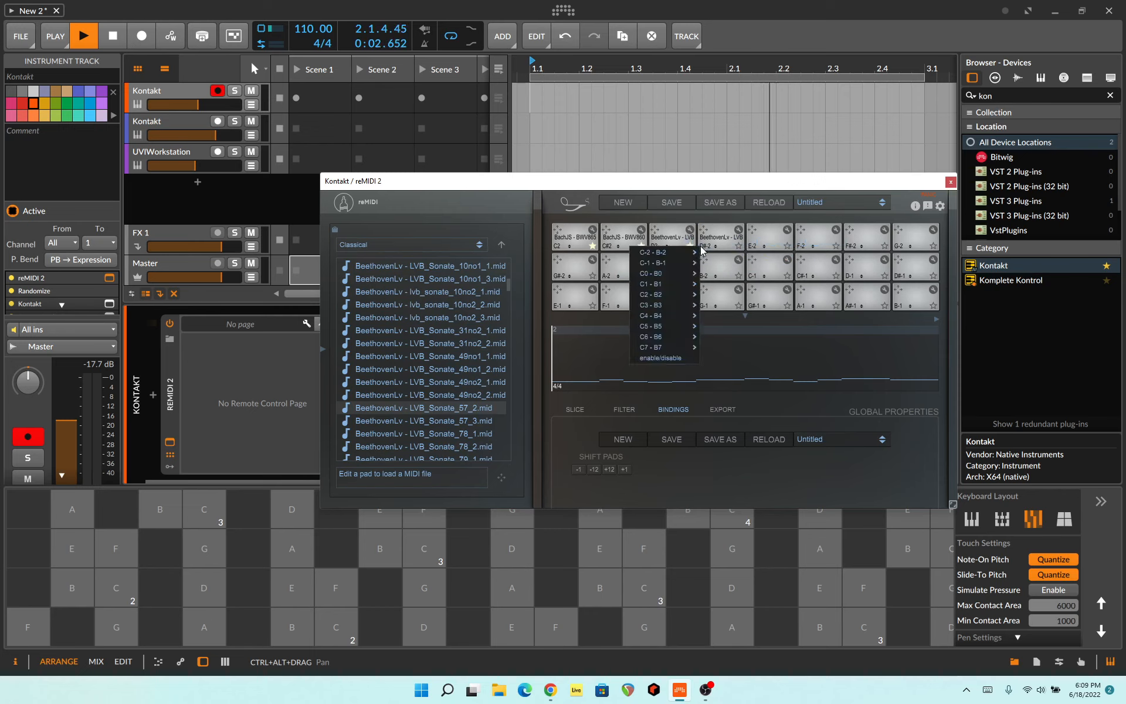
pyautogui.click(701, 248)
pyautogui.moveTo(673, 297)
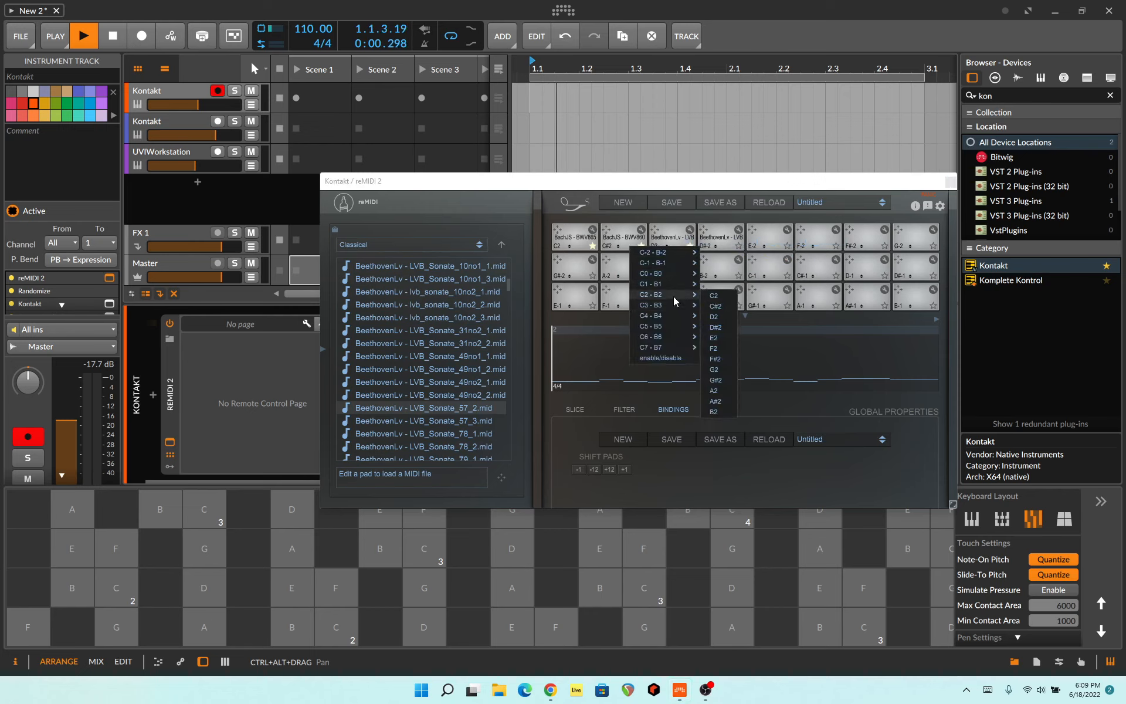
pyautogui.click(720, 326)
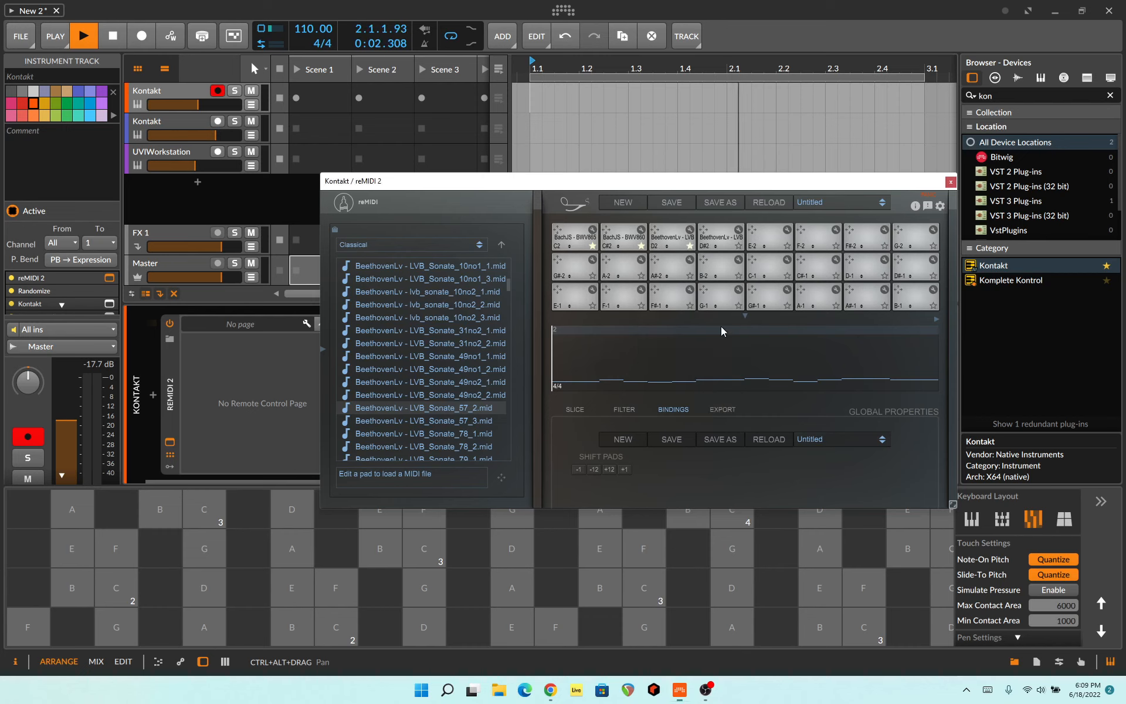
# Play D#2 and D2 alternately to compare the newly loaded Beethoven pad with its neighbour
pyautogui.click(462, 626)
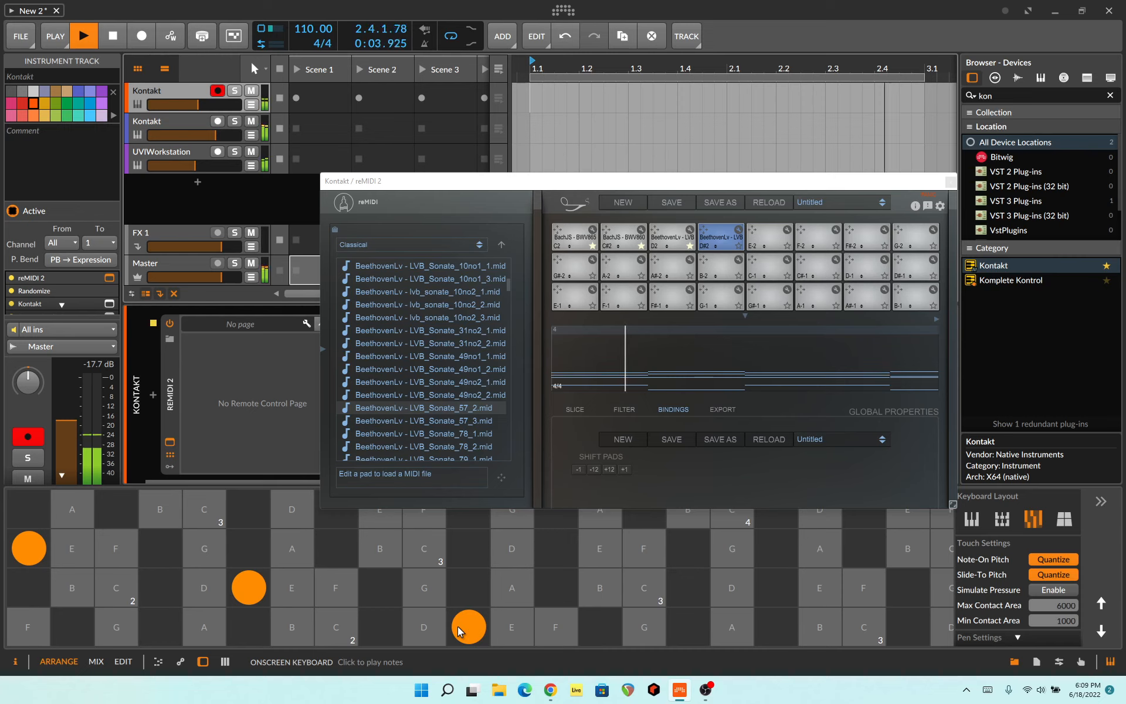
pyautogui.click(444, 632)
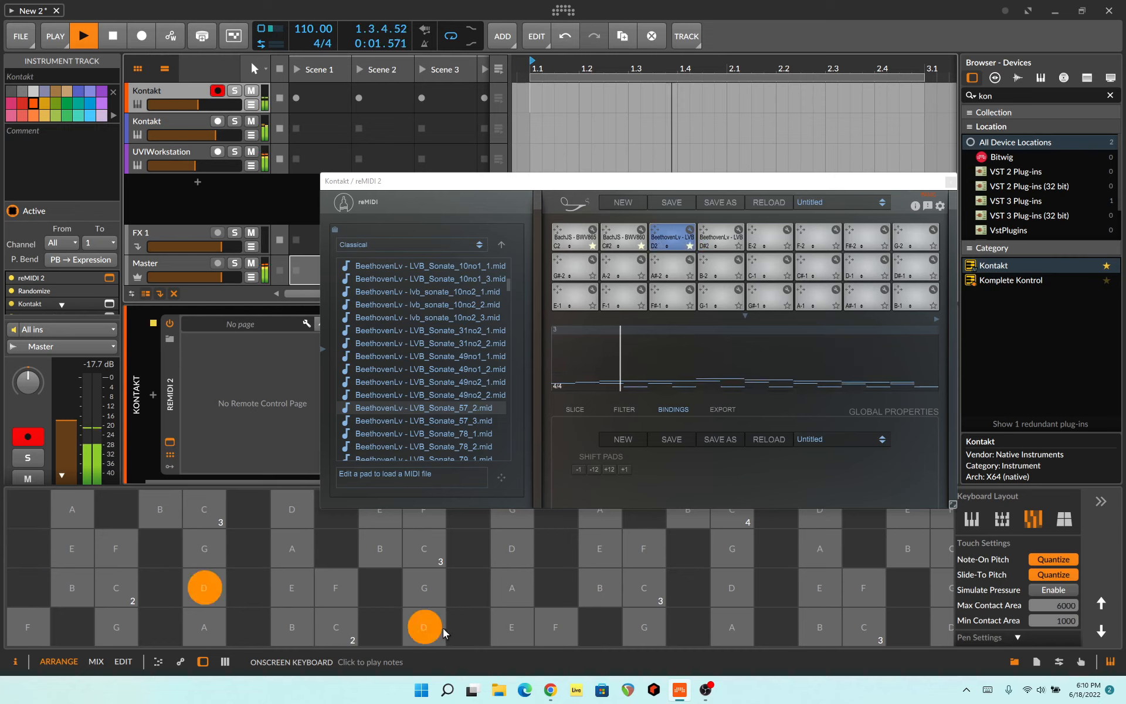
pyautogui.click(466, 629)
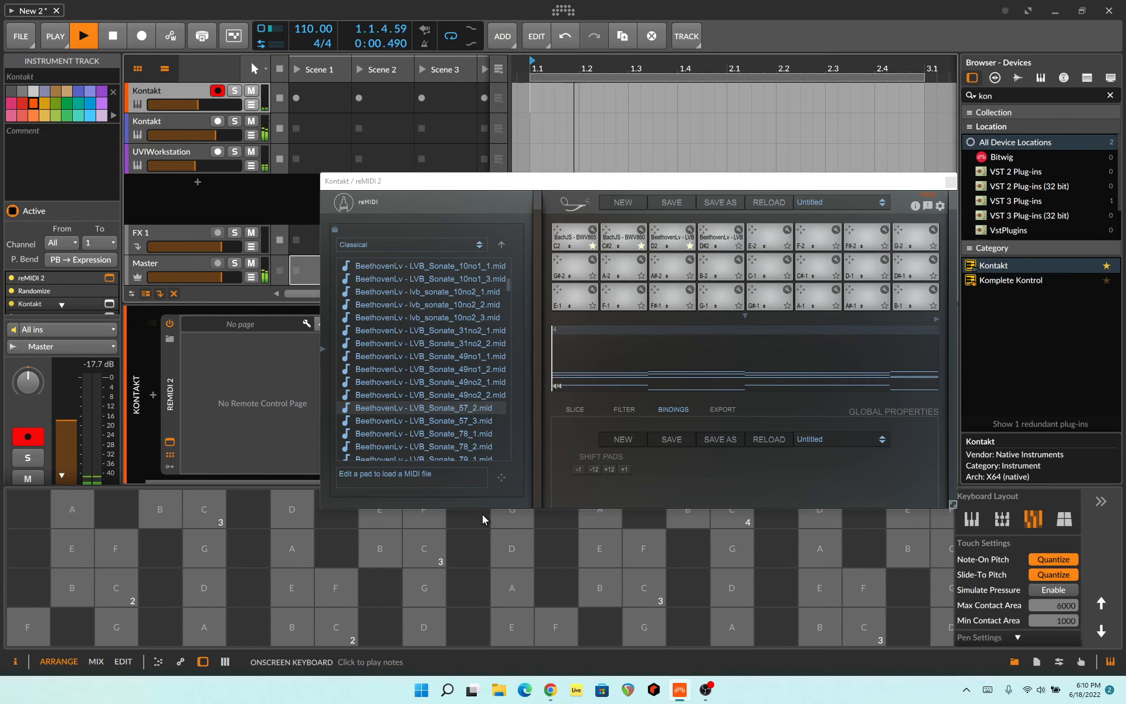
# Load BeethovenLv - sym5-1-guitar-duo.mid onto the fifth pad, bind it to E2, and audition E2
pyautogui.scroll(-10, 446, 367)
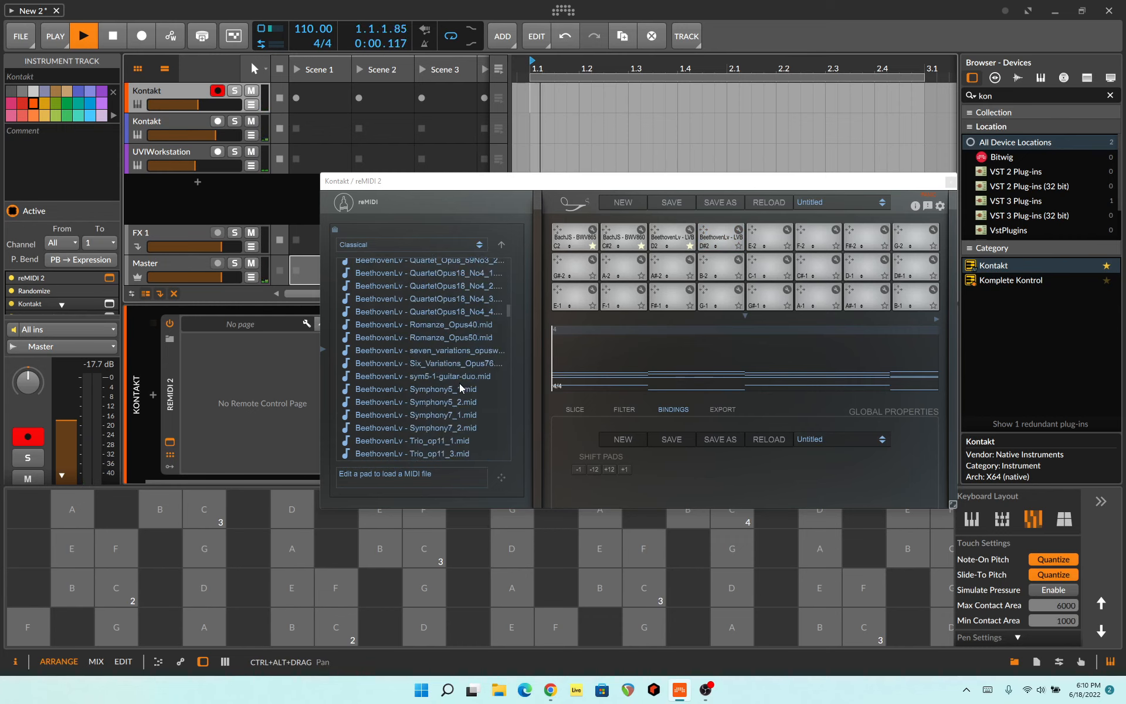
pyautogui.moveTo(460, 381); pyautogui.dragTo(762, 233)
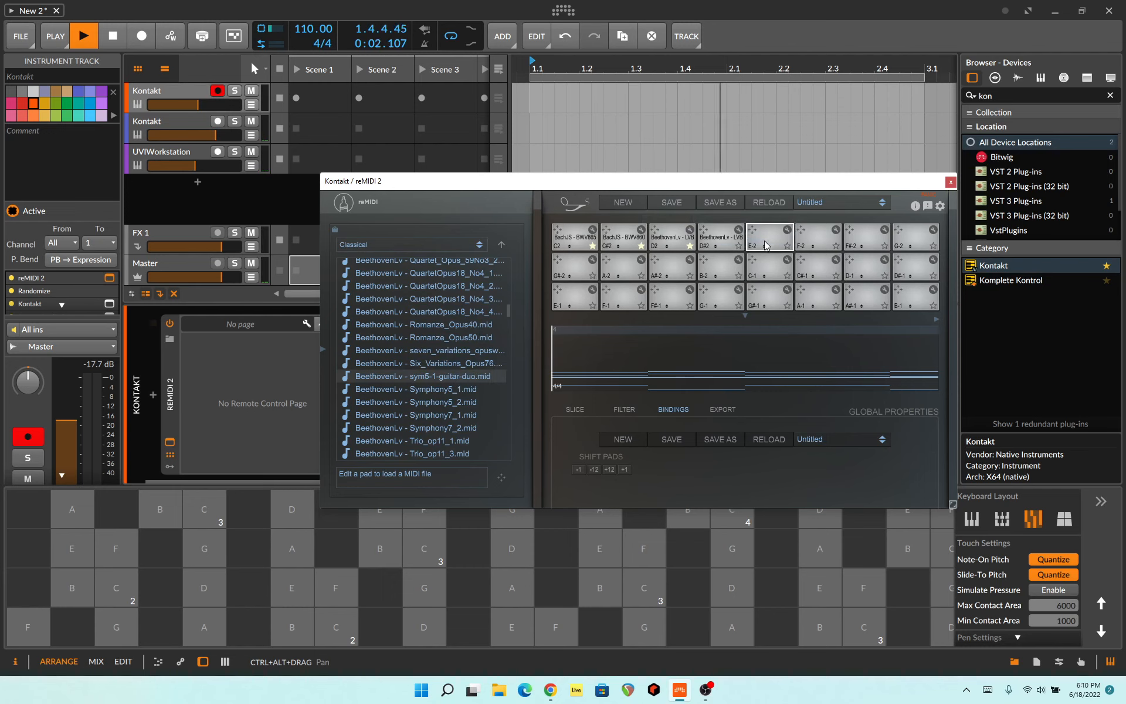
pyautogui.click(755, 247)
pyautogui.moveTo(719, 304)
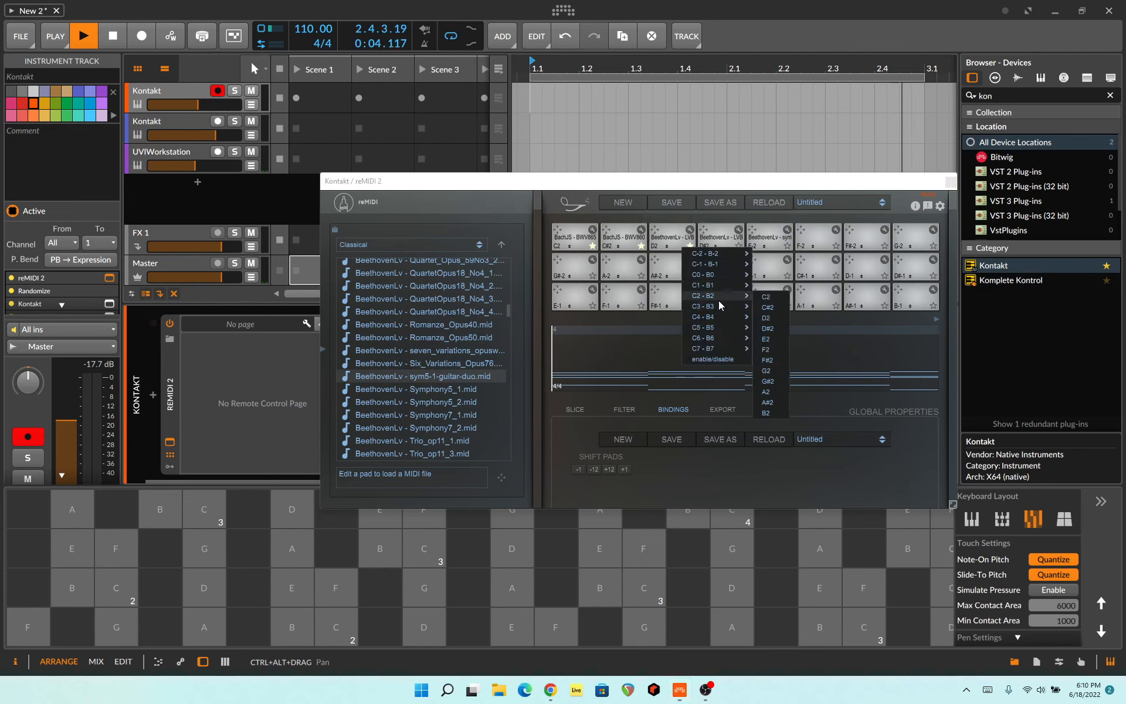
pyautogui.click(771, 336)
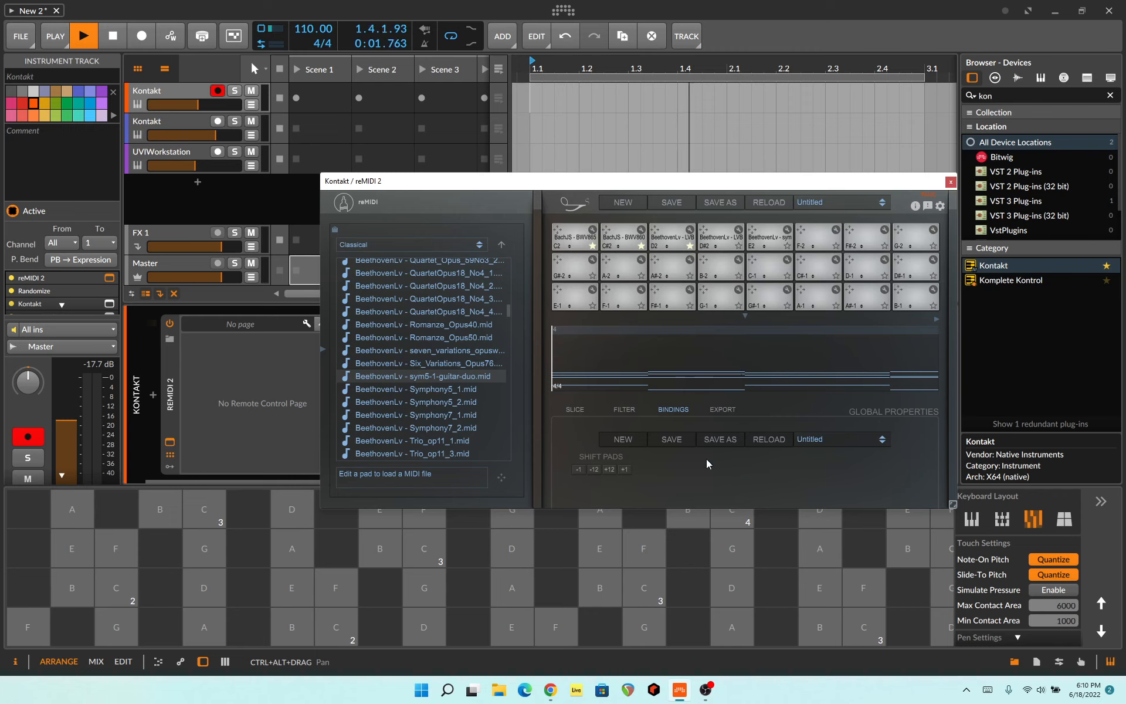
pyautogui.click(509, 628)
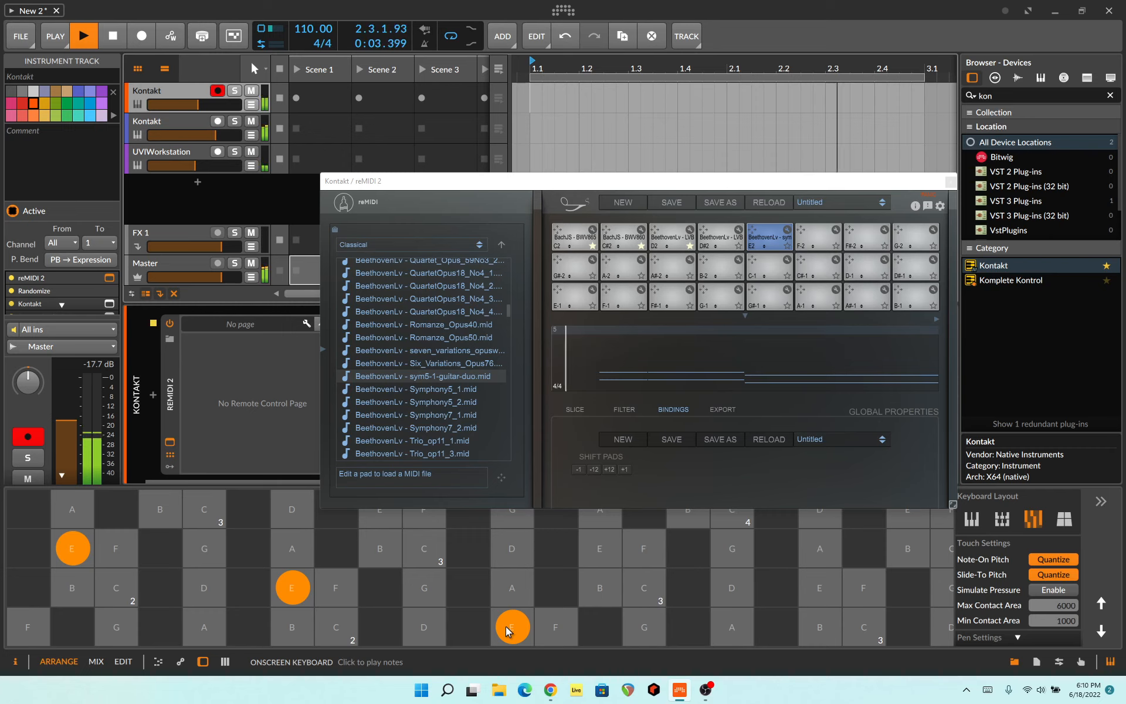
# Set the D#2 pad's slice size to 6 in its pad properties and audition D#2
pyautogui.click(577, 410)
pyautogui.click(739, 230)
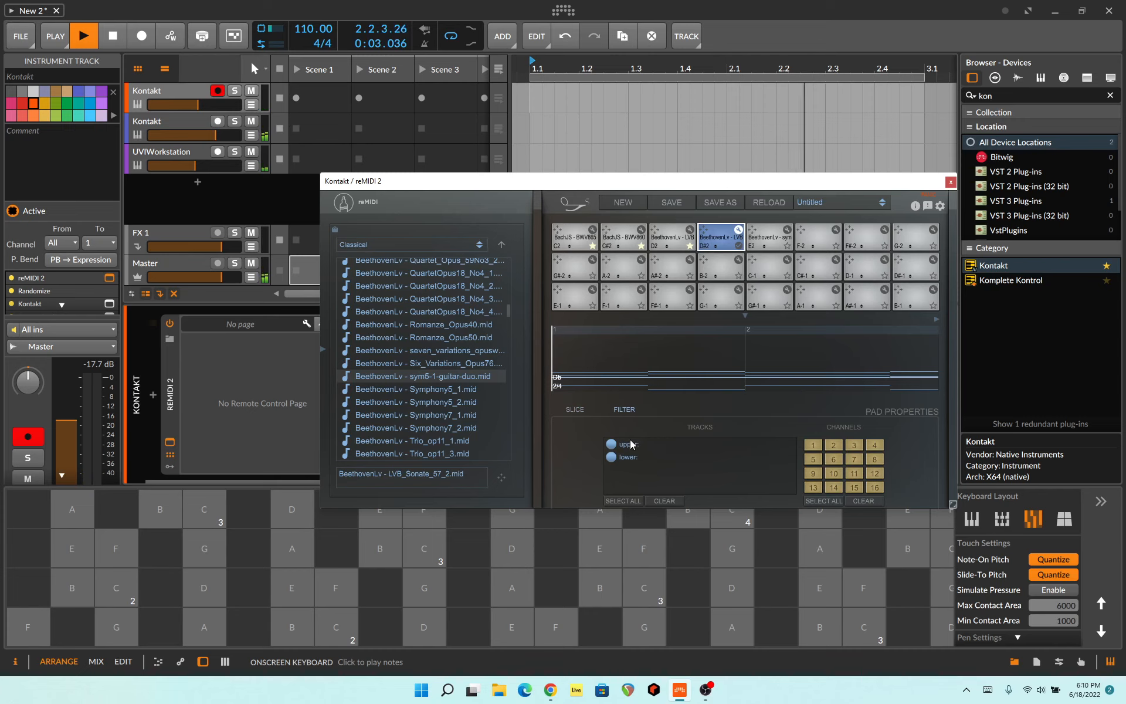
pyautogui.click(576, 410)
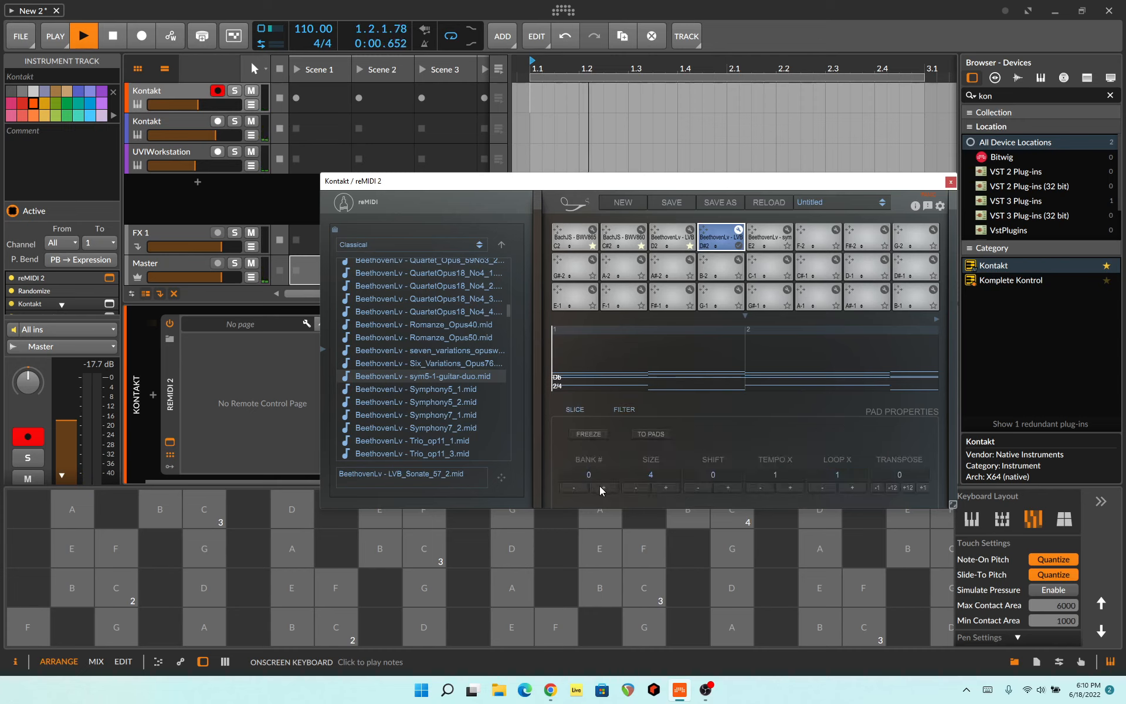
pyautogui.click(669, 489)
pyautogui.click(671, 491)
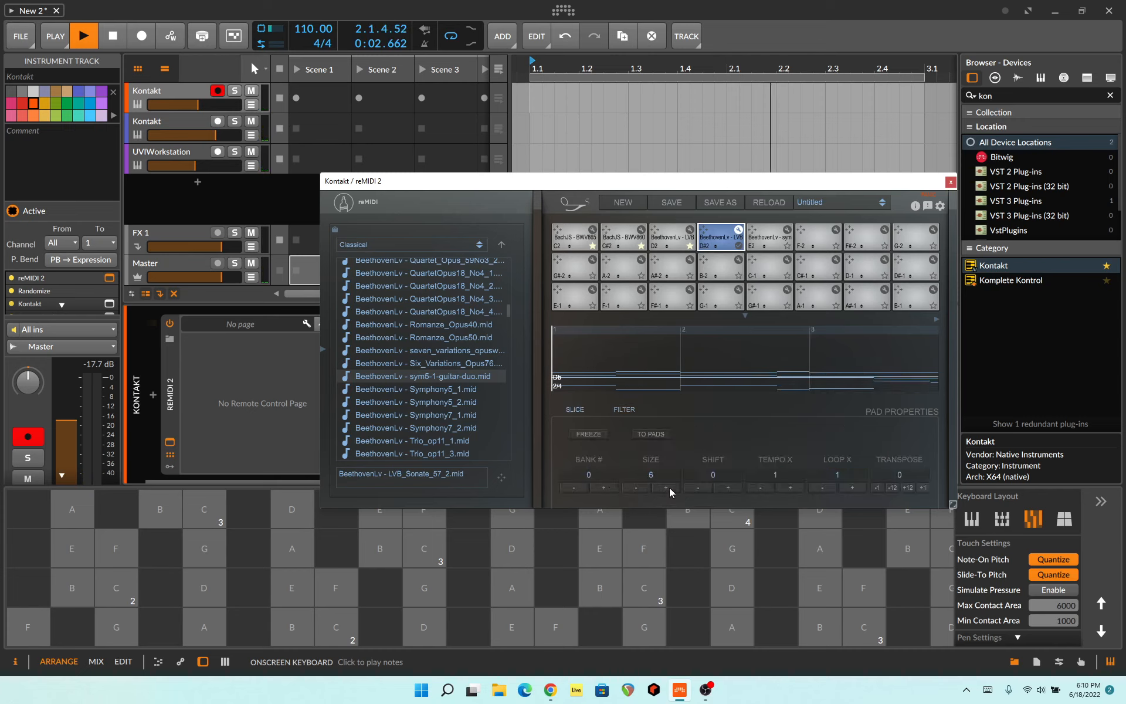
pyautogui.click(464, 626)
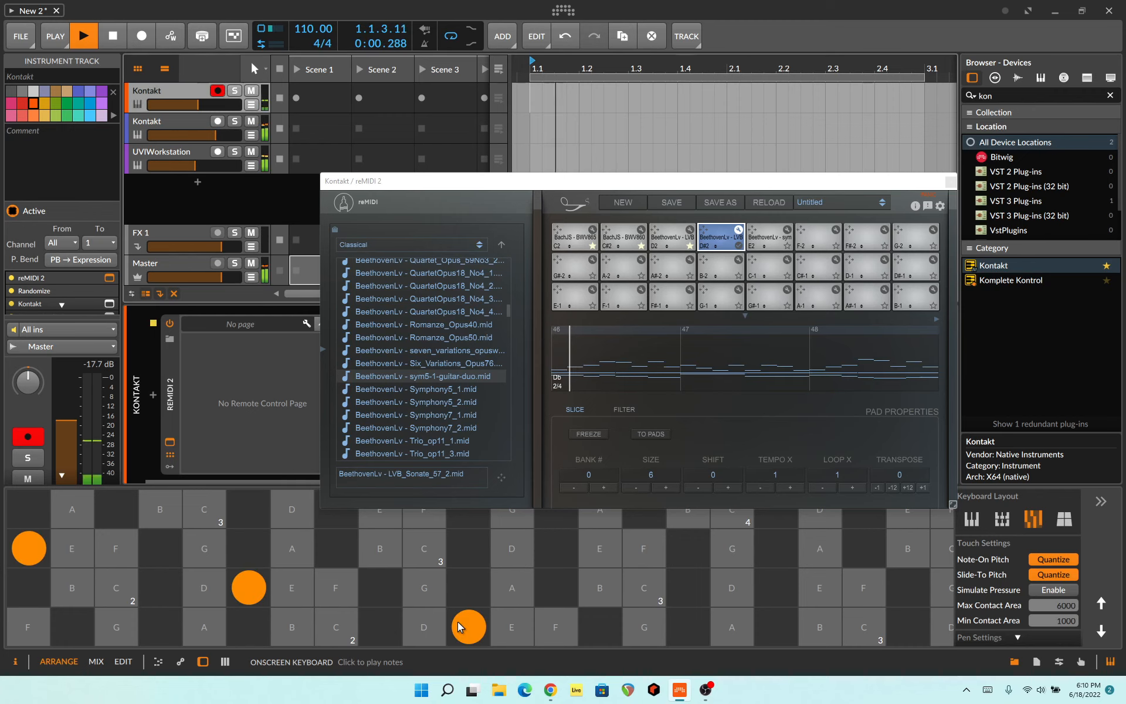
# Set the D#2 pad's slice size to 2 in its pad properties, auditioning E2 before and after the change
pyautogui.click(505, 624)
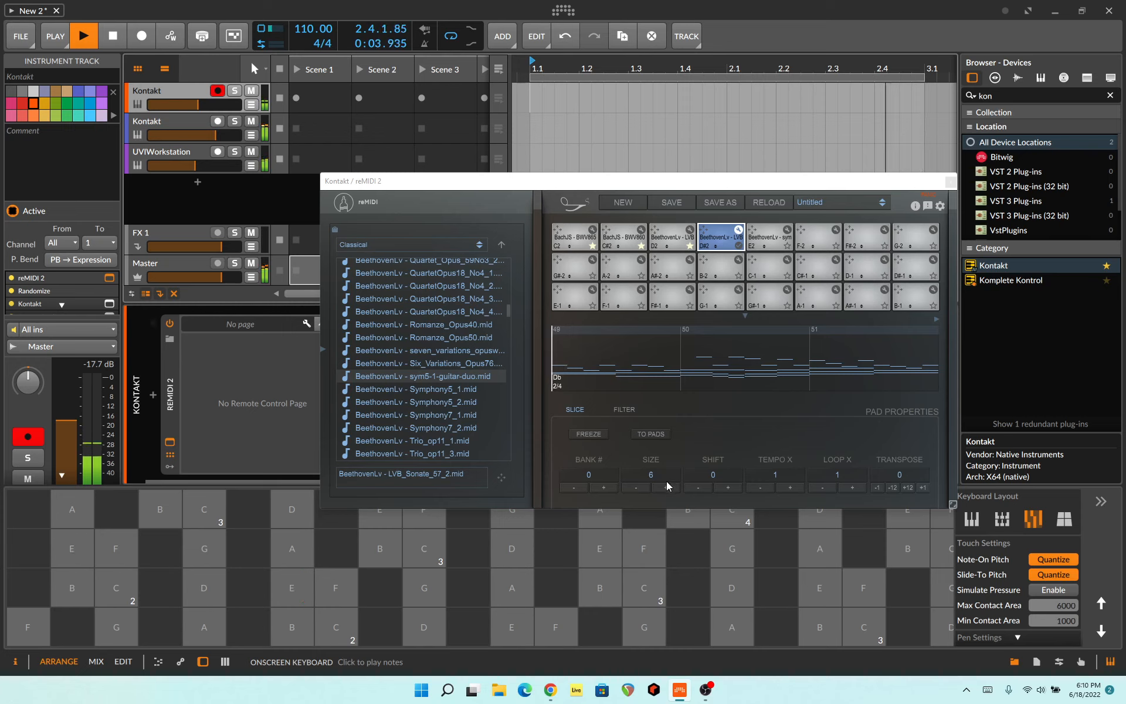
pyautogui.click(637, 487)
pyautogui.click(637, 488)
pyautogui.click(638, 487)
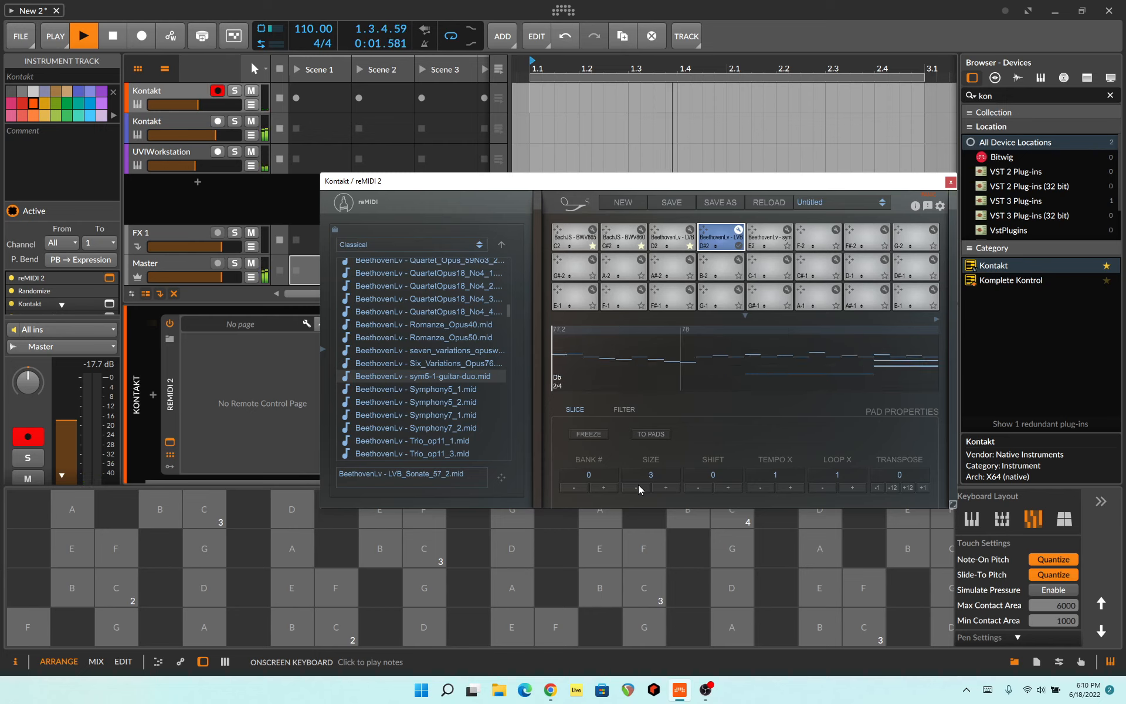
pyautogui.click(638, 488)
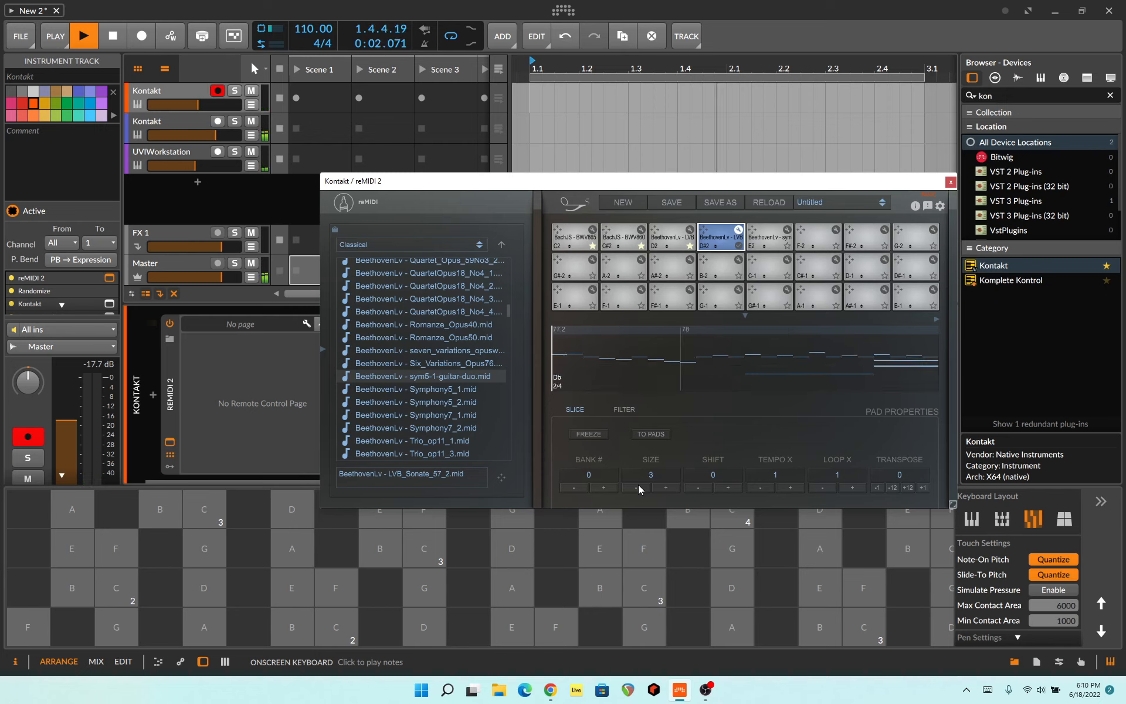
pyautogui.click(500, 627)
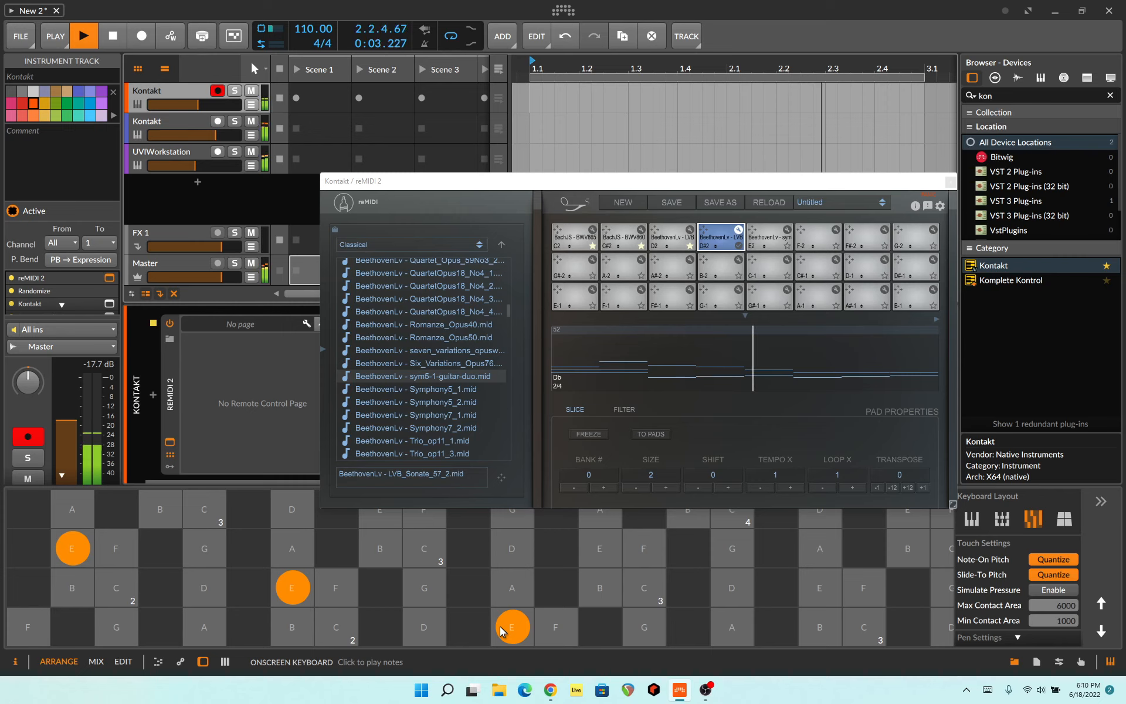
# Set the D#2 pad's bank number to 1 and its slice size to 1, and audition E2
pyautogui.click(604, 488)
pyautogui.click(637, 487)
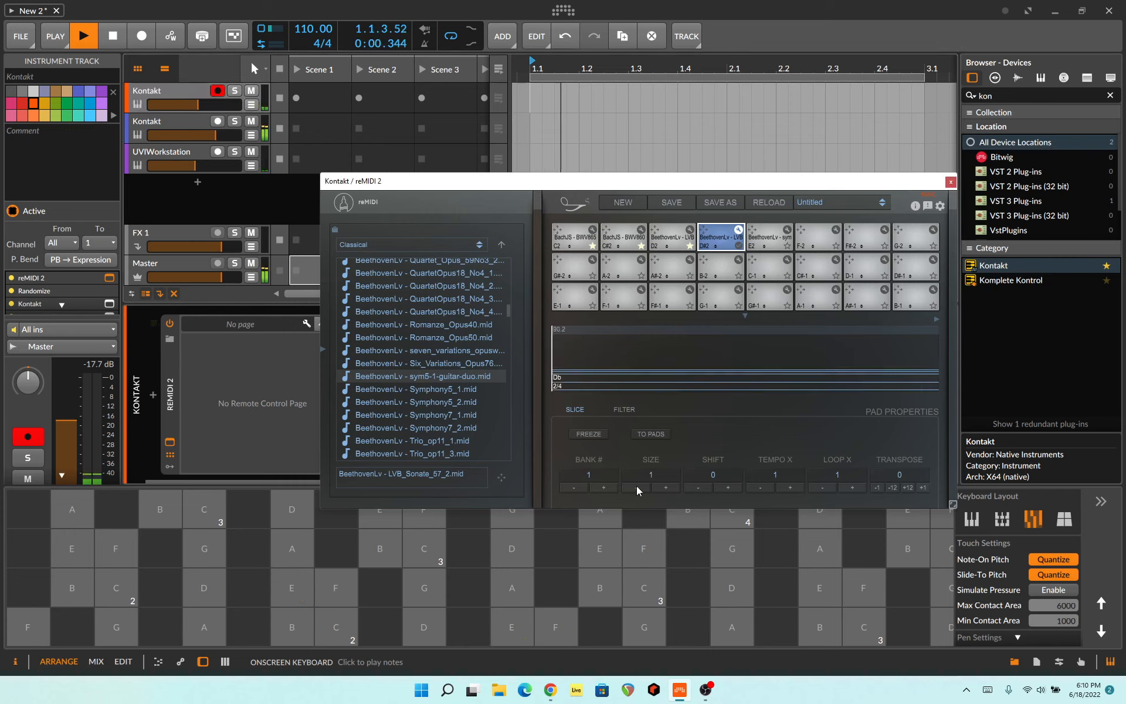
pyautogui.click(509, 619)
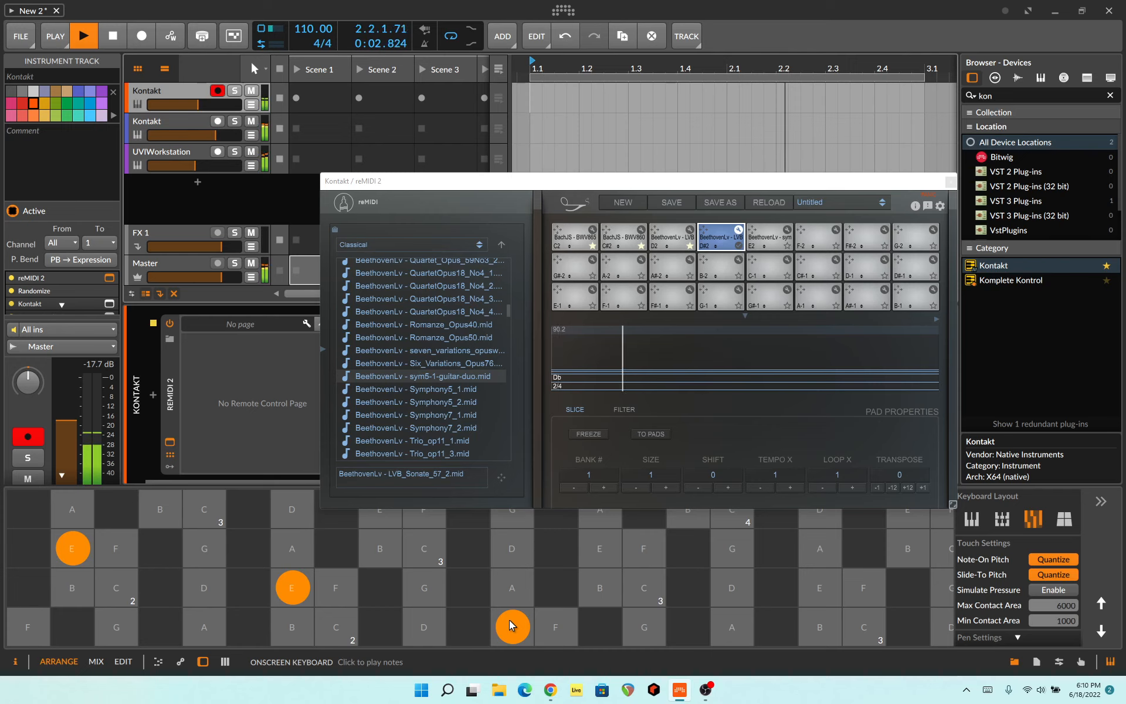
# Audition the D#2, D2 and C#2 notes in descending order and lower the D#2 pad's bank number by one
pyautogui.click(471, 622)
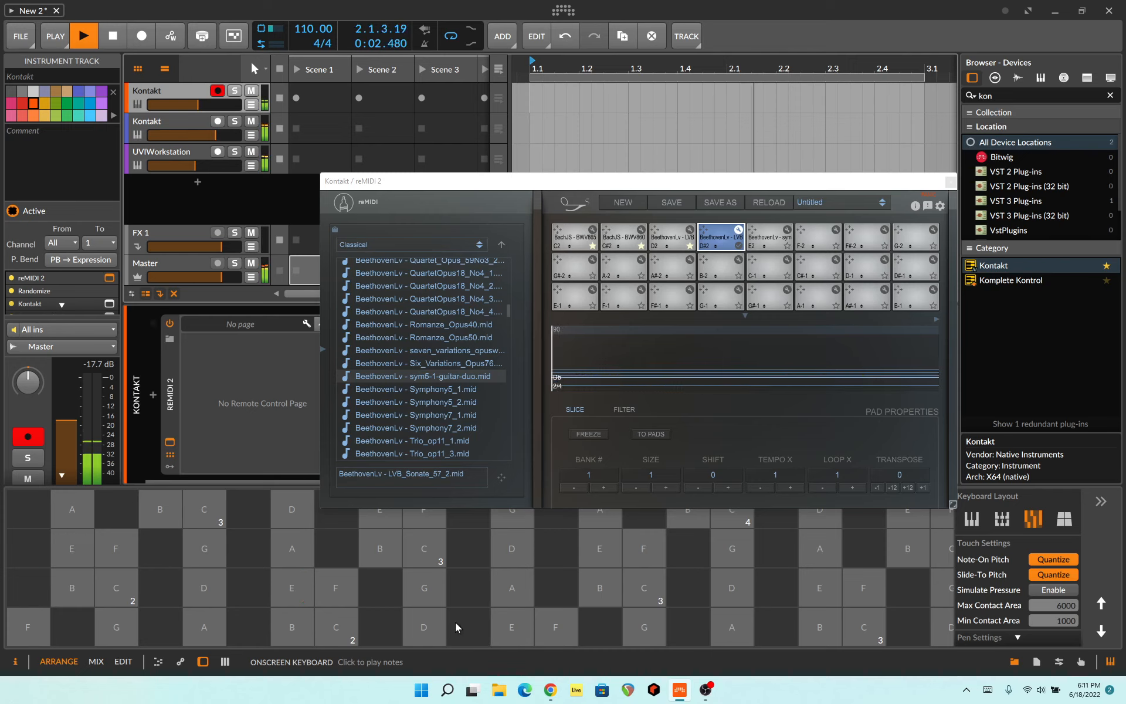
pyautogui.click(427, 625)
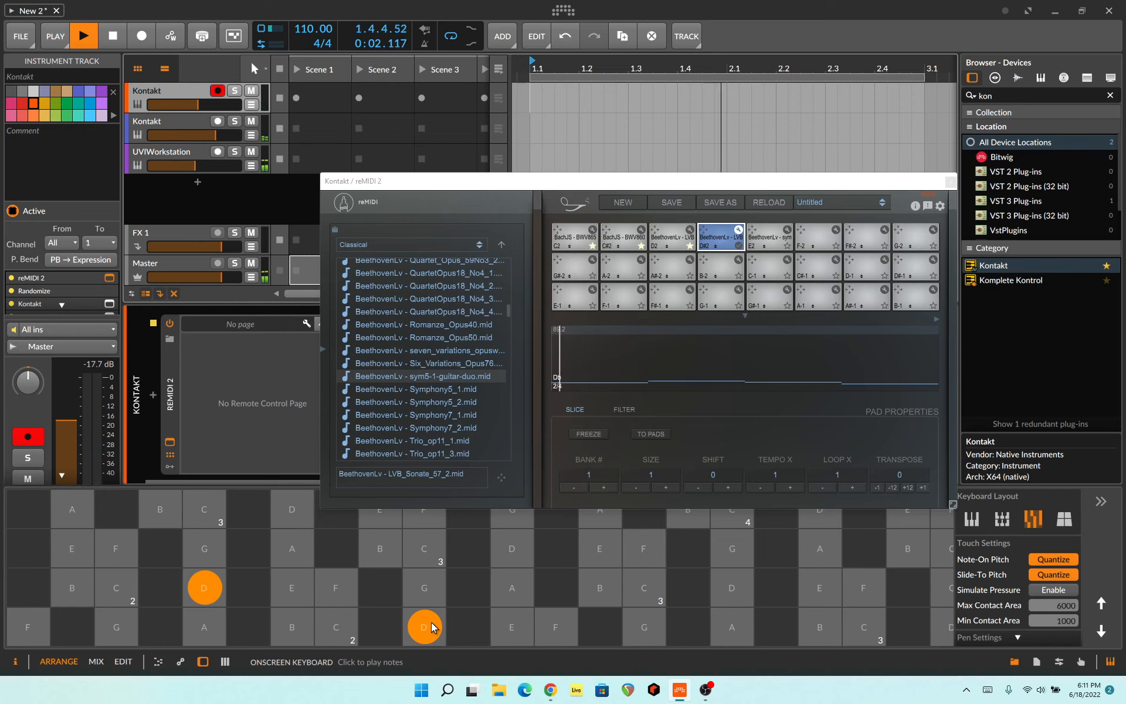
pyautogui.click(411, 625)
pyautogui.click(399, 624)
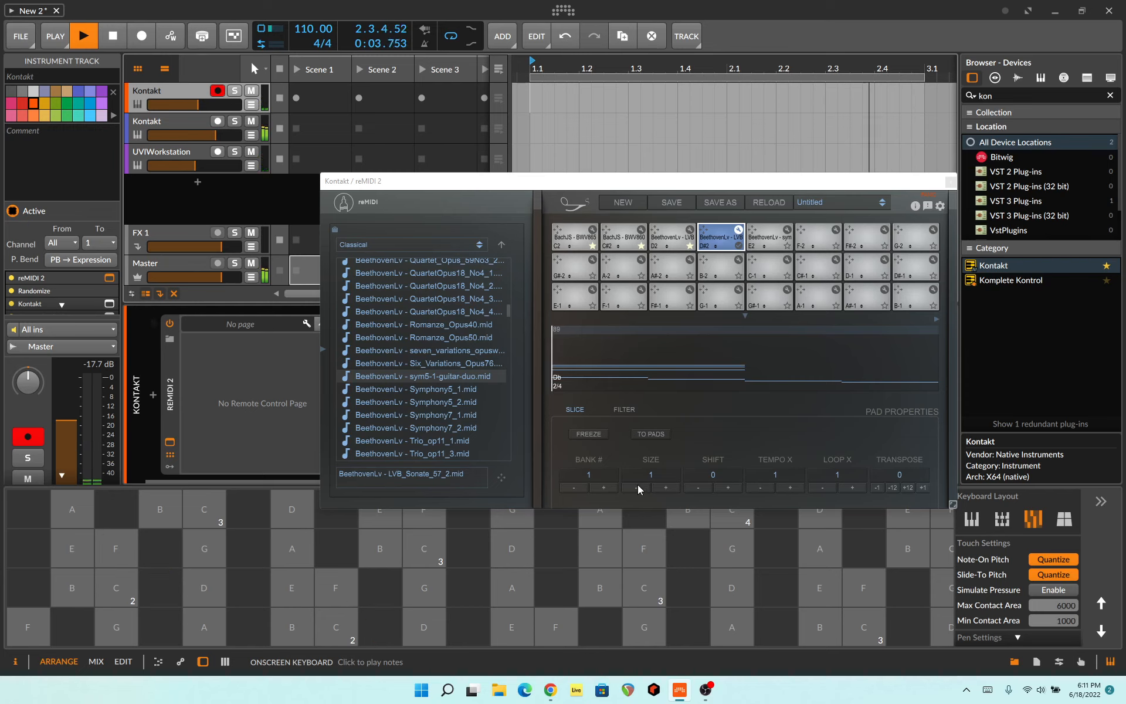
pyautogui.click(581, 488)
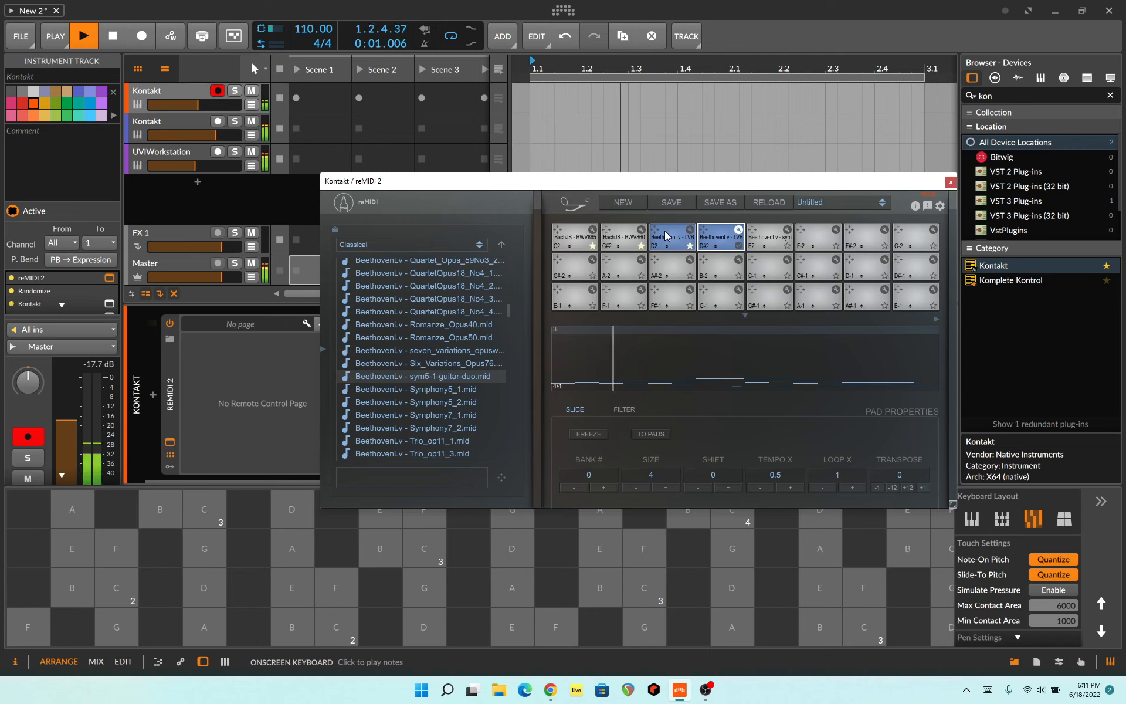
# Select the E2 pad with the sym5-1-guitar-duo file and set its slice size to 2, trying 1 on the way
pyautogui.click(789, 235)
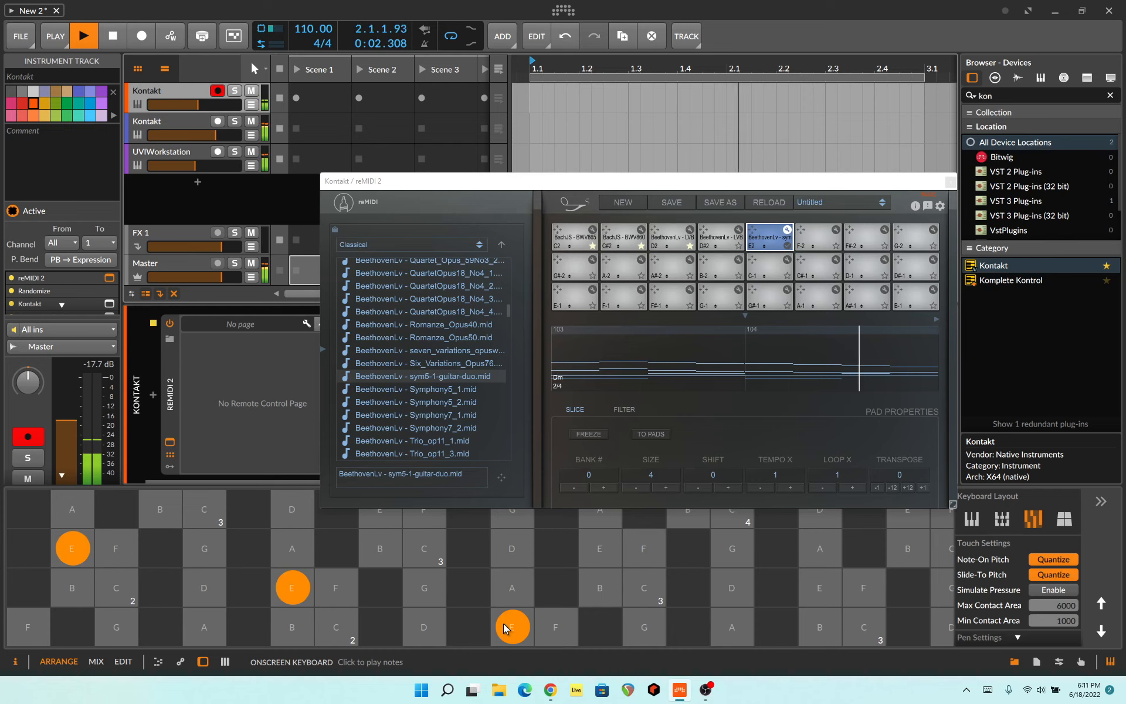
pyautogui.click(637, 488)
pyautogui.click(637, 488)
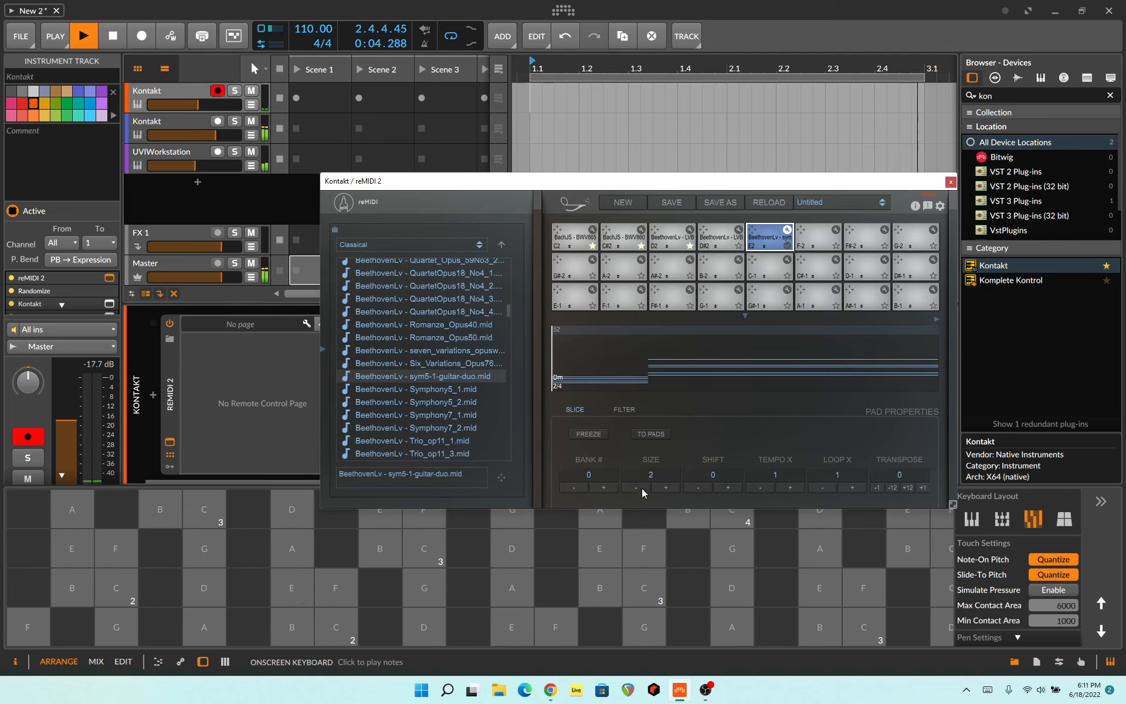
pyautogui.click(638, 488)
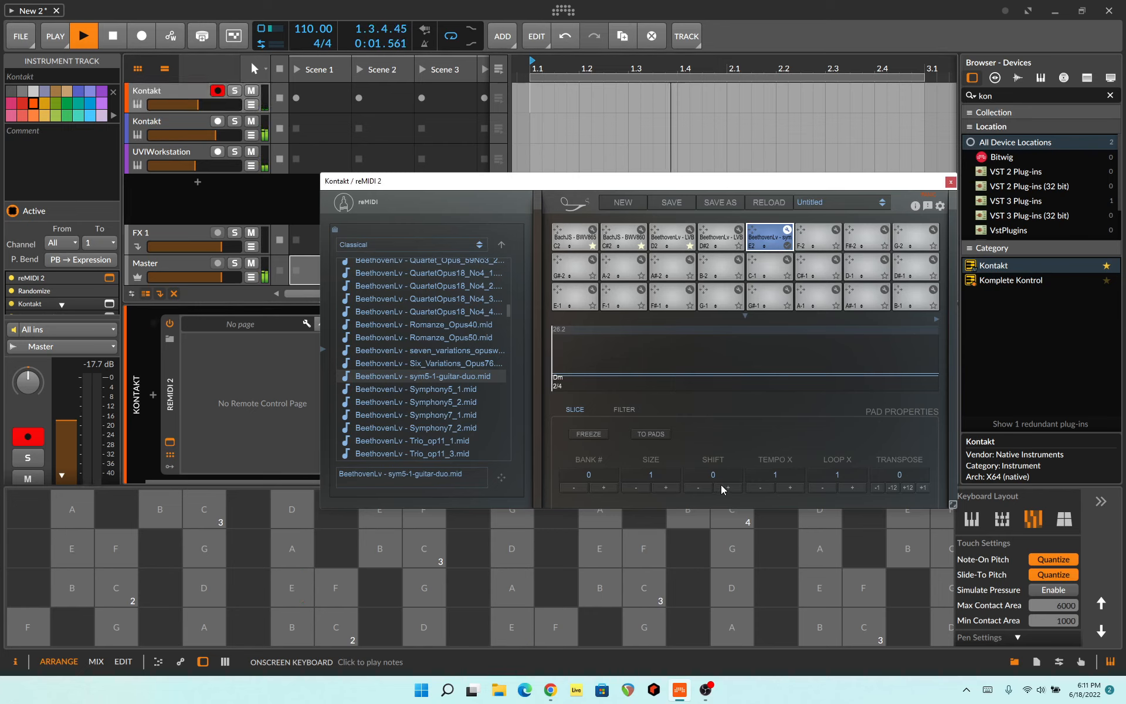
pyautogui.click(665, 488)
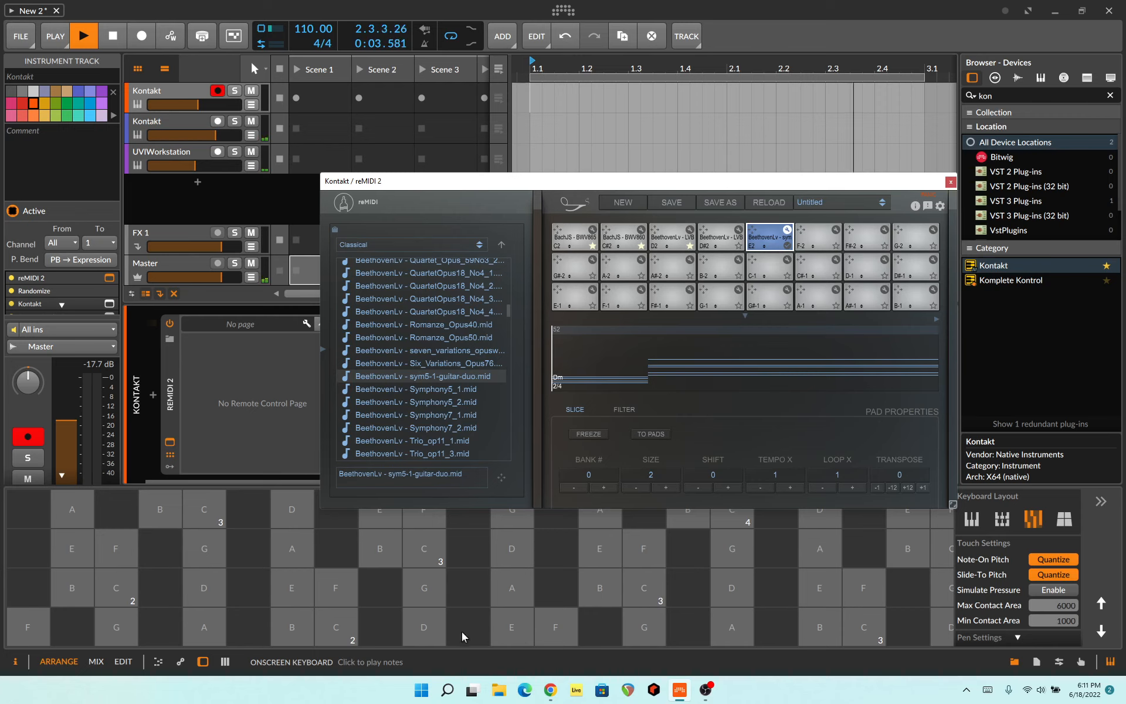